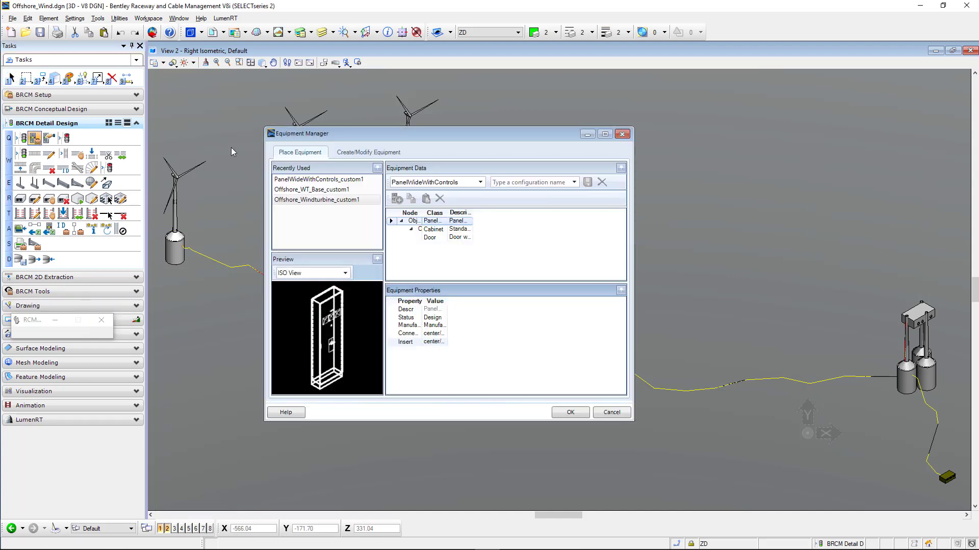
Step: Place an Offshore_Windturbine equipment item beyond the third turbine, at the far end of the turbine row
{"action": "left_click", "coordinate": [480, 182]}
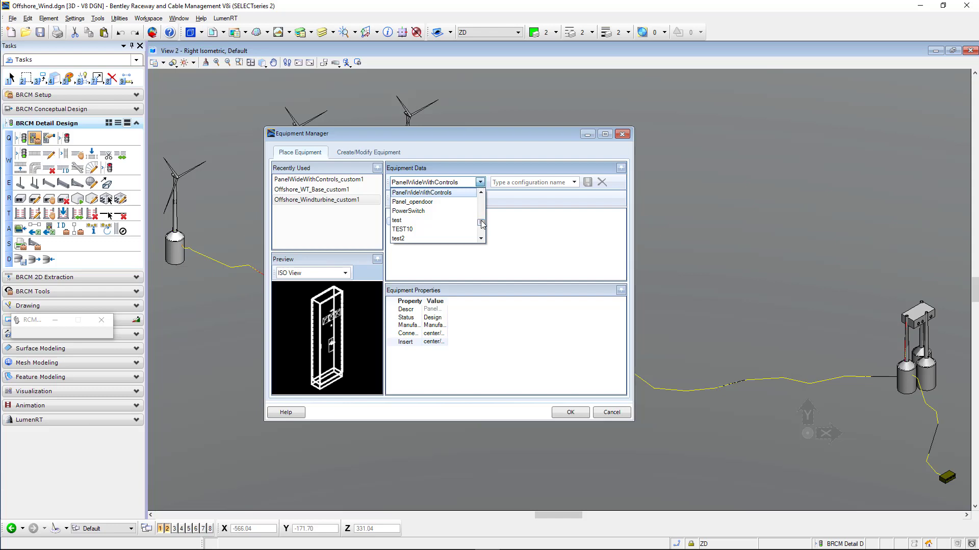
{"action": "left_click_drag", "start_coordinate": [483, 223], "coordinate": [470, 214]}
{"action": "left_click", "coordinate": [440, 208]}
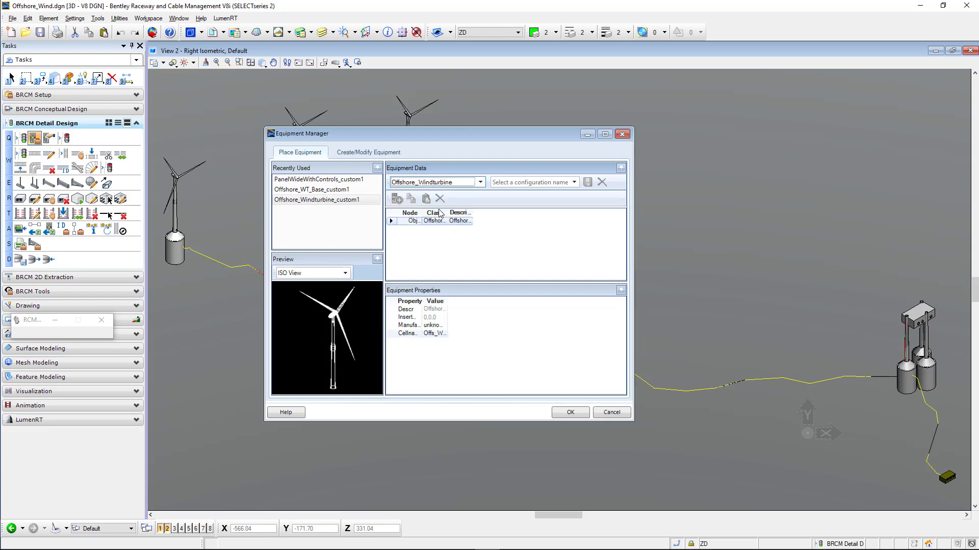
{"action": "left_click", "coordinate": [570, 412]}
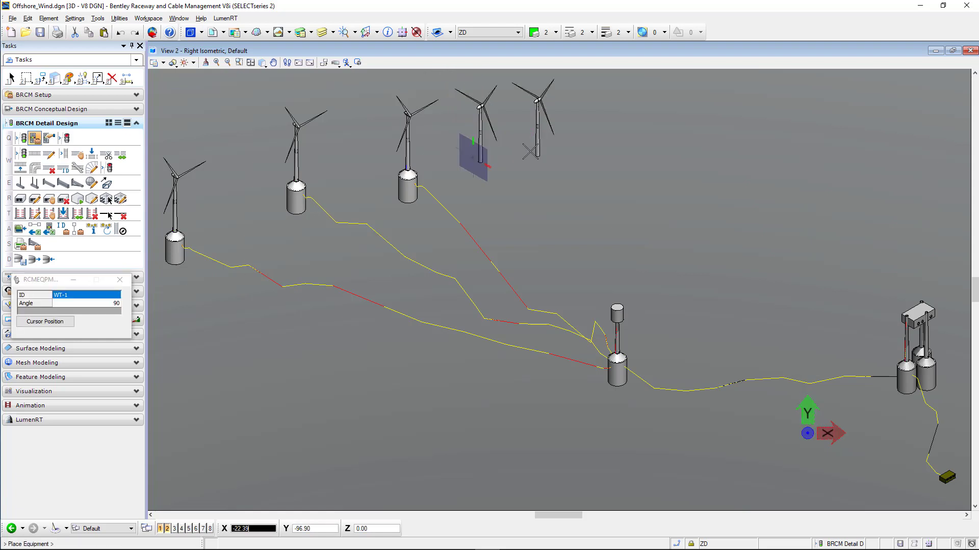
{"action": "right_click", "coordinate": [535, 151]}
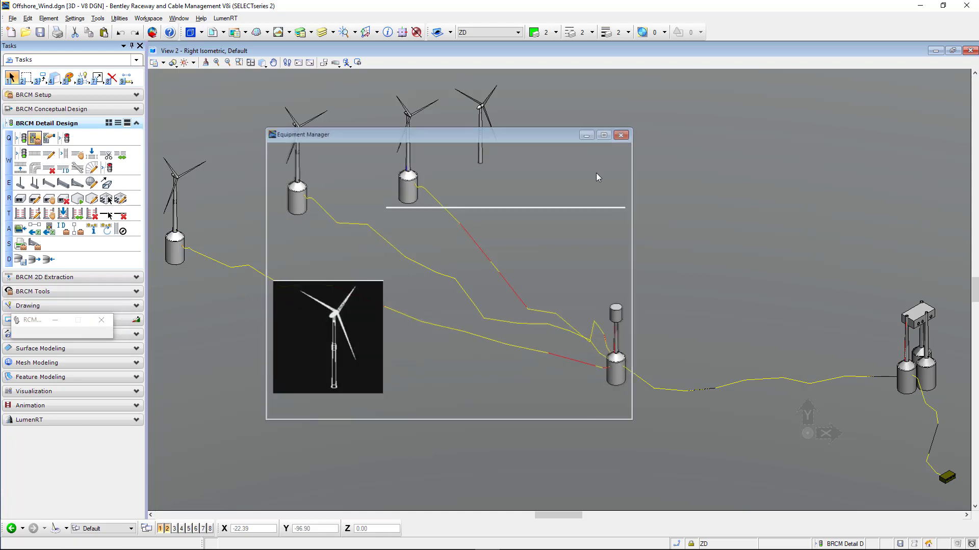
Step: Choose the Offshore_WT_Base equipment for placement and set its cursor position to the apex of the base's conical top
{"action": "left_click", "coordinate": [480, 182]}
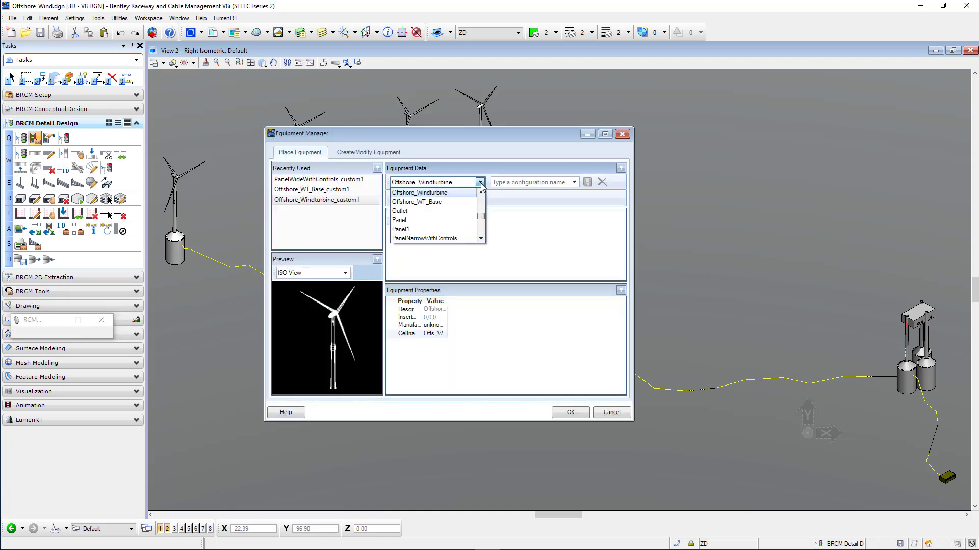
{"action": "left_click", "coordinate": [447, 203]}
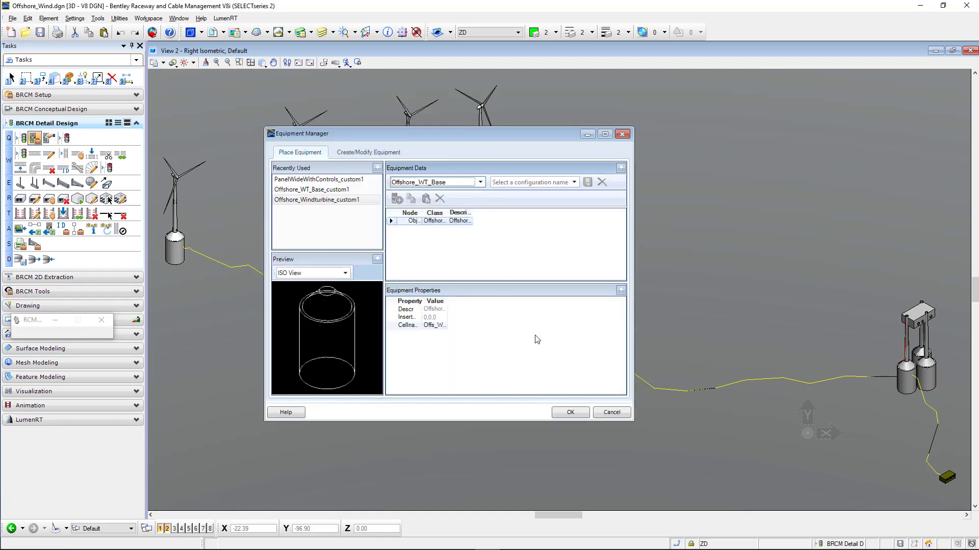
{"action": "left_click", "coordinate": [571, 413]}
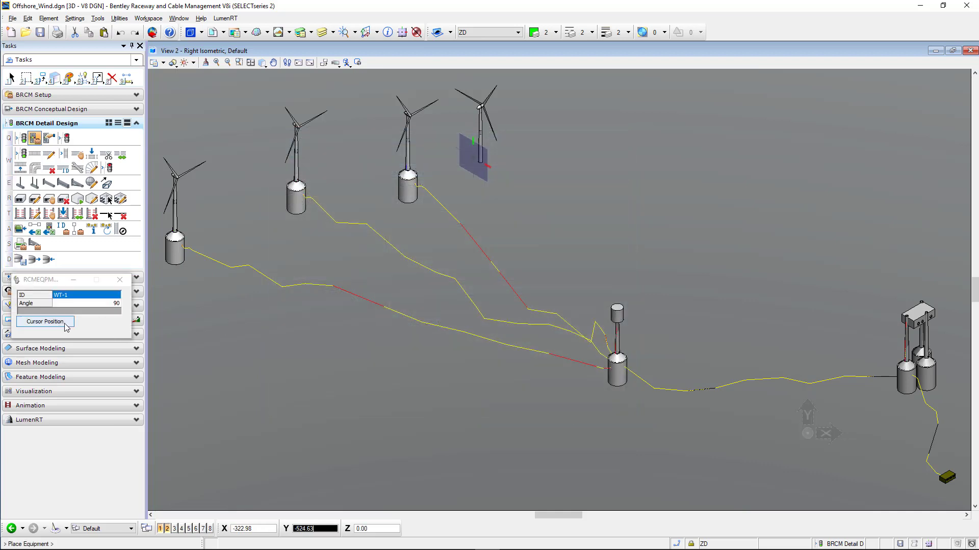
{"action": "scroll", "coordinate": [559, 262], "scroll_direction": "up", "scroll_amount": 4}
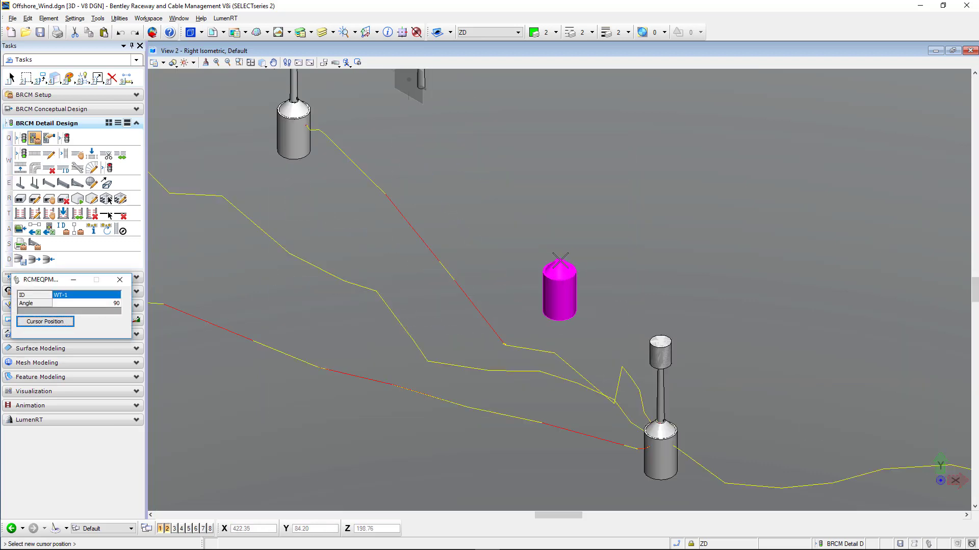
{"action": "left_click", "coordinate": [558, 262]}
{"action": "scroll", "coordinate": [499, 243], "scroll_direction": "down", "scroll_amount": 6}
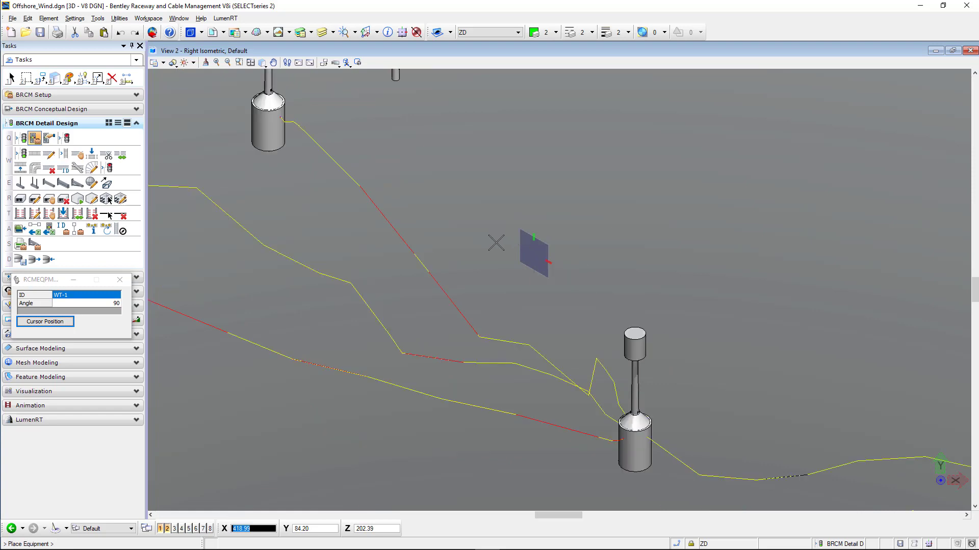
Step: Place the base directly under the new wind turbine, with its conical top meeting the foot of the tower
{"action": "scroll", "coordinate": [448, 189], "scroll_direction": "up", "scroll_amount": 8}
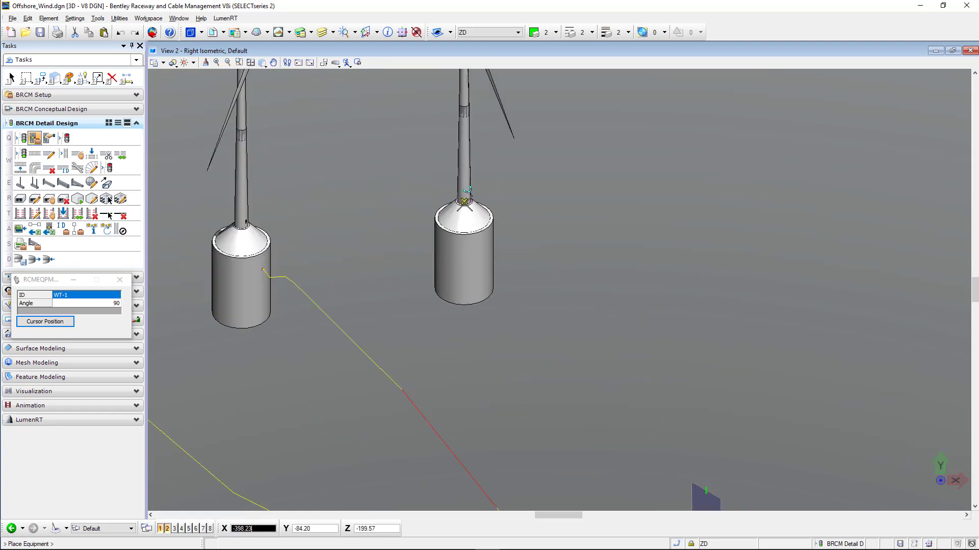
{"action": "left_click", "coordinate": [464, 209]}
{"action": "right_click", "coordinate": [498, 204]}
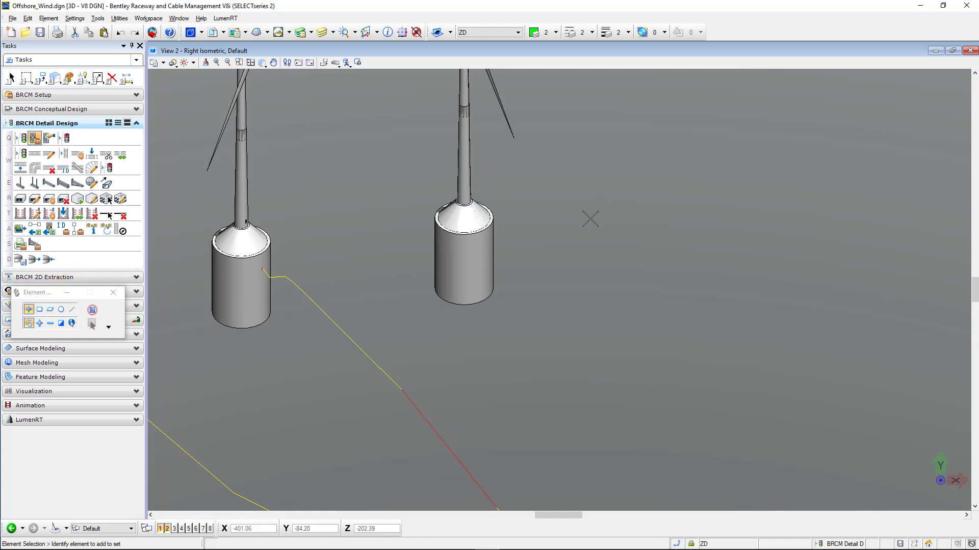
{"action": "left_click", "coordinate": [39, 140]}
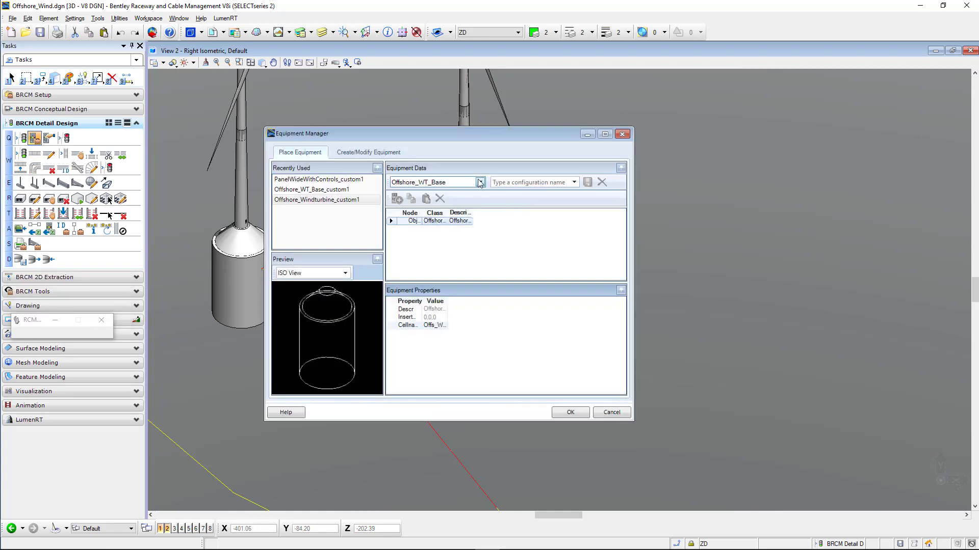
{"action": "left_click", "coordinate": [479, 182]}
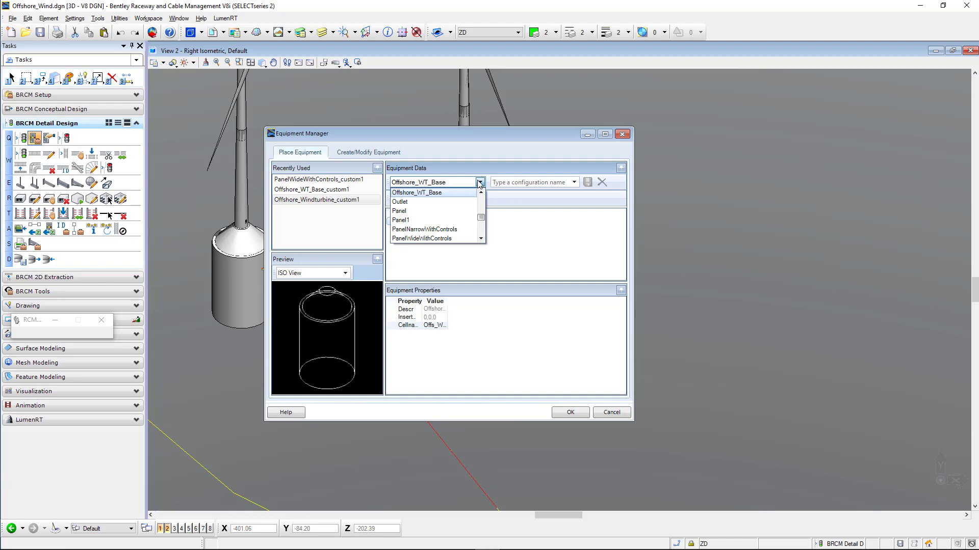
{"action": "left_click", "coordinate": [481, 239]}
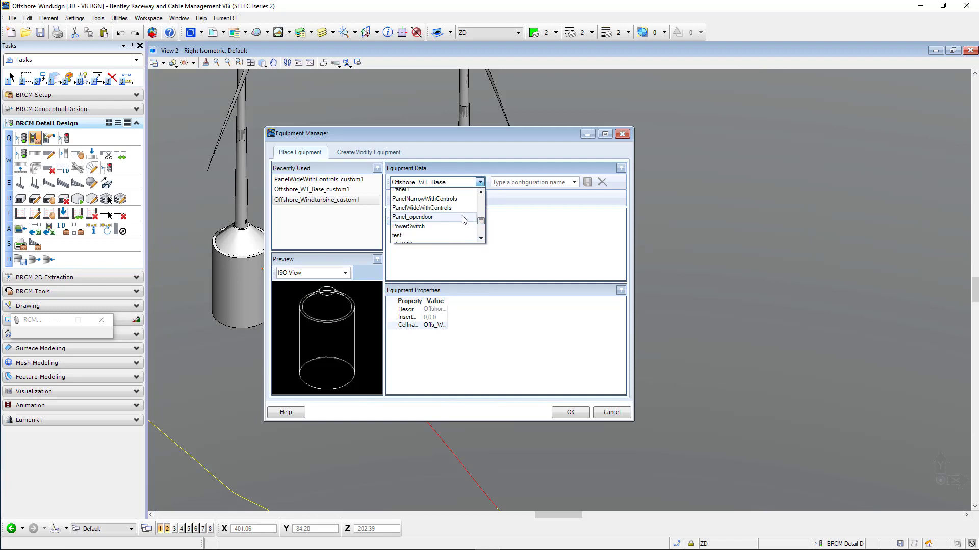
{"action": "left_click_drag", "start_coordinate": [482, 219], "coordinate": [483, 206]}
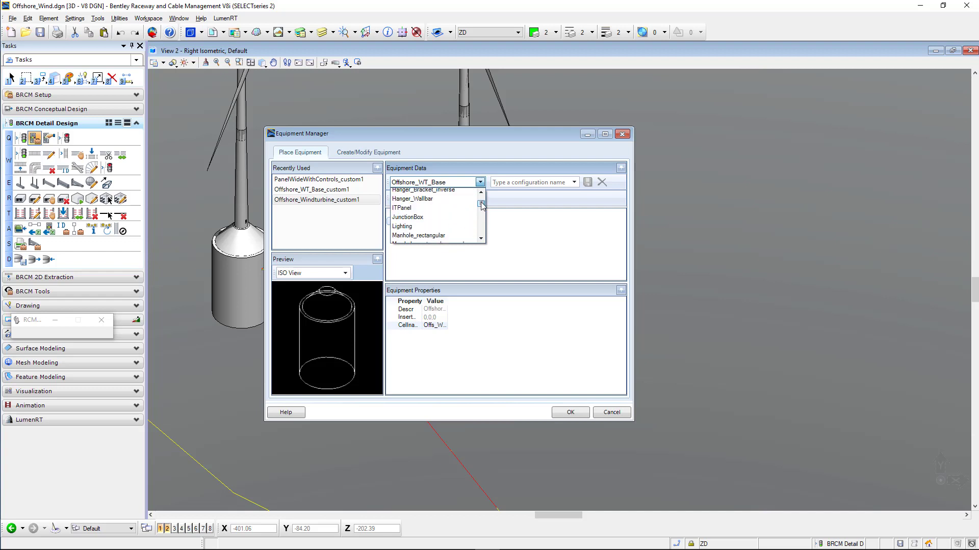
{"action": "left_click", "coordinate": [612, 412]}
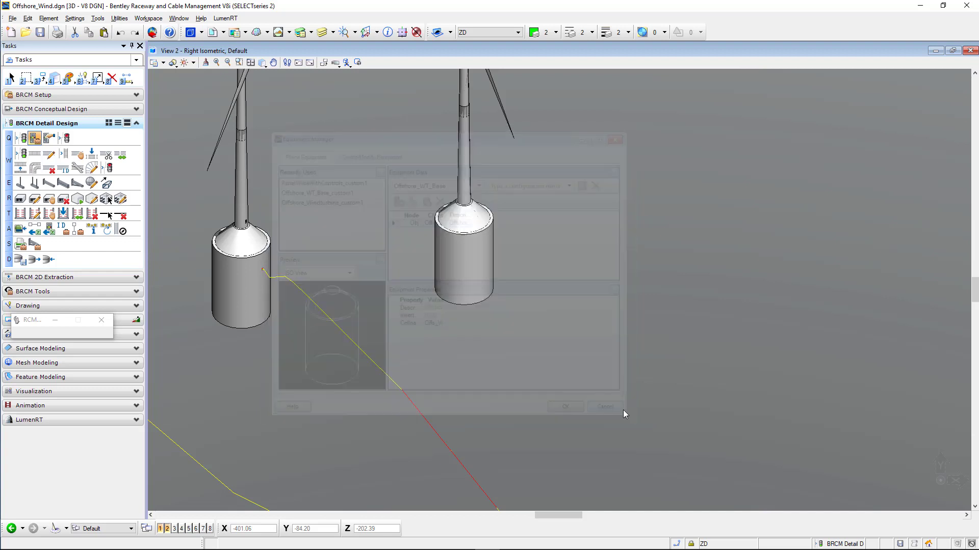
Step: Switch the view to the Transparent display style and examine the equipment and cable ladders inside the first turbine's nacelle
{"action": "scroll", "coordinate": [493, 309], "scroll_direction": "down", "scroll_amount": 3}
{"action": "scroll", "coordinate": [493, 309], "scroll_direction": "down", "scroll_amount": 2}
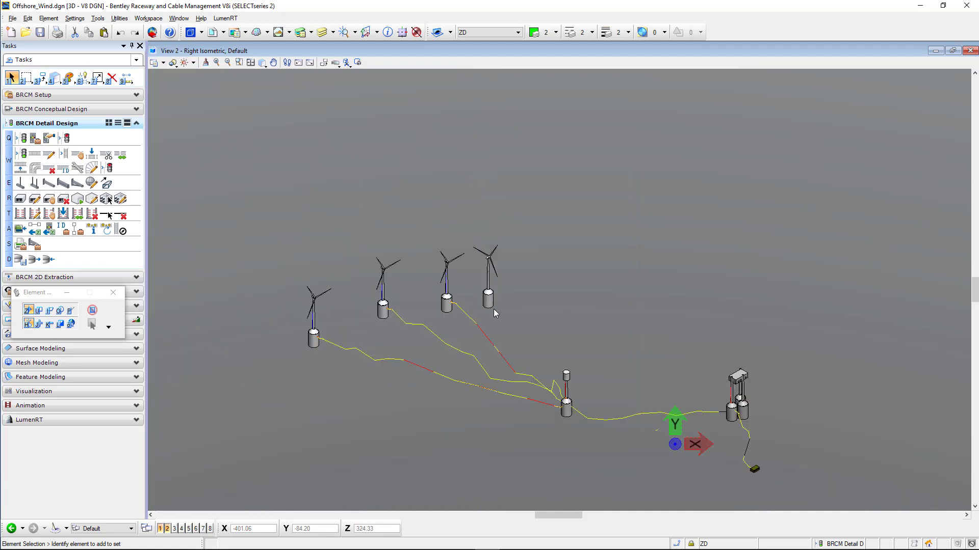
{"action": "scroll", "coordinate": [287, 317], "scroll_direction": "up", "scroll_amount": 5}
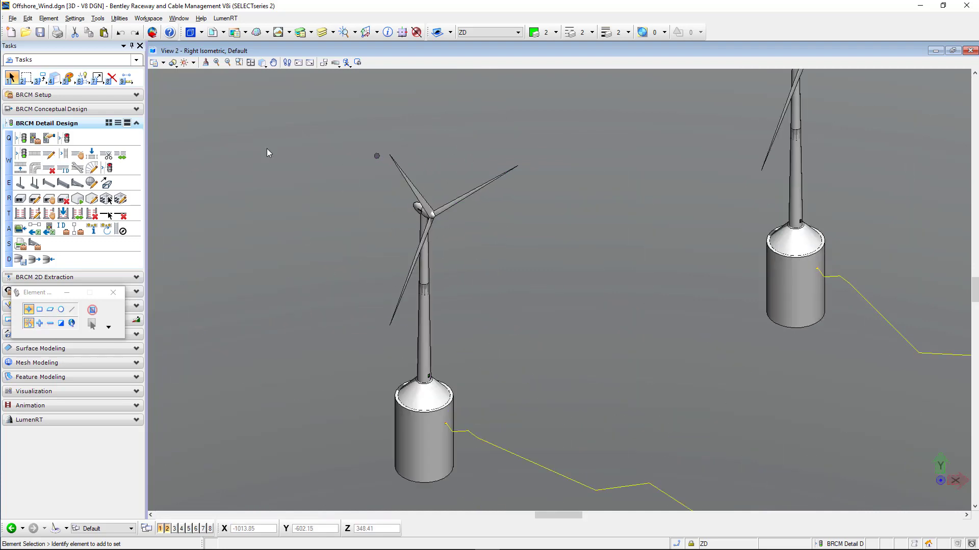
{"action": "left_click", "coordinate": [173, 63]}
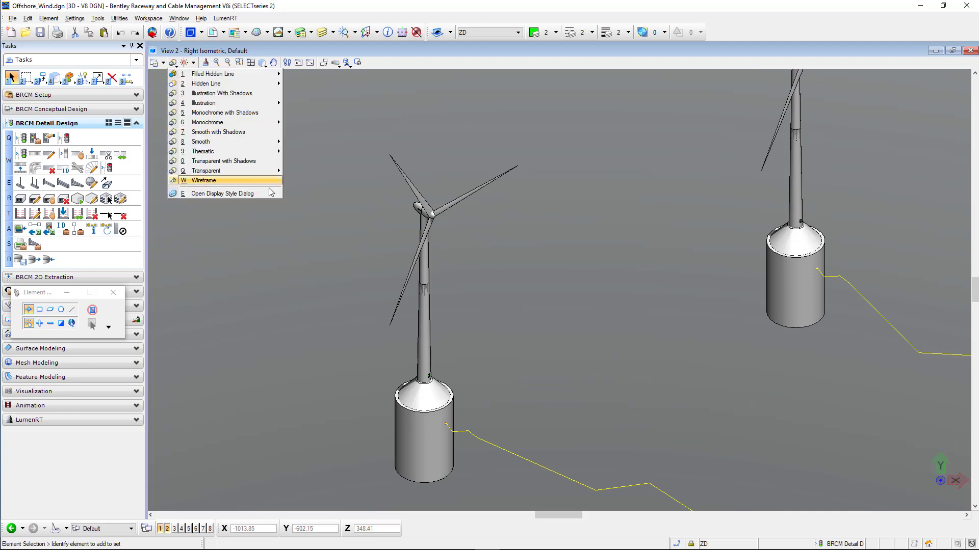
{"action": "mouse_move", "coordinate": [270, 171]}
{"action": "left_click", "coordinate": [309, 176]}
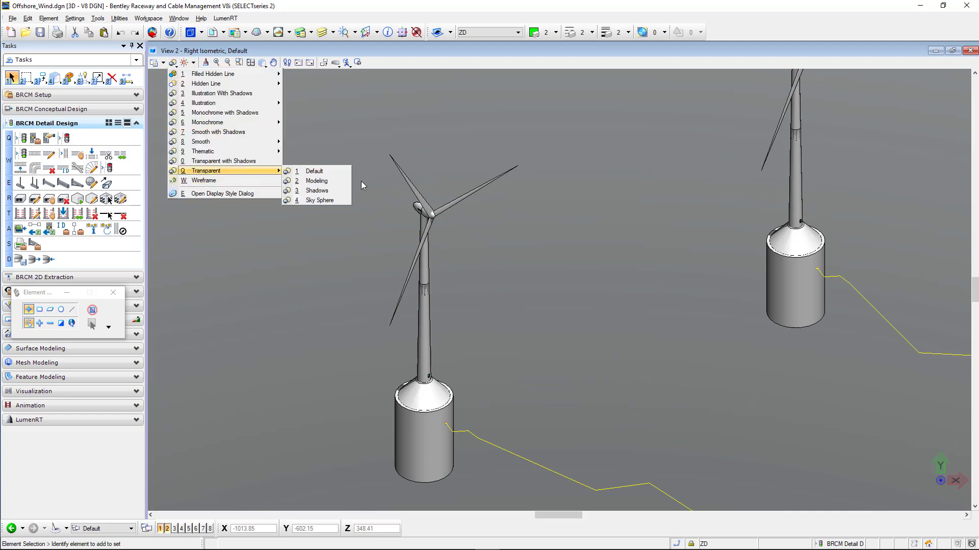
{"action": "scroll", "coordinate": [418, 211], "scroll_direction": "up", "scroll_amount": 3}
{"action": "scroll", "coordinate": [418, 210], "scroll_direction": "up", "scroll_amount": 3}
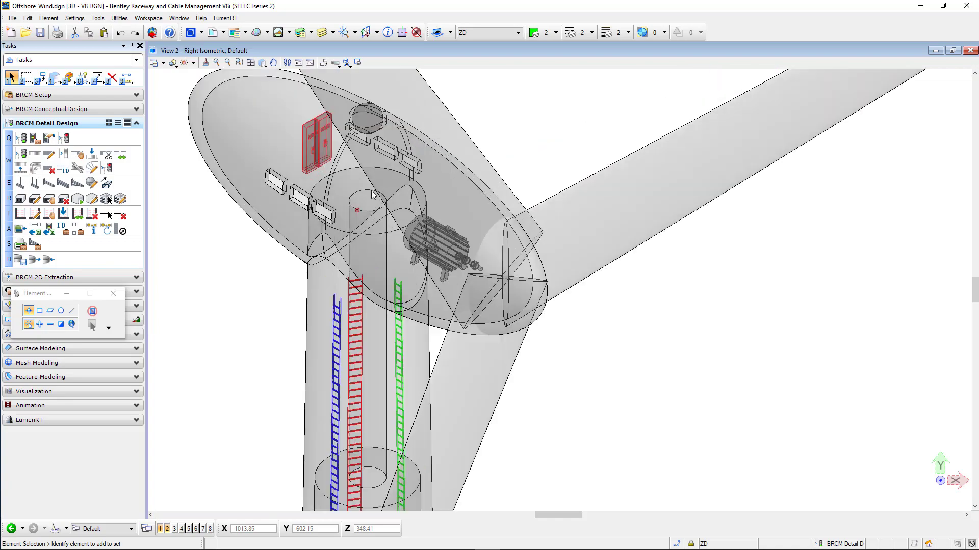
{"action": "scroll", "coordinate": [362, 186], "scroll_direction": "down", "scroll_amount": 2}
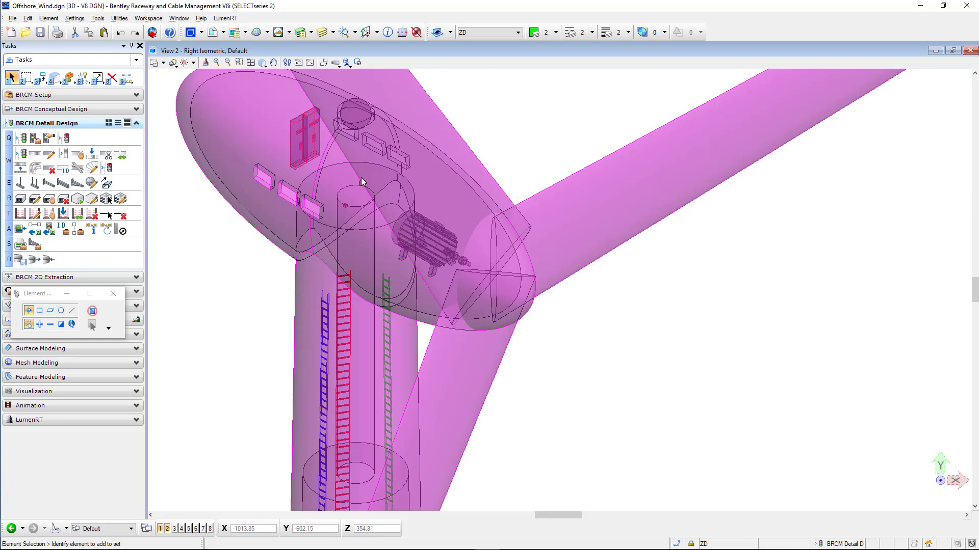
{"action": "middle_click_drag", "start_coordinate": [367, 184], "coordinate": [376, 223]}
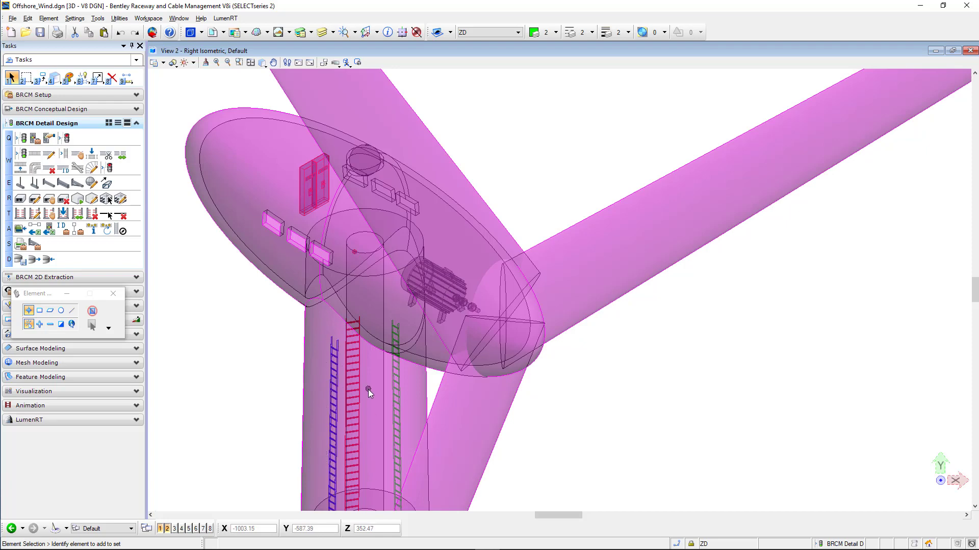
Step: Show the model in top view and select the first wind turbine together with its base and internal equipment
{"action": "scroll", "coordinate": [563, 390], "scroll_direction": "down", "scroll_amount": 5}
{"action": "scroll", "coordinate": [562, 390], "scroll_direction": "down", "scroll_amount": 6}
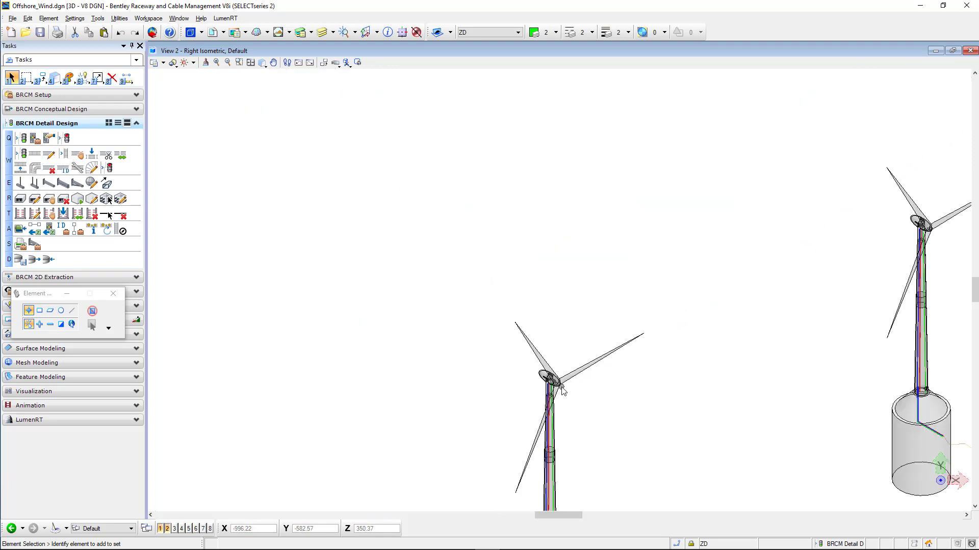
{"action": "scroll", "coordinate": [436, 326], "scroll_direction": "down", "scroll_amount": 2}
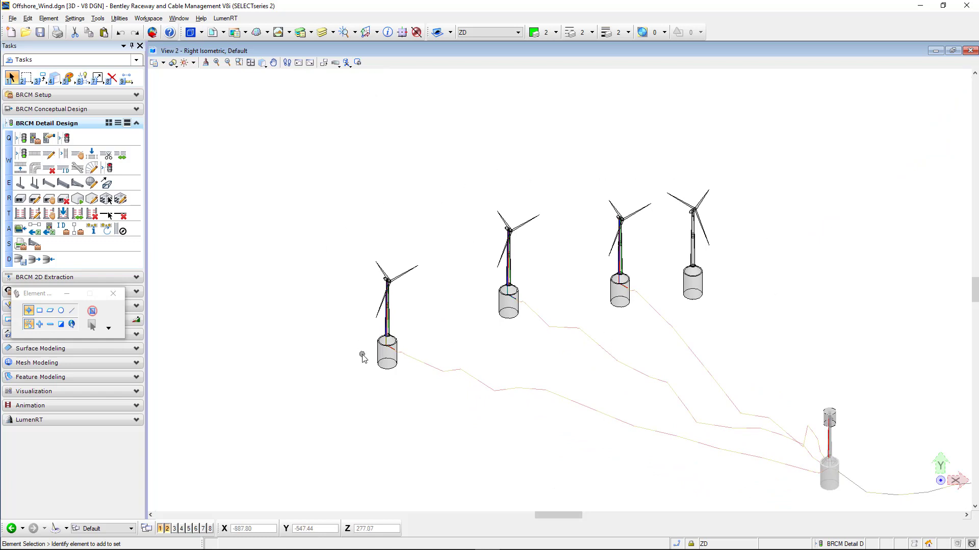
{"action": "left_click", "coordinate": [261, 66]}
{"action": "left_click", "coordinate": [293, 87]}
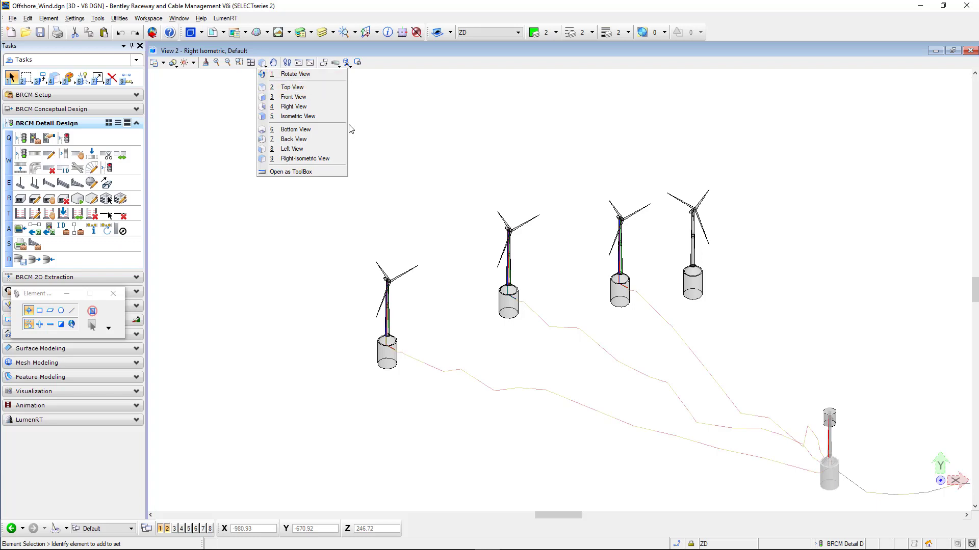
{"action": "left_click_drag", "start_coordinate": [398, 345], "coordinate": [447, 441]}
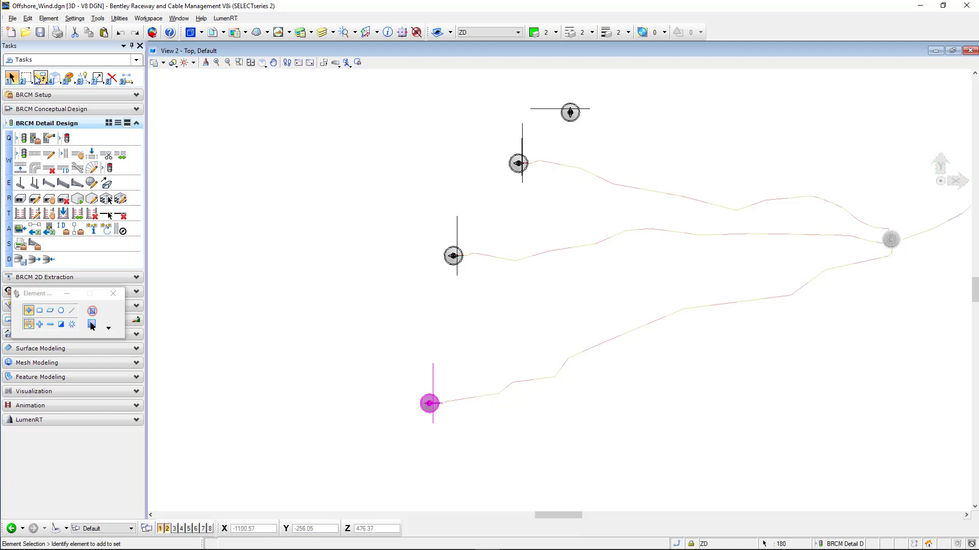
Step: Move the selected turbine assembly to the open area beyond the newly placed turbine, then clear the selection
{"action": "left_click", "coordinate": [41, 79]}
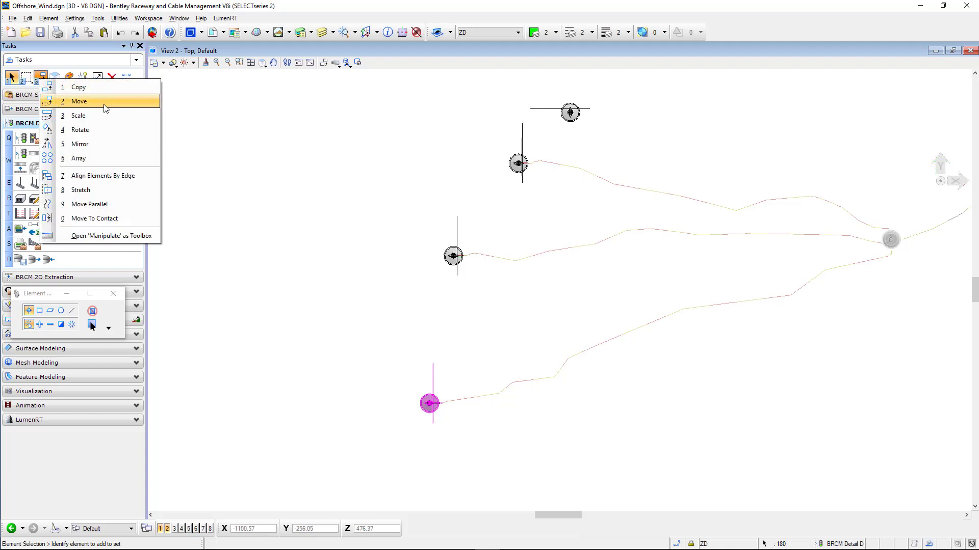
{"action": "left_click", "coordinate": [105, 108]}
{"action": "left_click", "coordinate": [402, 405]}
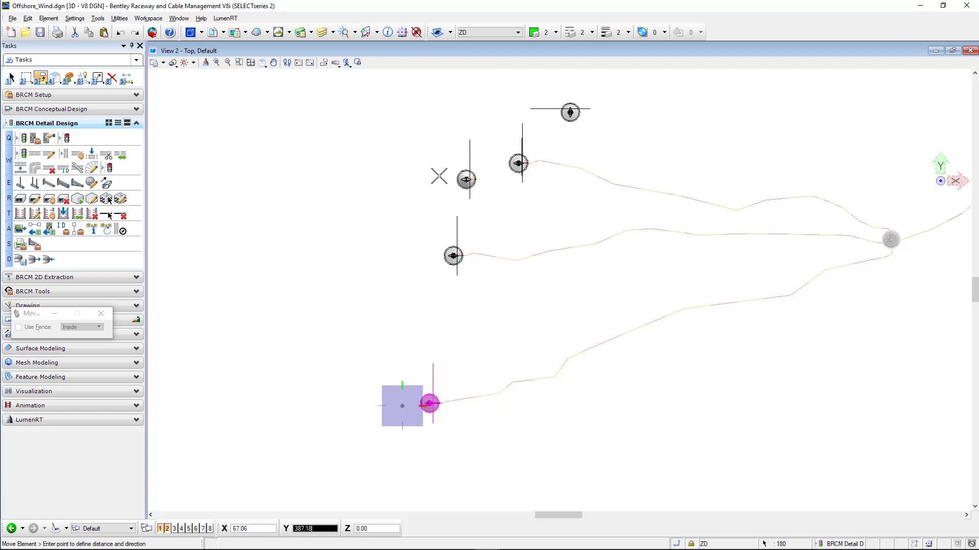
{"action": "mouse_move", "coordinate": [466, 180]}
{"action": "middle_mouse_down"}
{"action": "mouse_move", "coordinate": [316, 278]}
{"action": "mouse_move", "coordinate": [328, 284]}
{"action": "middle_mouse_up"}
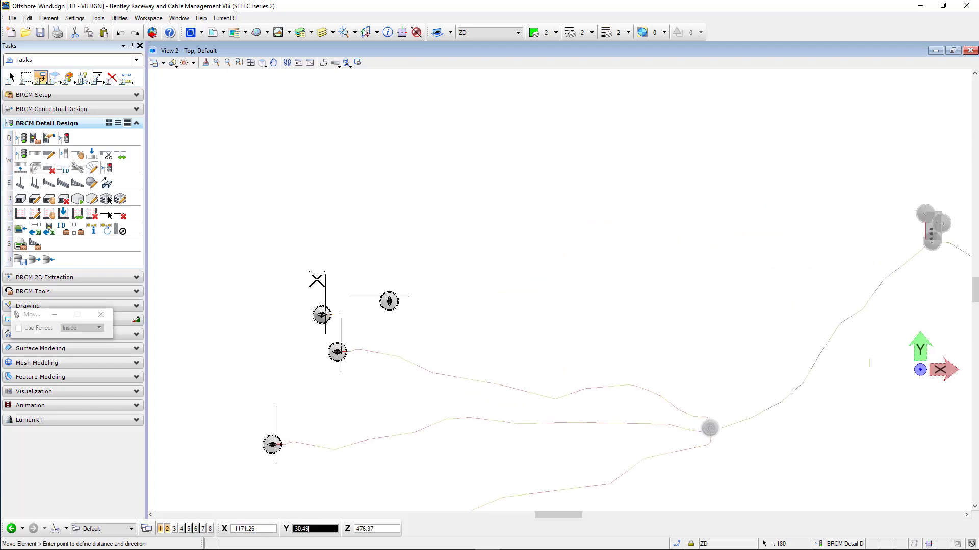
{"action": "left_click", "coordinate": [365, 238]}
{"action": "right_click", "coordinate": [485, 236]}
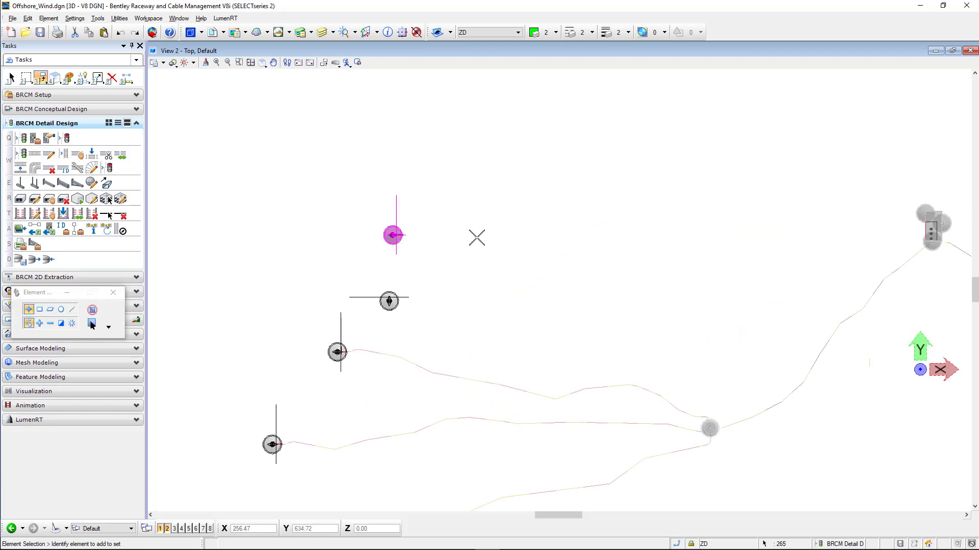
{"action": "scroll", "coordinate": [413, 242], "scroll_direction": "up", "scroll_amount": 3}
{"action": "left_click", "coordinate": [423, 243]}
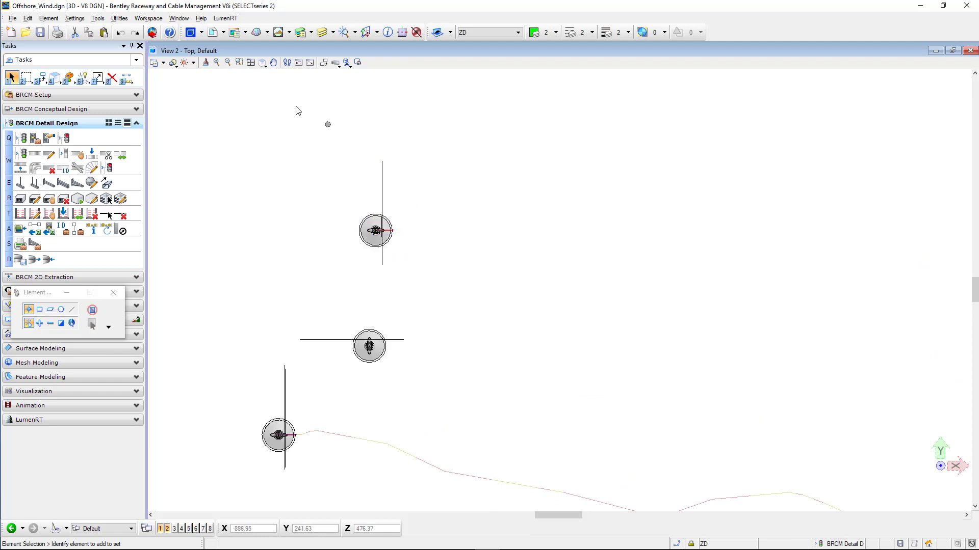
Step: Show the model in isometric view and examine the nacelle interior of the relocated turbine
{"action": "left_click", "coordinate": [261, 63]}
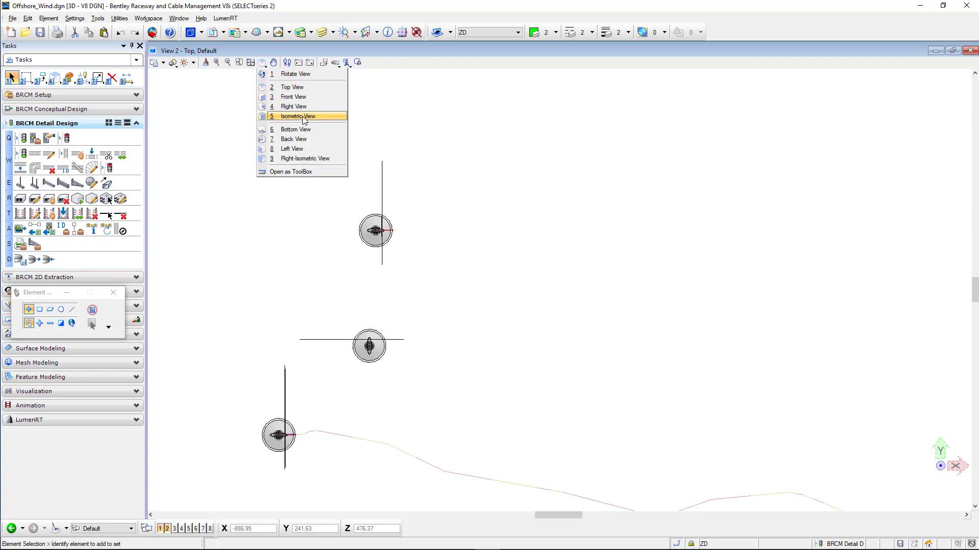
{"action": "left_click", "coordinate": [302, 116]}
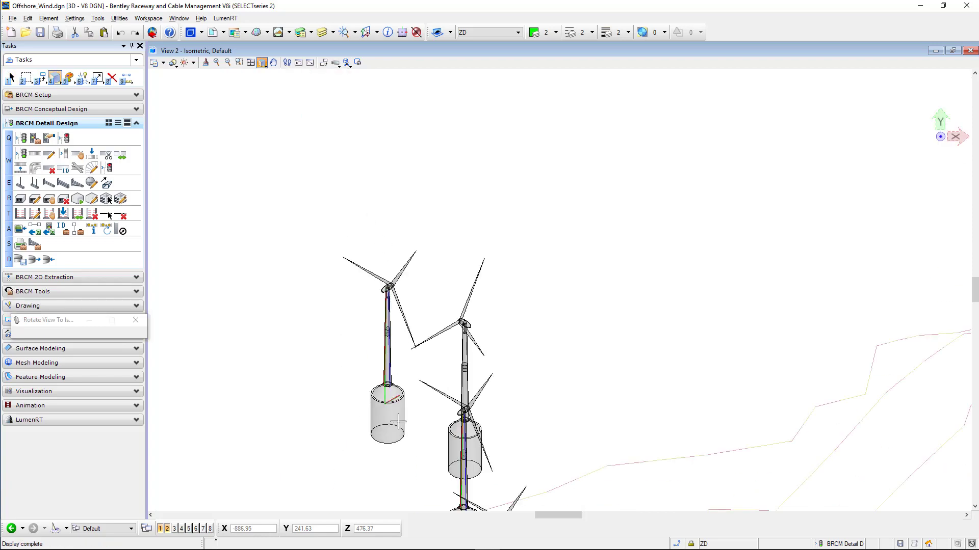
{"action": "scroll", "coordinate": [385, 286], "scroll_direction": "up", "scroll_amount": 10}
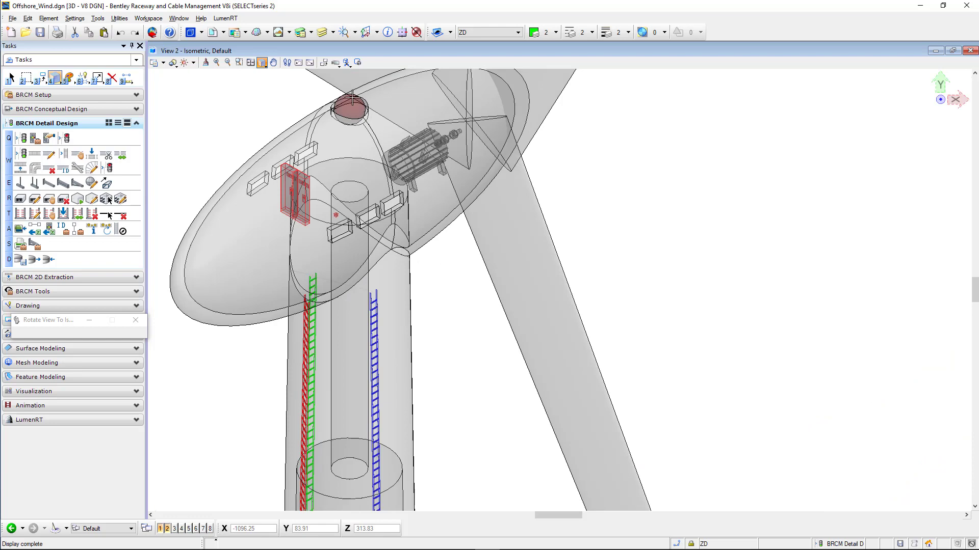
Step: Start the XLS cable list import and browse for its source file in the WIND1 Docs folder
{"action": "scroll", "coordinate": [315, 395], "scroll_direction": "down", "scroll_amount": 5}
{"action": "scroll", "coordinate": [303, 474], "scroll_direction": "down", "scroll_amount": 3}
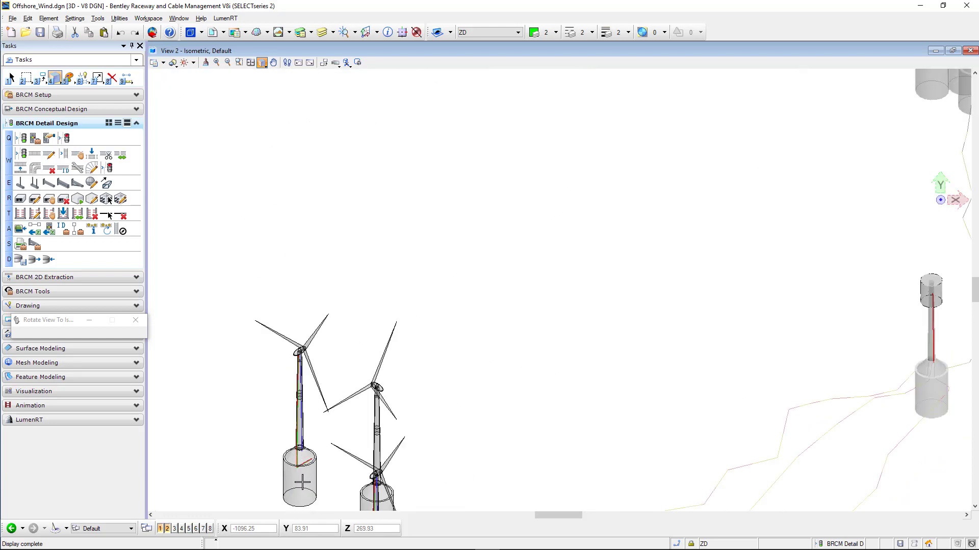
{"action": "scroll", "coordinate": [303, 473], "scroll_direction": "up", "scroll_amount": 6}
{"action": "right_click", "coordinate": [199, 238]}
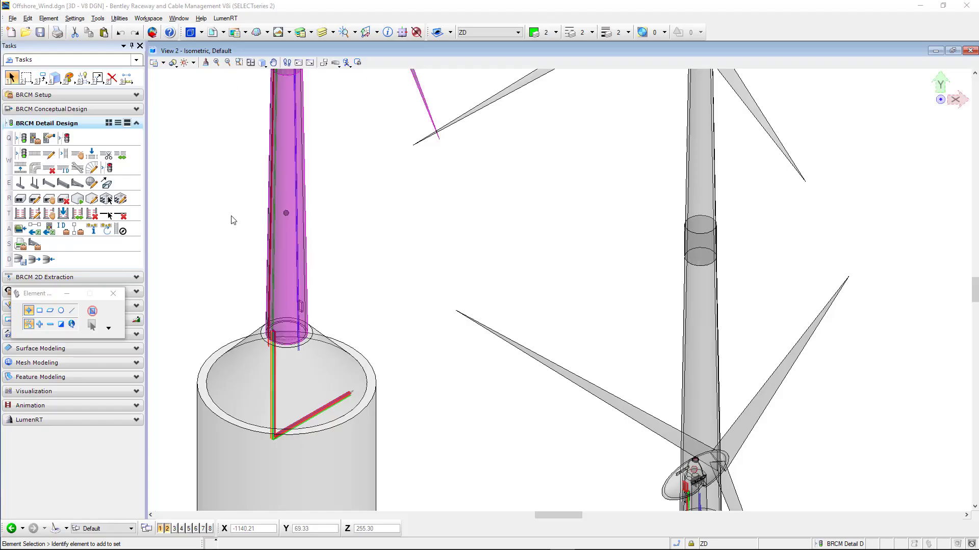
{"action": "left_click", "coordinate": [34, 231]}
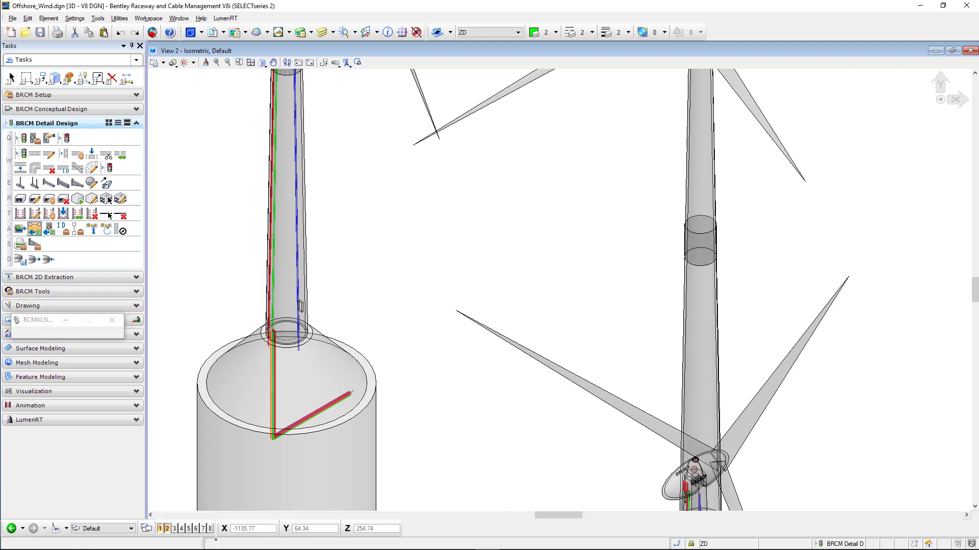
{"action": "left_click_drag", "start_coordinate": [309, 231], "coordinate": [332, 228]}
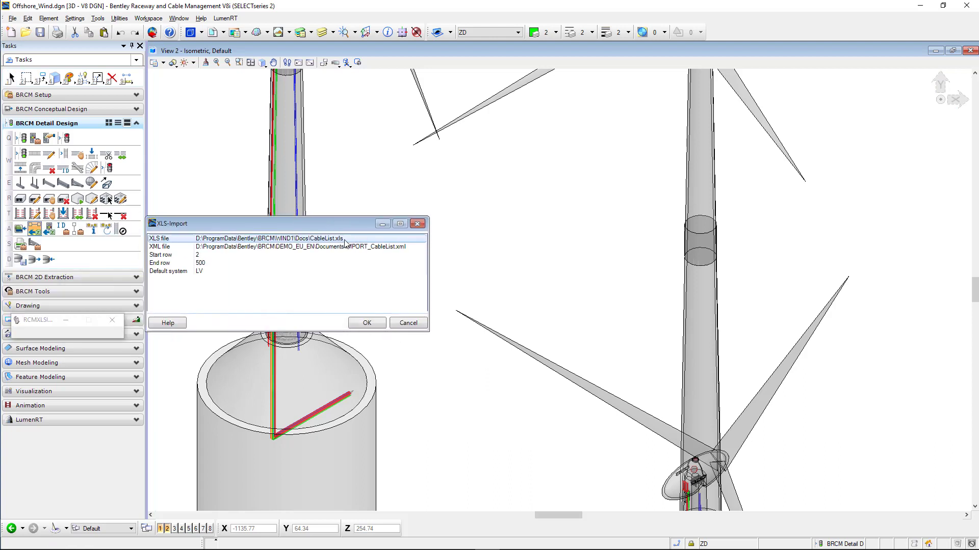
{"action": "left_click", "coordinate": [407, 248]}
{"action": "left_click", "coordinate": [404, 240]}
{"action": "left_click", "coordinate": [421, 241]}
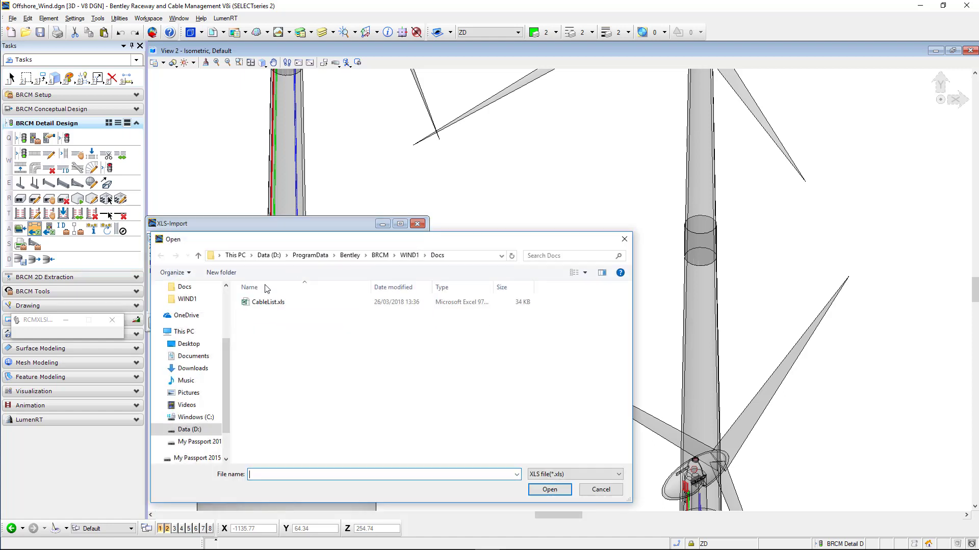
Step: Open CableList.xls in Excel, review its cable rows for the turbines, transformer and substations, and close the workbook
{"action": "right_click", "coordinate": [267, 308]}
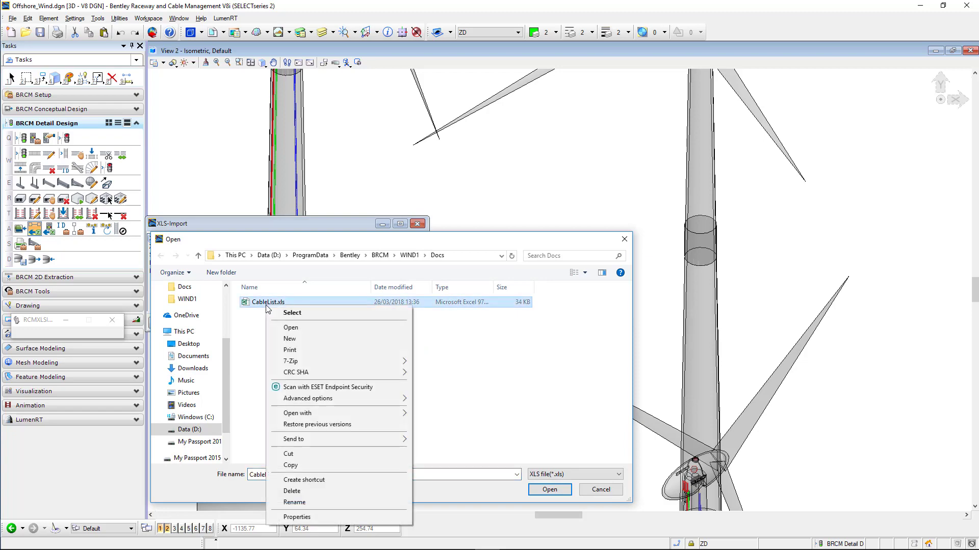
{"action": "left_click", "coordinate": [322, 330]}
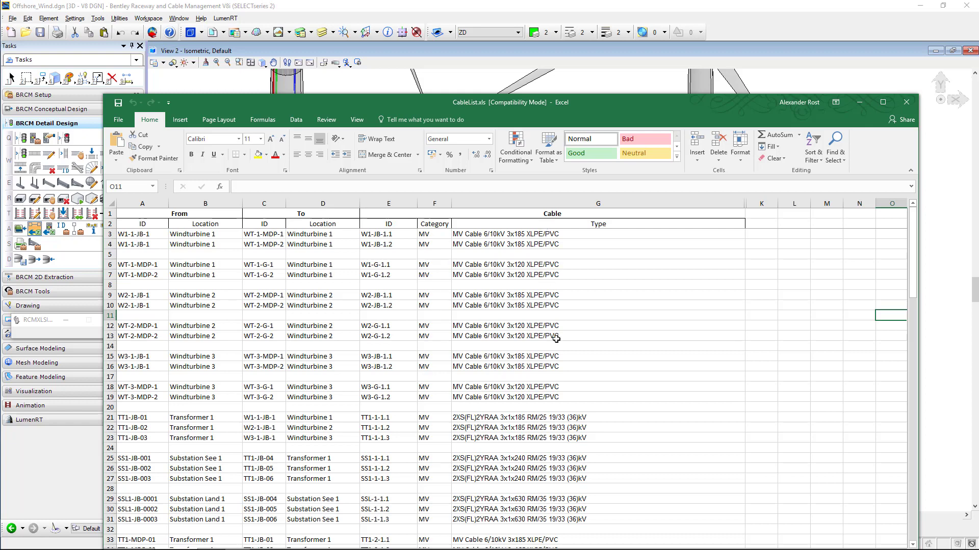
{"action": "left_click", "coordinate": [906, 103]}
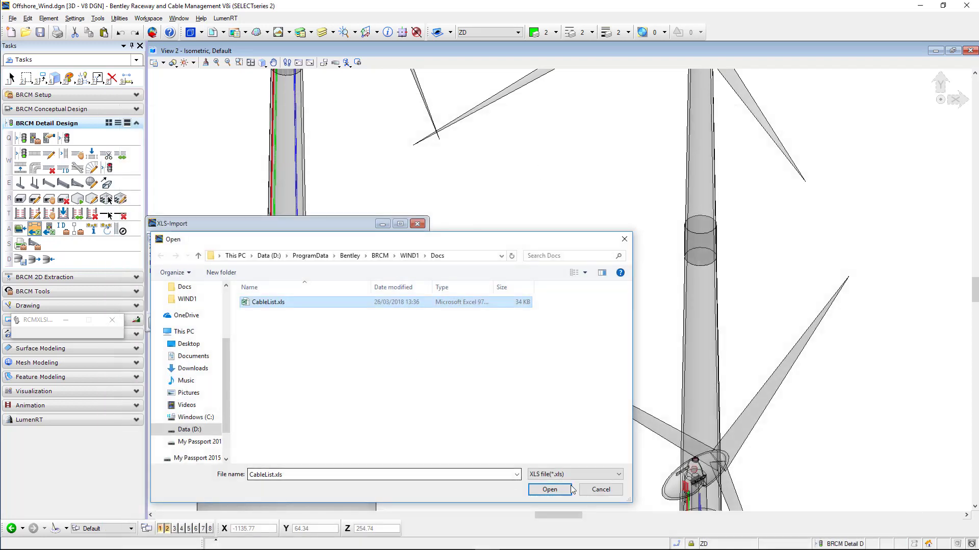
Step: Import CableList.xls as the cable list and confirm the parsed rows and the lock request for the MV system
{"action": "left_click", "coordinate": [563, 492]}
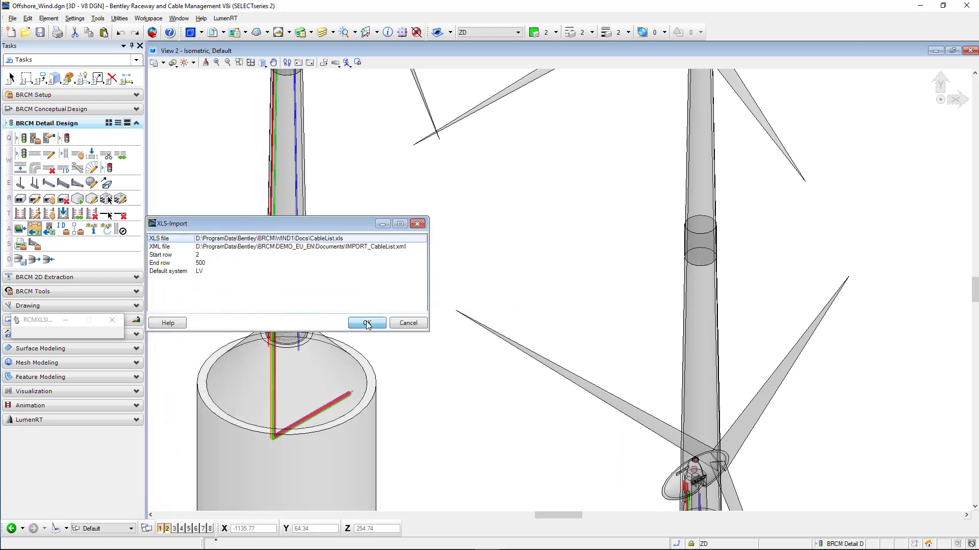
{"action": "left_click", "coordinate": [368, 323]}
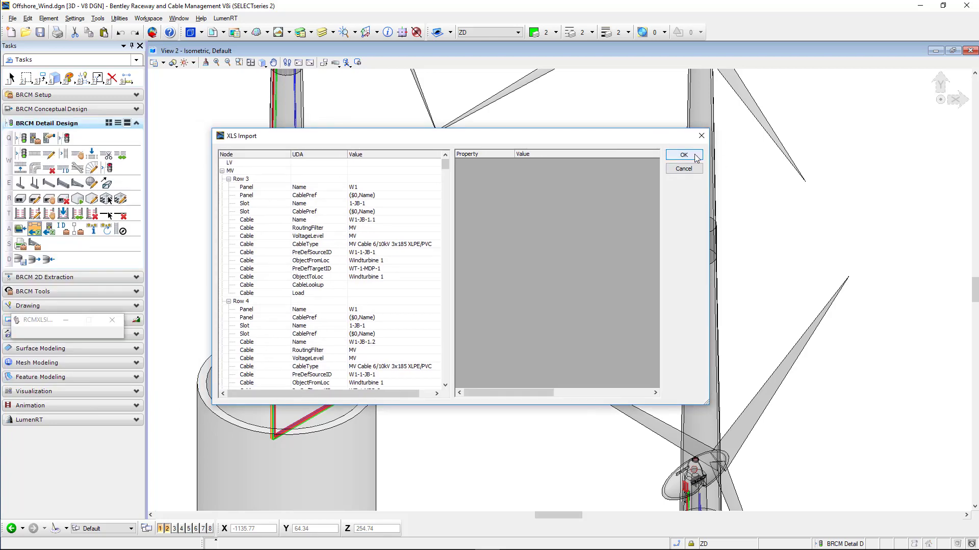
{"action": "left_click", "coordinate": [696, 158]}
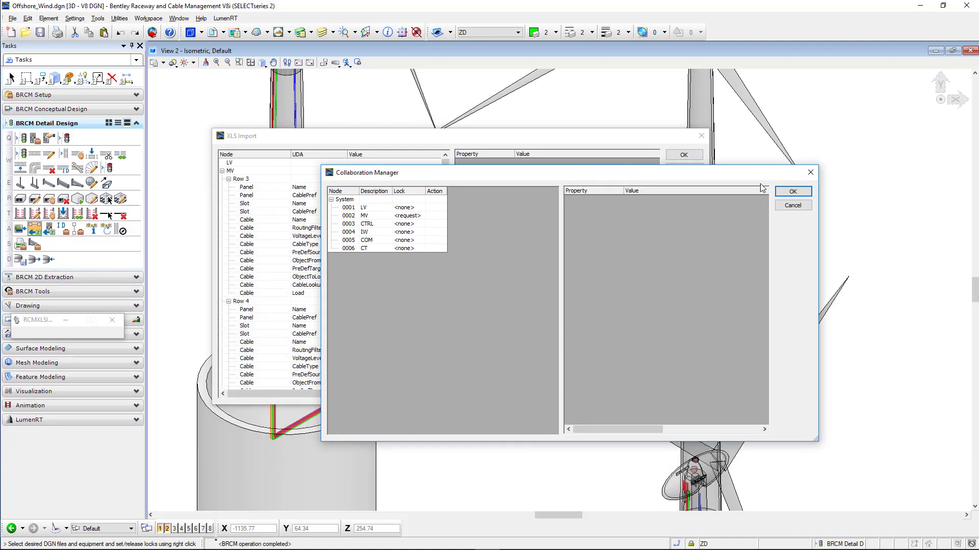
{"action": "left_click", "coordinate": [793, 191]}
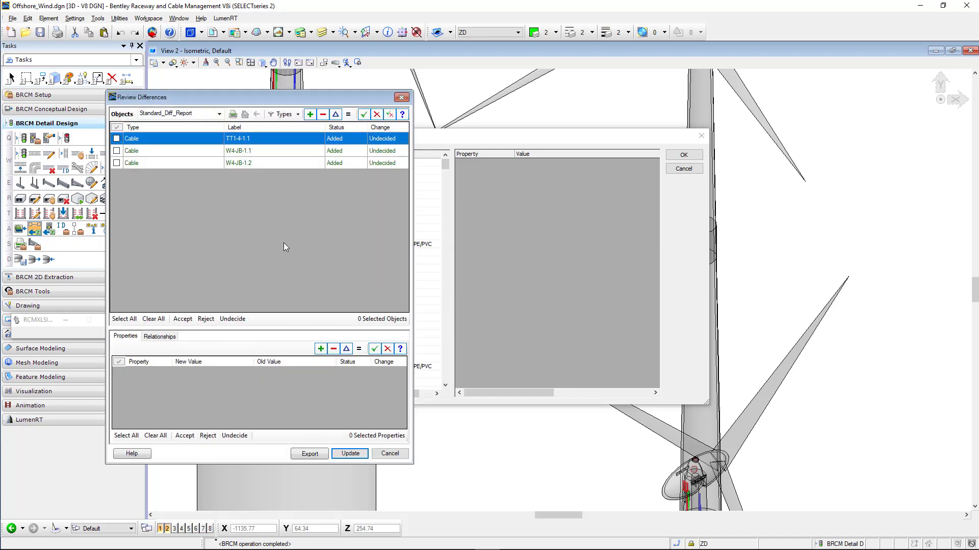
Step: Review the properties of cable TT1-4-1.1 in the import differences, and accept all added cables into the project
{"action": "left_click", "coordinate": [117, 139]}
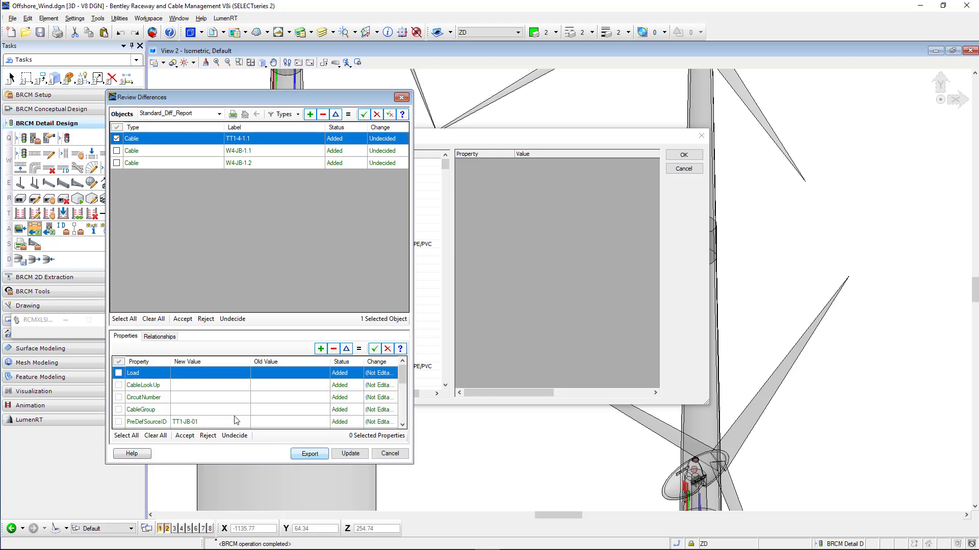
{"action": "scroll", "coordinate": [222, 418], "scroll_direction": "down", "scroll_amount": 3}
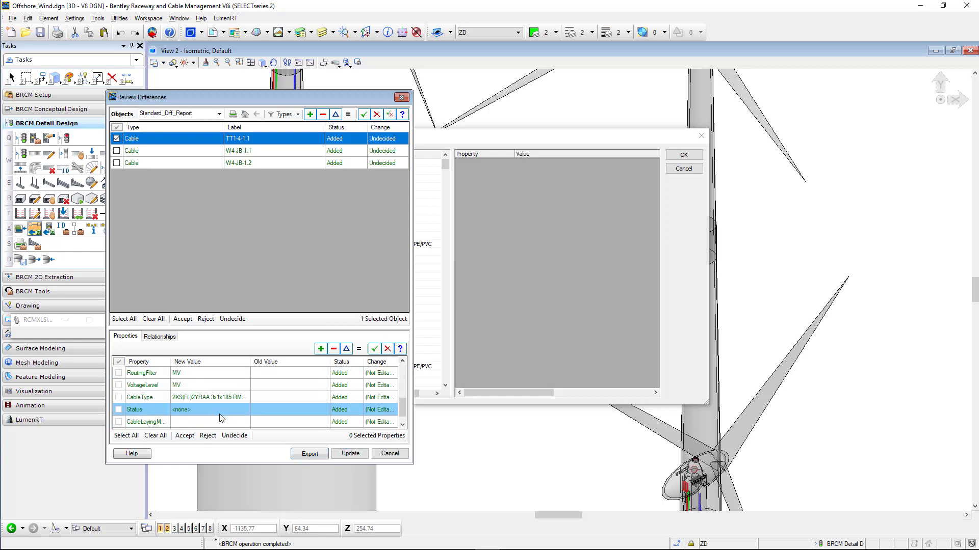
{"action": "scroll", "coordinate": [221, 418], "scroll_direction": "up", "scroll_amount": 1}
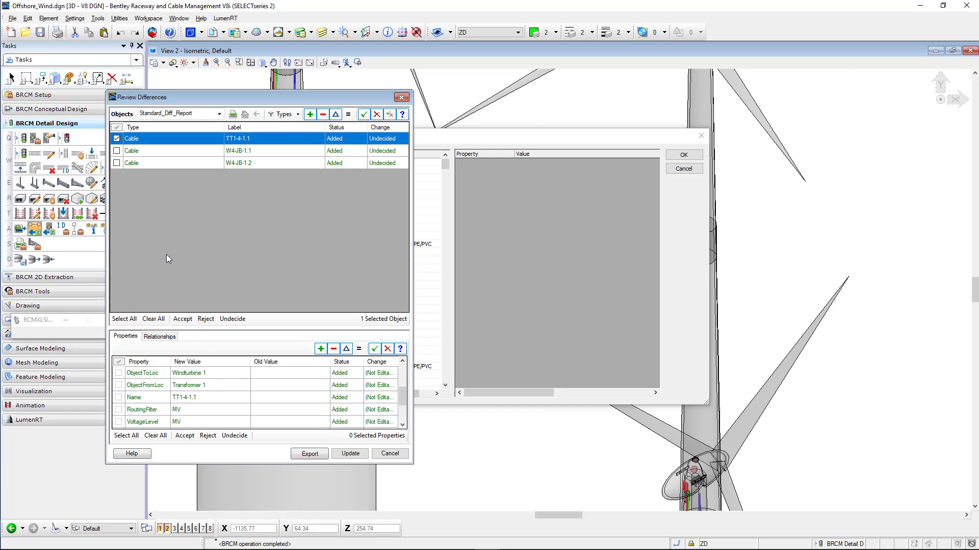
{"action": "left_click", "coordinate": [123, 321]}
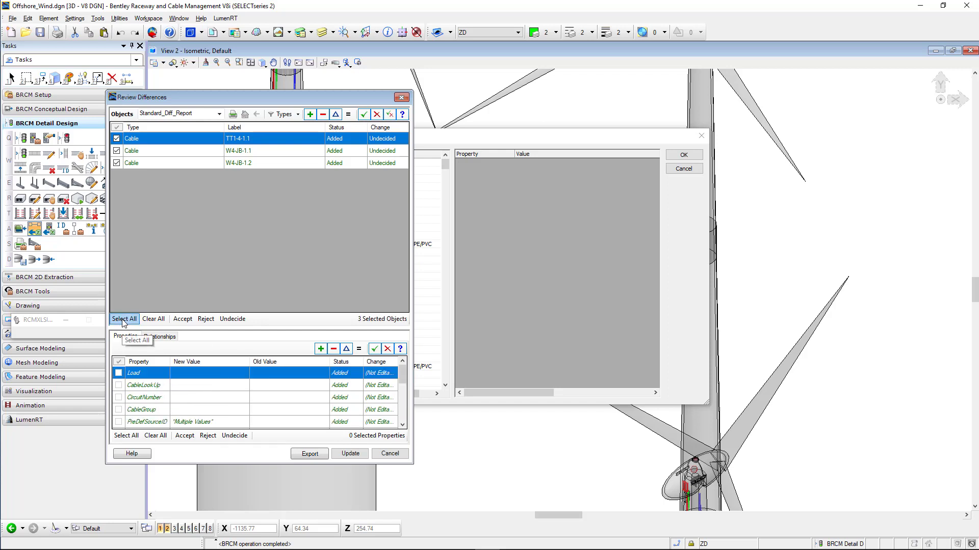
{"action": "left_click", "coordinate": [182, 319]}
{"action": "left_click", "coordinate": [363, 453]}
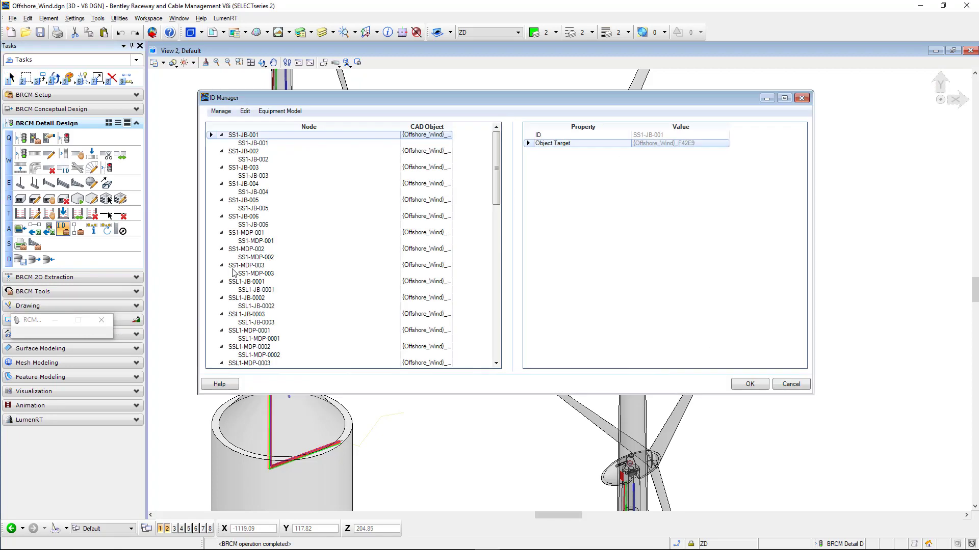
Step: Visualize equipment ID WT-3-G-1 from the ID Manager and examine its generator inside the turbine nacelle
{"action": "left_click_drag", "start_coordinate": [497, 173], "coordinate": [497, 330]}
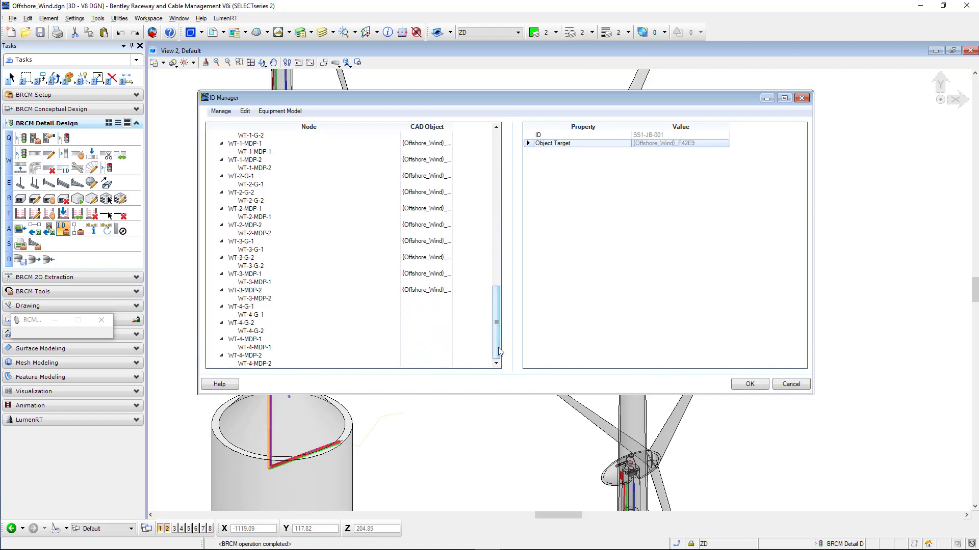
{"action": "mouse_move", "coordinate": [499, 352]}
{"action": "left_mouse_down"}
{"action": "mouse_move", "coordinate": [497, 222]}
{"action": "mouse_move", "coordinate": [499, 359]}
{"action": "left_mouse_up"}
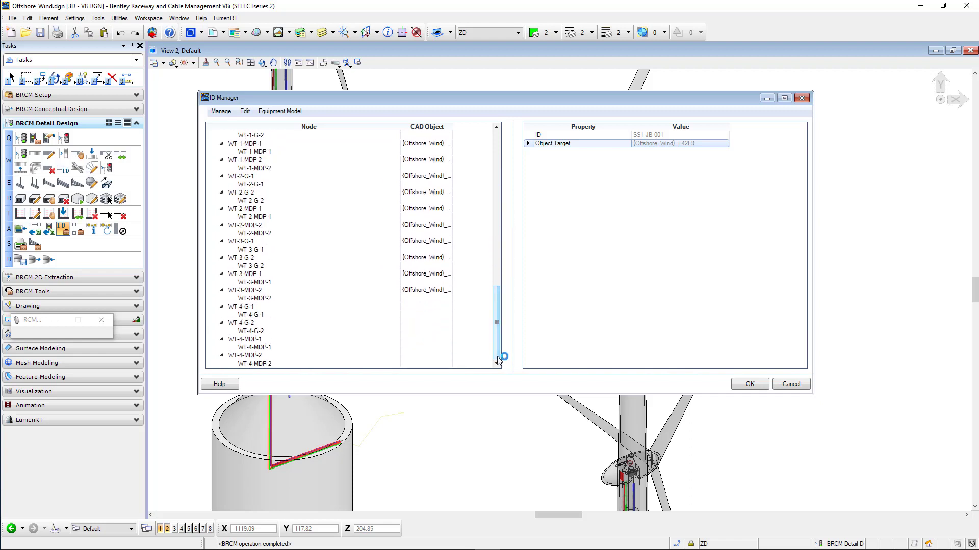
{"action": "left_click", "coordinate": [427, 243]}
{"action": "right_click", "coordinate": [428, 246]}
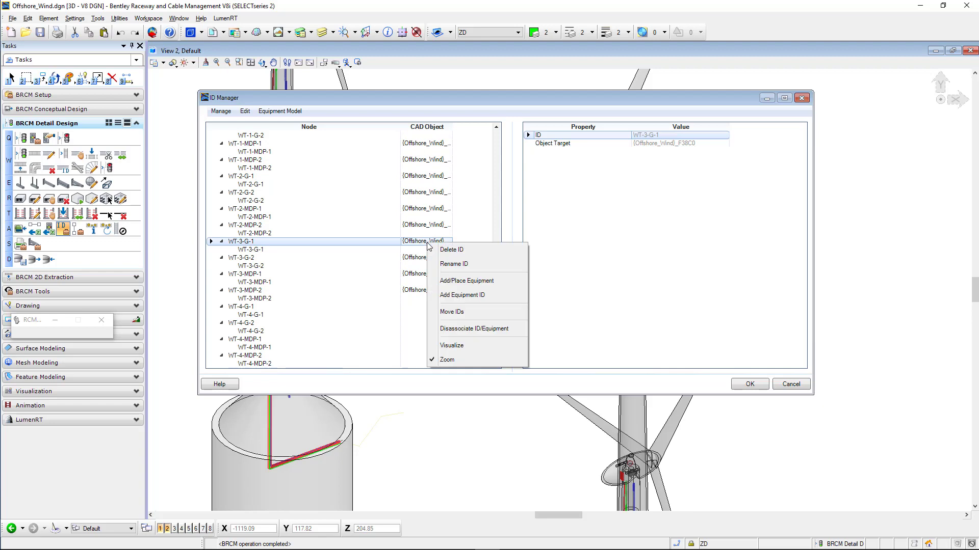
{"action": "left_click", "coordinate": [485, 346]}
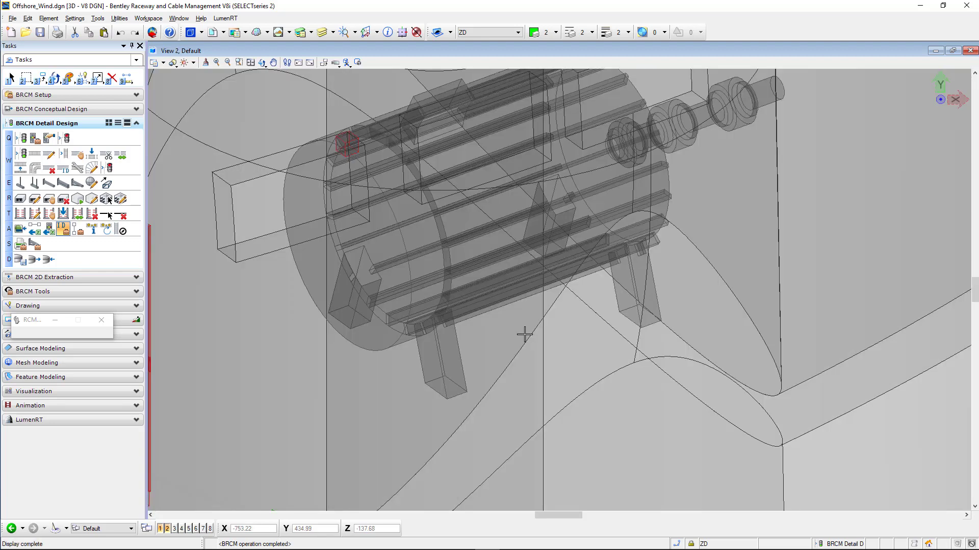
{"action": "scroll", "coordinate": [462, 291], "scroll_direction": "down", "scroll_amount": 5}
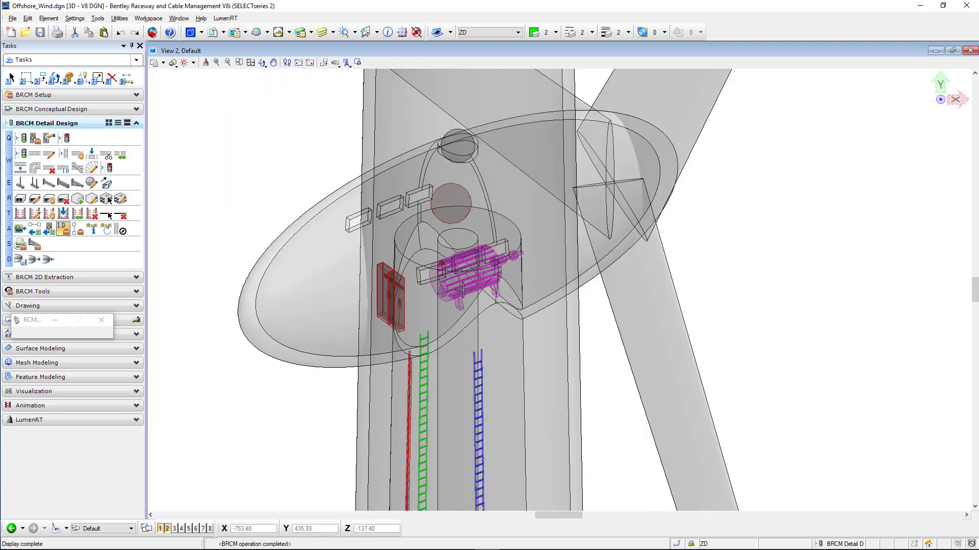
{"action": "scroll", "coordinate": [462, 290], "scroll_direction": "down", "scroll_amount": 5}
{"action": "scroll", "coordinate": [462, 291], "scroll_direction": "up", "scroll_amount": 5}
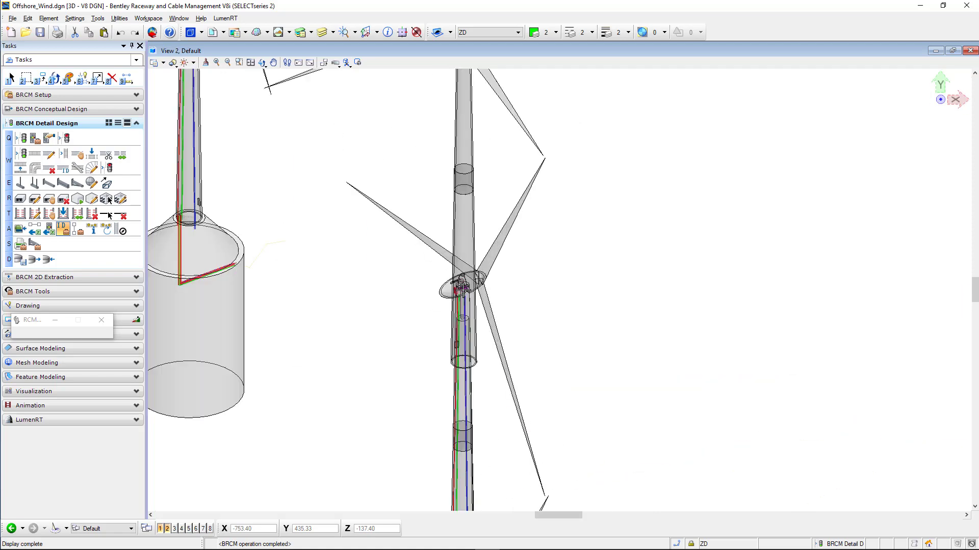
{"action": "left_click", "coordinate": [320, 286]}
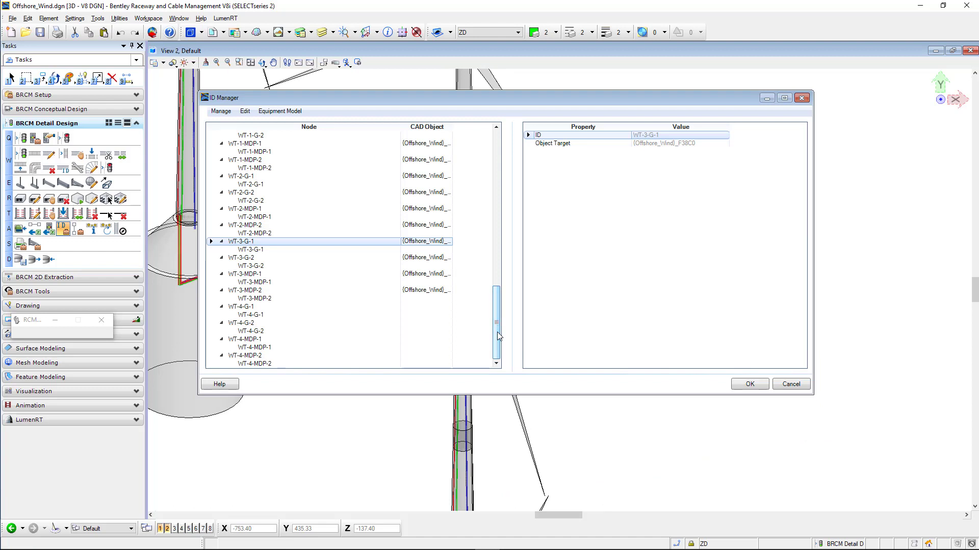
Step: Start associating equipment ID WT-4-G-1 with existing equipment in the model
{"action": "left_click", "coordinate": [255, 299]}
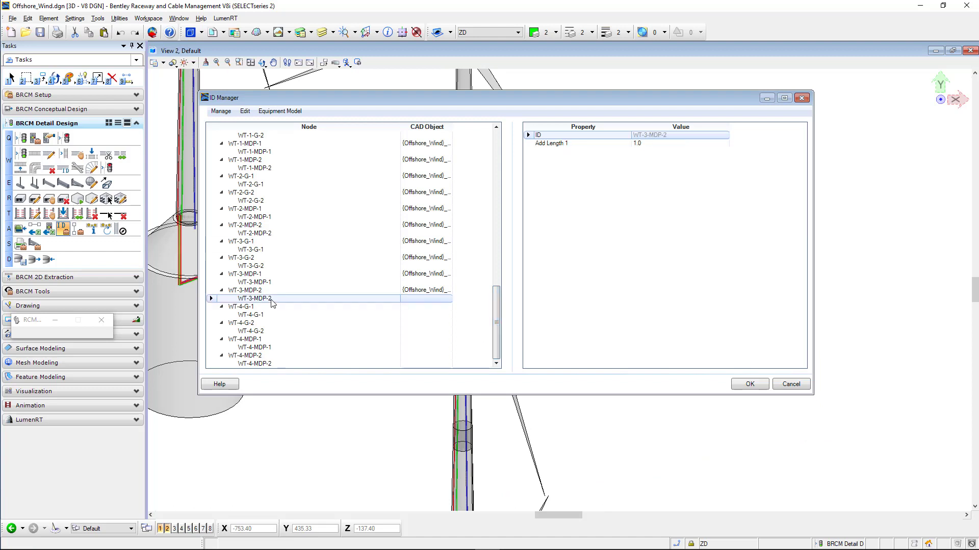
{"action": "left_click", "coordinate": [263, 308]}
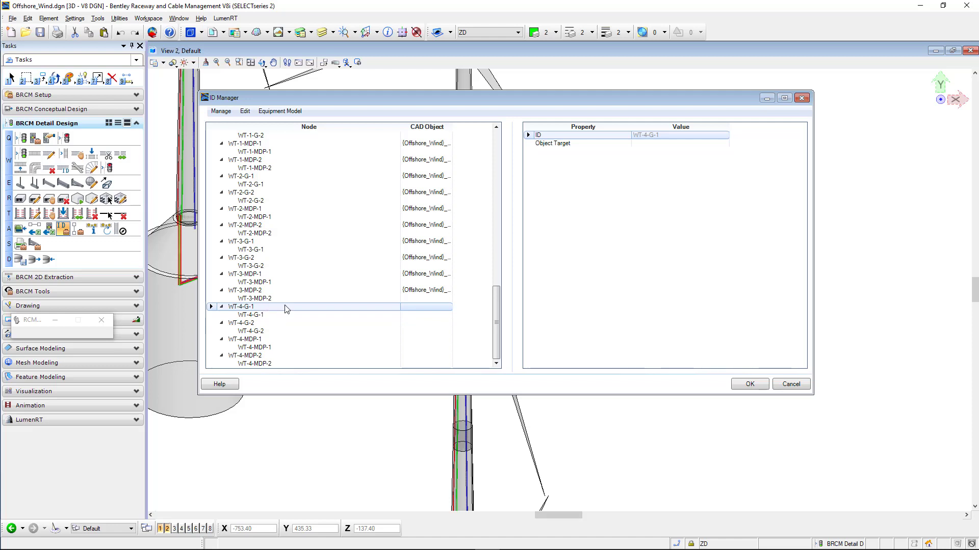
{"action": "right_click", "coordinate": [370, 312]}
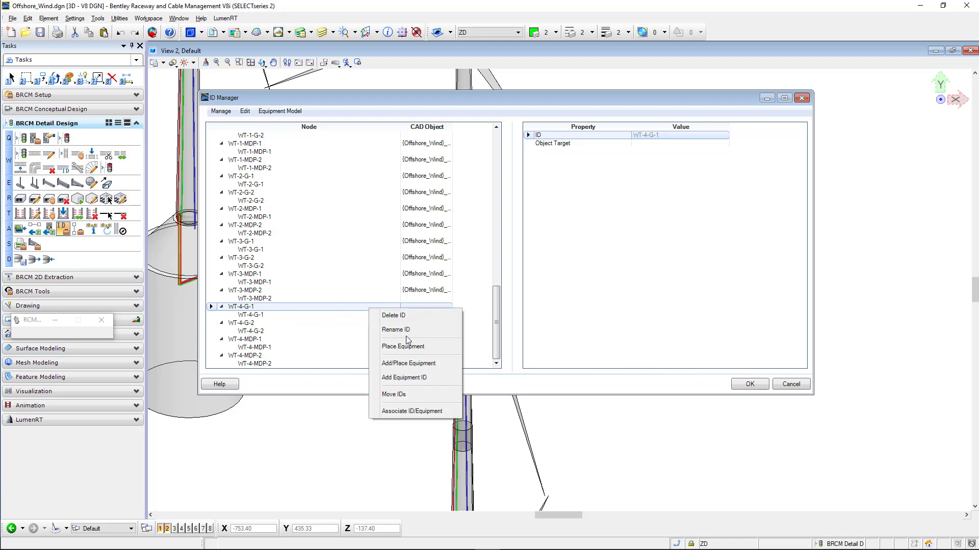
{"action": "left_click", "coordinate": [412, 412]}
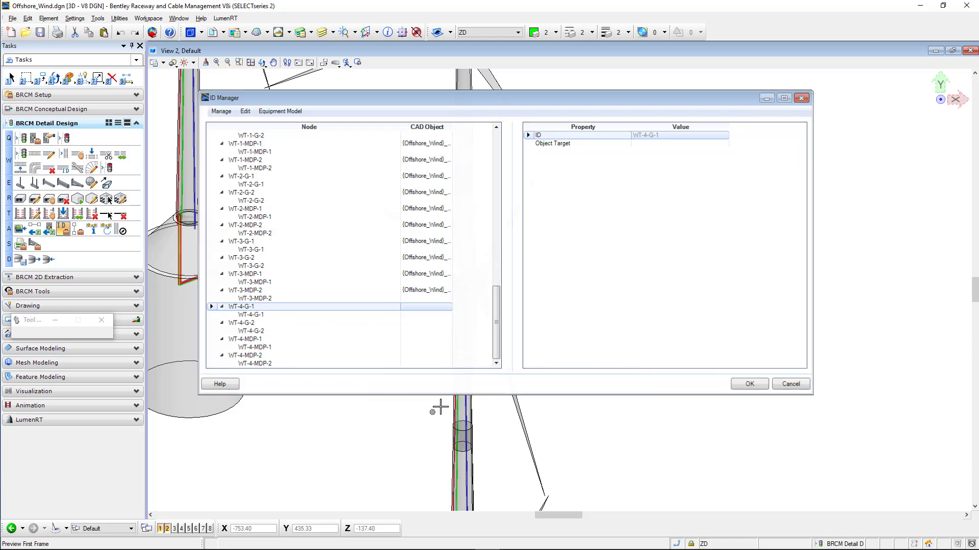
Step: Hide the E-OFFSHORE-WT level in View 2 to expose the equipment inside the turbines
{"action": "left_click", "coordinate": [322, 33]}
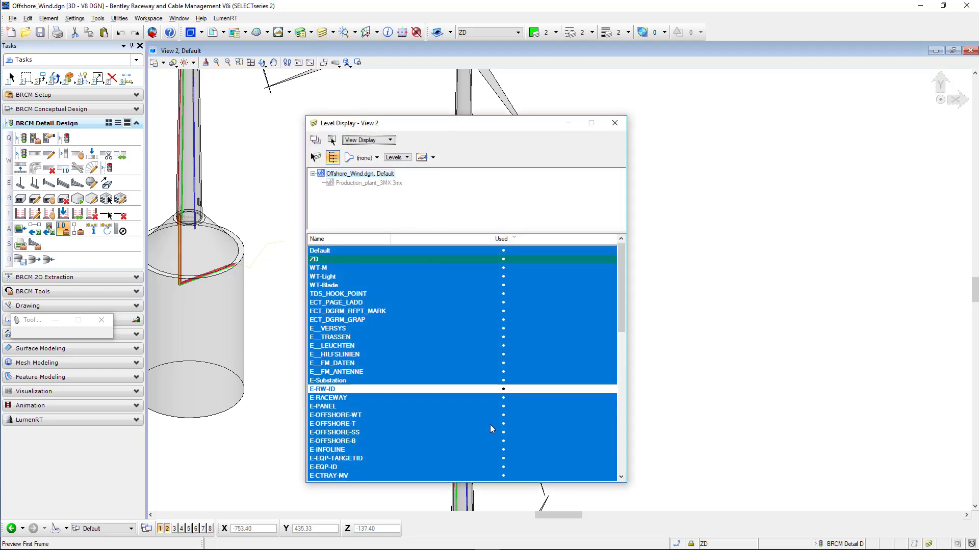
{"action": "left_click", "coordinate": [504, 414]}
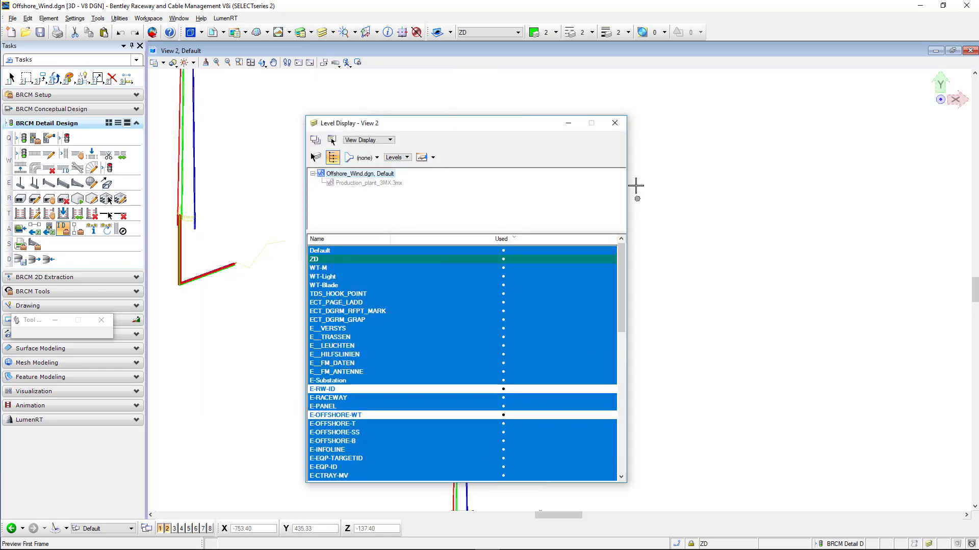
{"action": "left_click", "coordinate": [614, 123]}
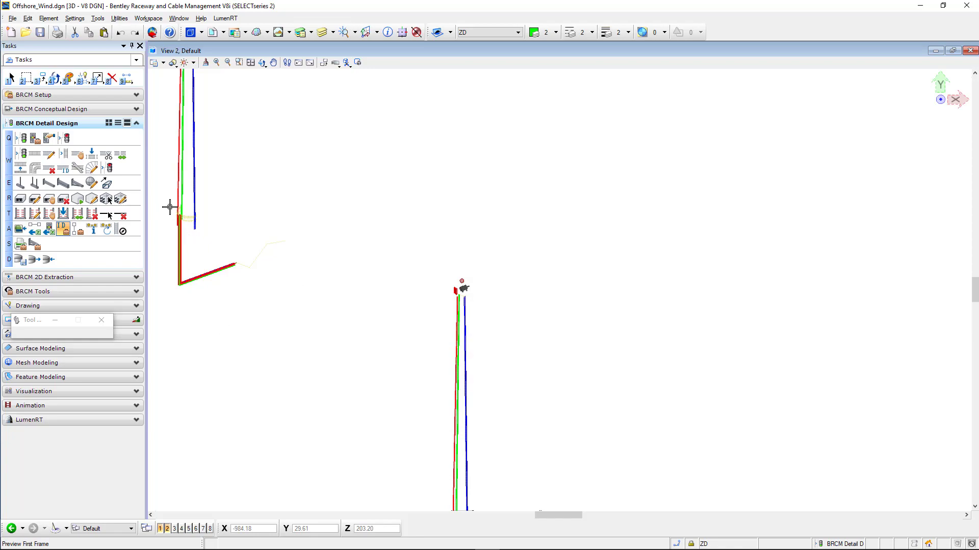
Step: Associate WT-4-G-1 with the generator in the fourth turbine's nacelle, removing the equipment's existing ID association
{"action": "scroll", "coordinate": [168, 208], "scroll_direction": "up", "scroll_amount": 5}
{"action": "scroll", "coordinate": [204, 242], "scroll_direction": "up", "scroll_amount": 6}
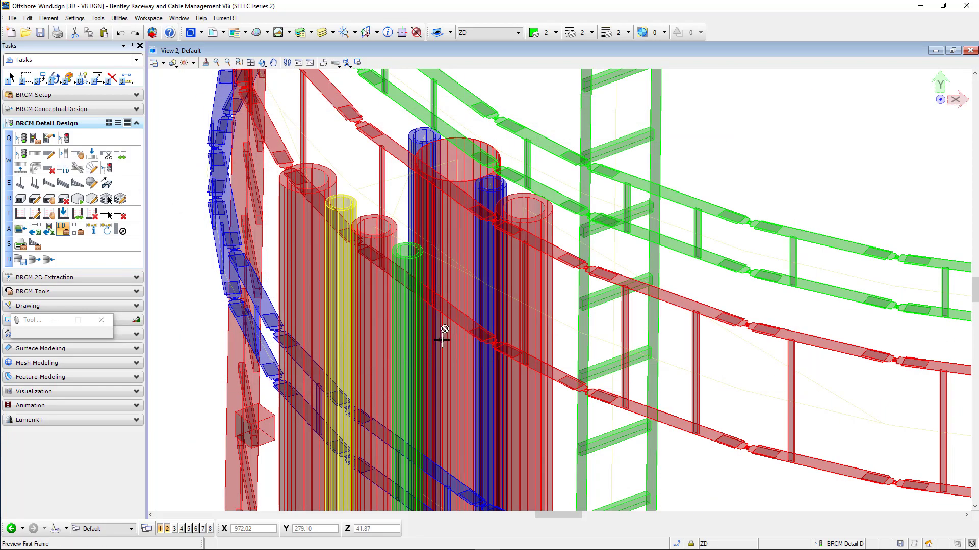
{"action": "scroll", "coordinate": [444, 329], "scroll_direction": "down", "scroll_amount": 10}
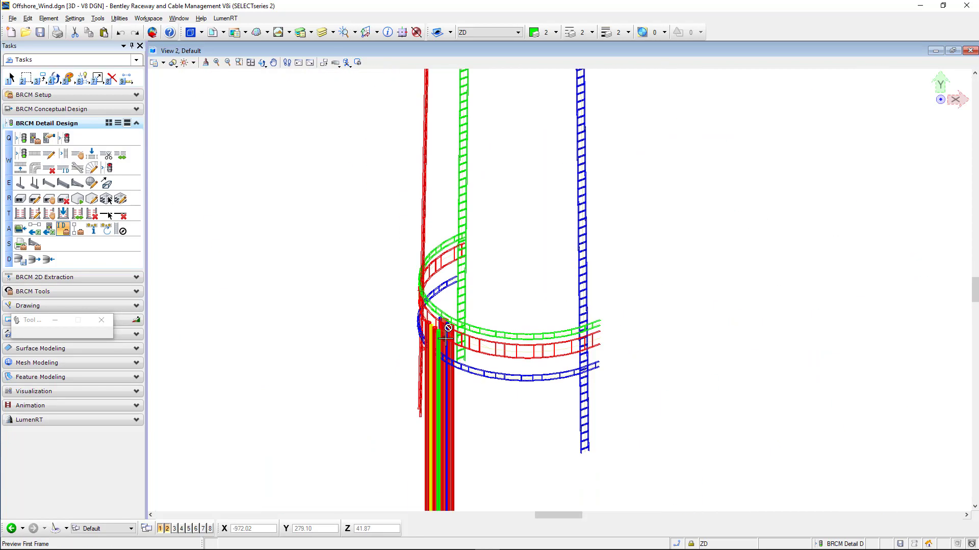
{"action": "scroll", "coordinate": [450, 332], "scroll_direction": "down", "scroll_amount": 6}
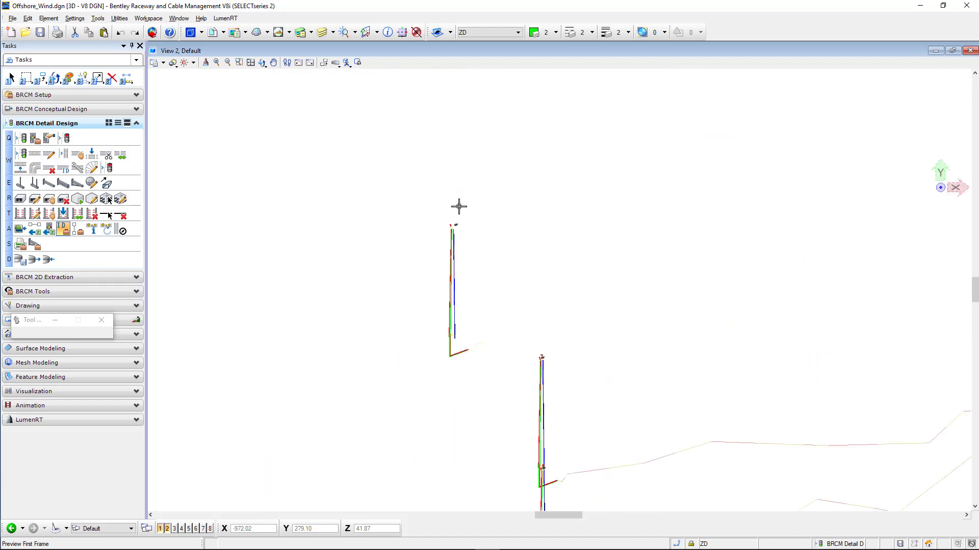
{"action": "scroll", "coordinate": [453, 229], "scroll_direction": "up", "scroll_amount": 6}
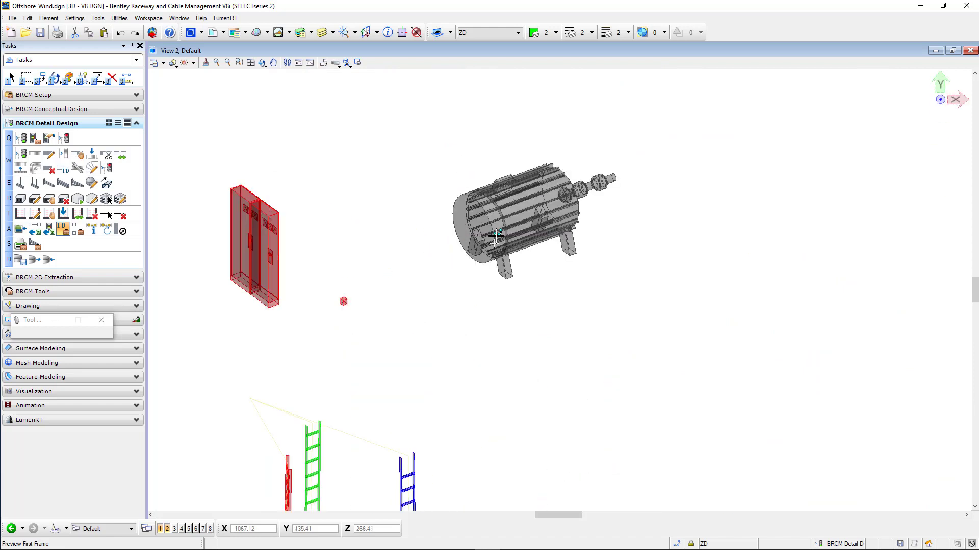
{"action": "left_click", "coordinate": [488, 251]}
{"action": "left_click", "coordinate": [531, 316]}
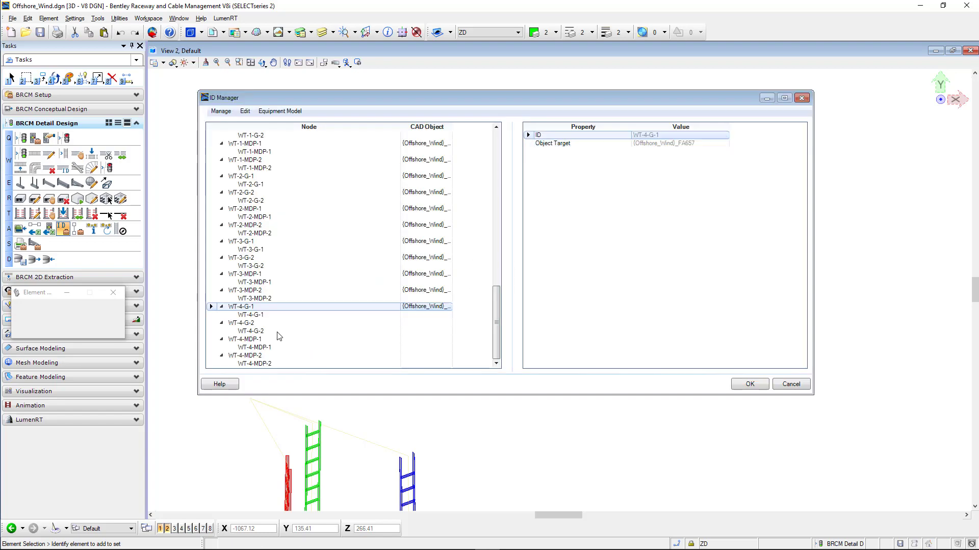
Step: Associate ID WT-4-MDP-1 with the right-hand panel of the red pair beside the fourth turbine's generator
{"action": "left_click", "coordinate": [278, 339]}
{"action": "right_click", "coordinate": [279, 337]}
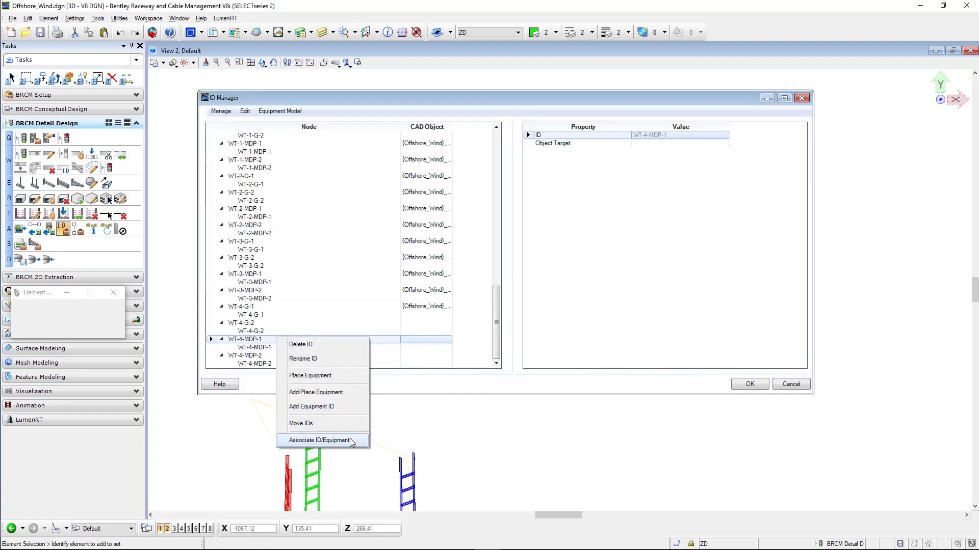
{"action": "left_click", "coordinate": [316, 440]}
{"action": "left_click", "coordinate": [280, 247]}
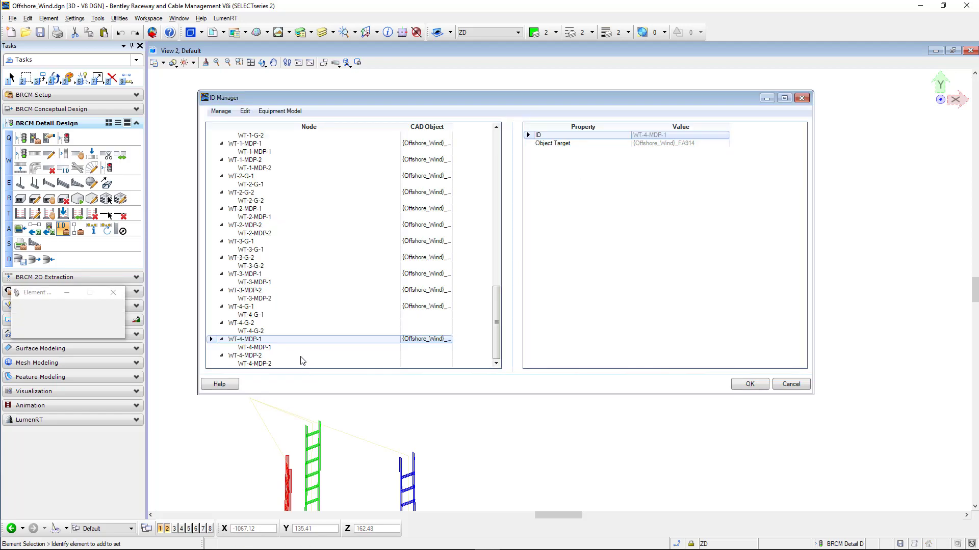
Step: Associate ID WT-4-MDP-2 with the left-hand red panel beside the generator, removing its existing ID association
{"action": "right_click", "coordinate": [303, 360]}
{"action": "left_click", "coordinate": [356, 459]}
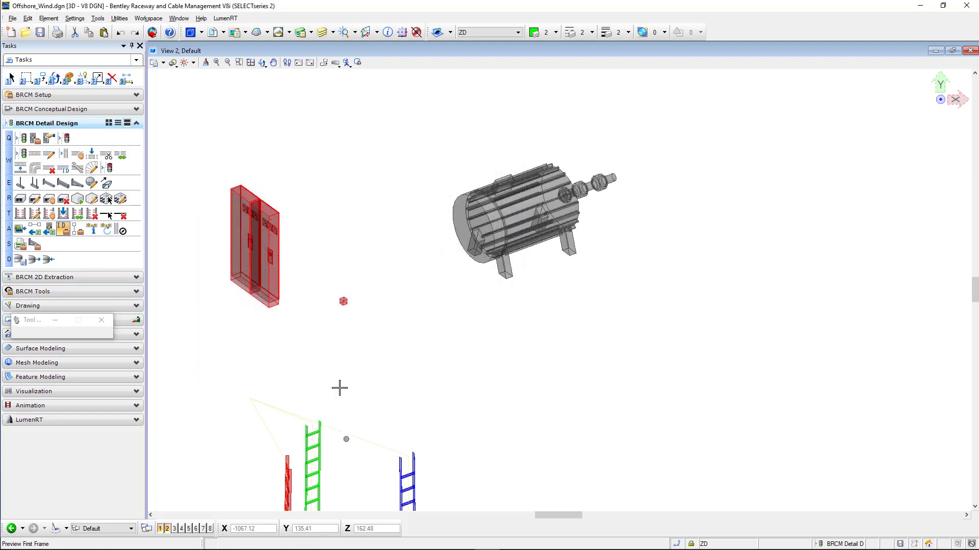
{"action": "left_click", "coordinate": [244, 204]}
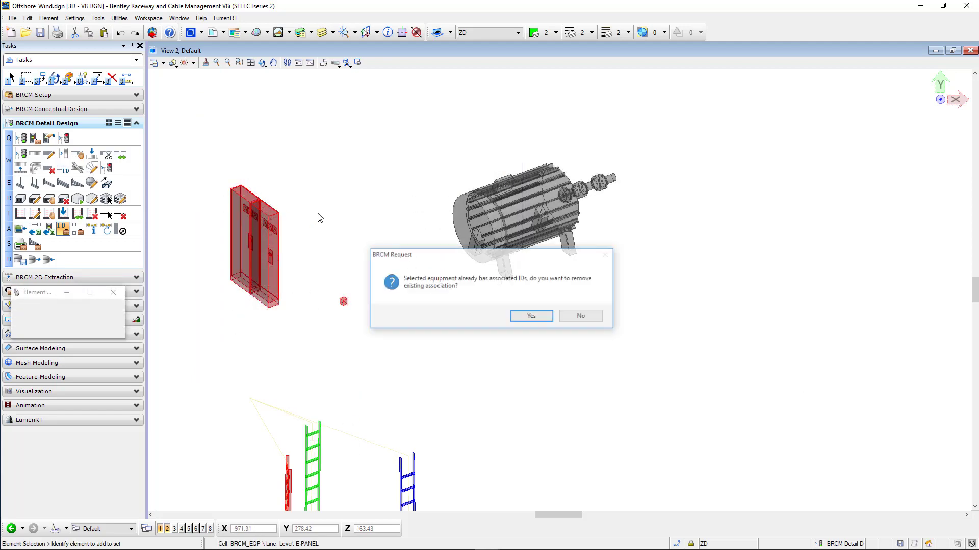
{"action": "left_click", "coordinate": [531, 316]}
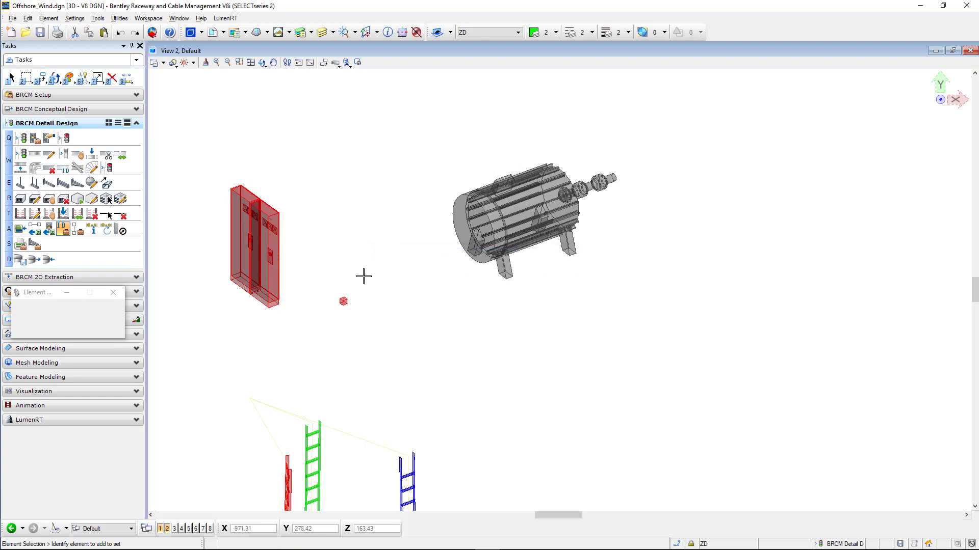
Step: Place new JunctionBox equipment for ID WT-4-G-2 at the upper edge of the generator's end face
{"action": "left_click", "coordinate": [401, 322]}
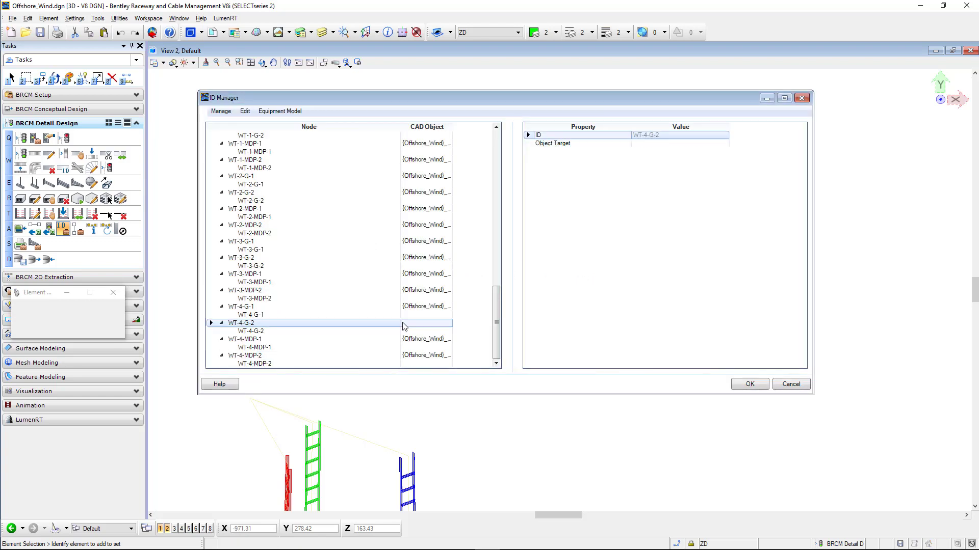
{"action": "right_click", "coordinate": [402, 321]}
{"action": "left_click", "coordinate": [452, 362]}
{"action": "left_click", "coordinate": [481, 183]}
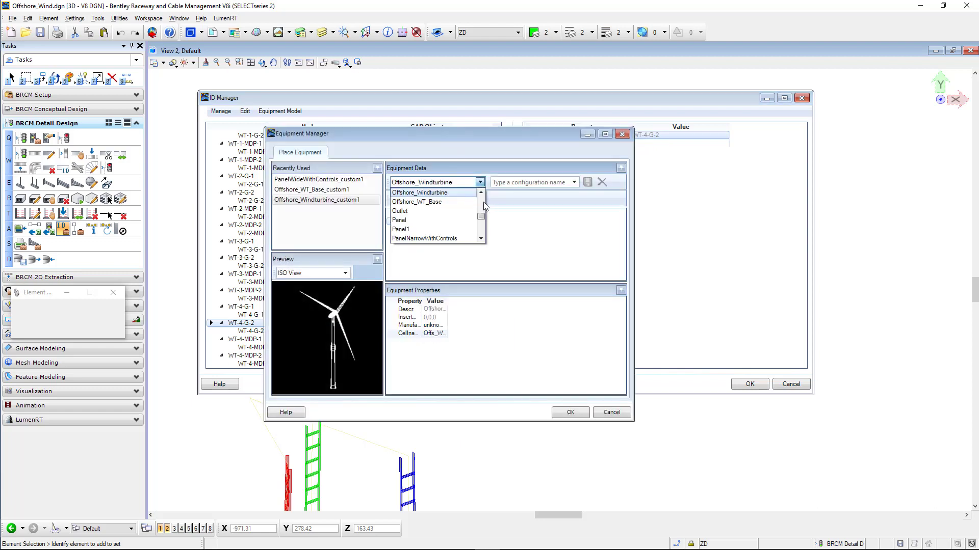
{"action": "scroll", "coordinate": [474, 204], "scroll_direction": "up", "scroll_amount": 4}
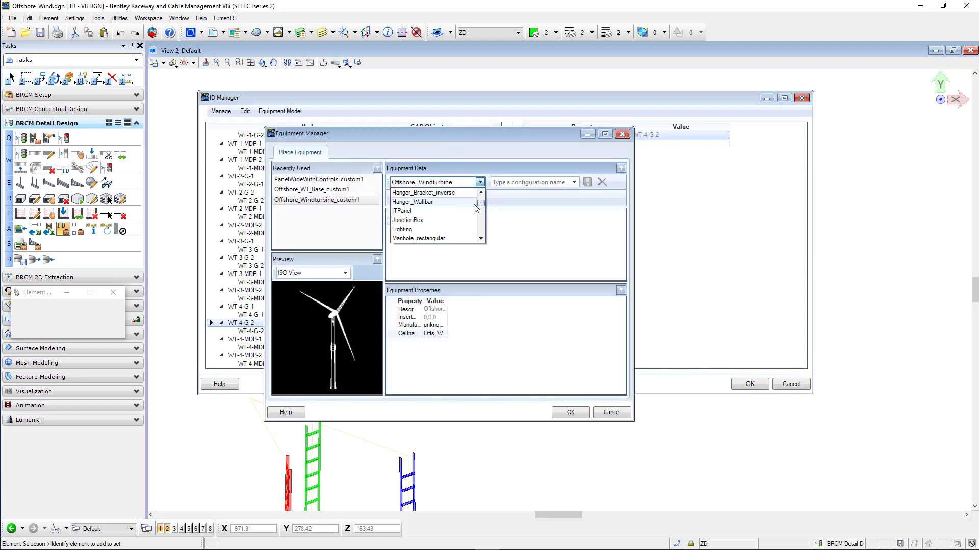
{"action": "left_click", "coordinate": [438, 220]}
{"action": "left_click", "coordinate": [570, 412]}
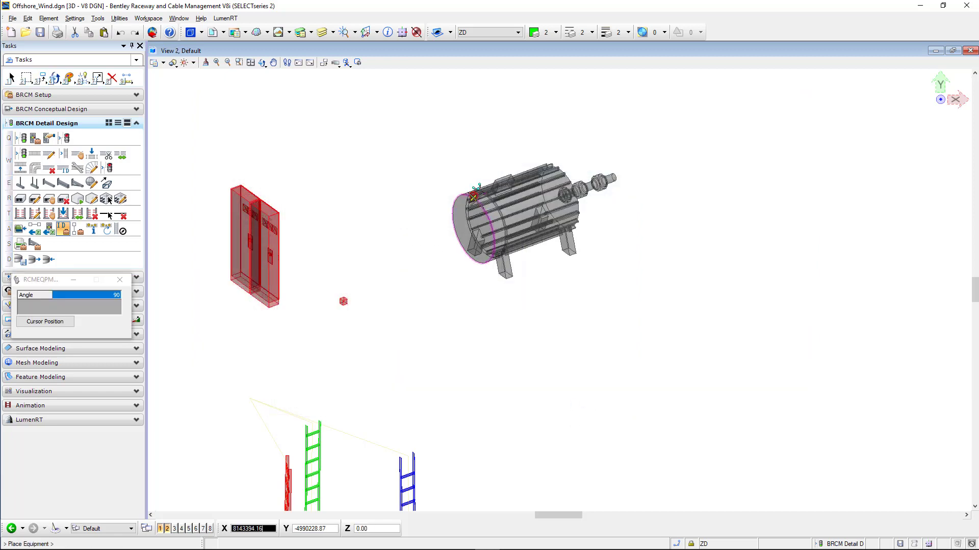
{"action": "right_click", "coordinate": [487, 198]}
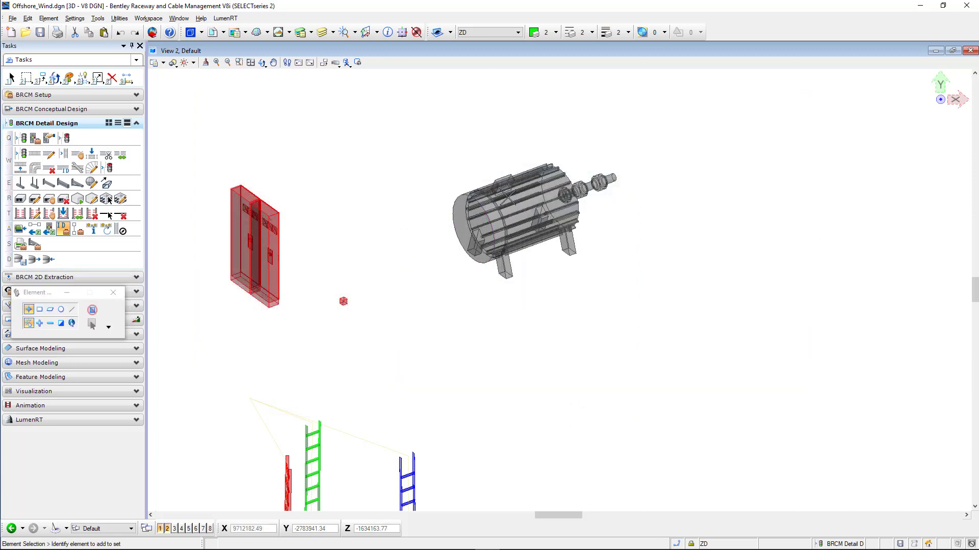
{"action": "left_click", "coordinate": [497, 198]}
{"action": "right_click", "coordinate": [499, 199]}
Step: Associate ID W4-1-JB-1 with the existing junction box beside the vertical red ladder at the fourth turbine's tower base
{"action": "left_click", "coordinate": [495, 314]}
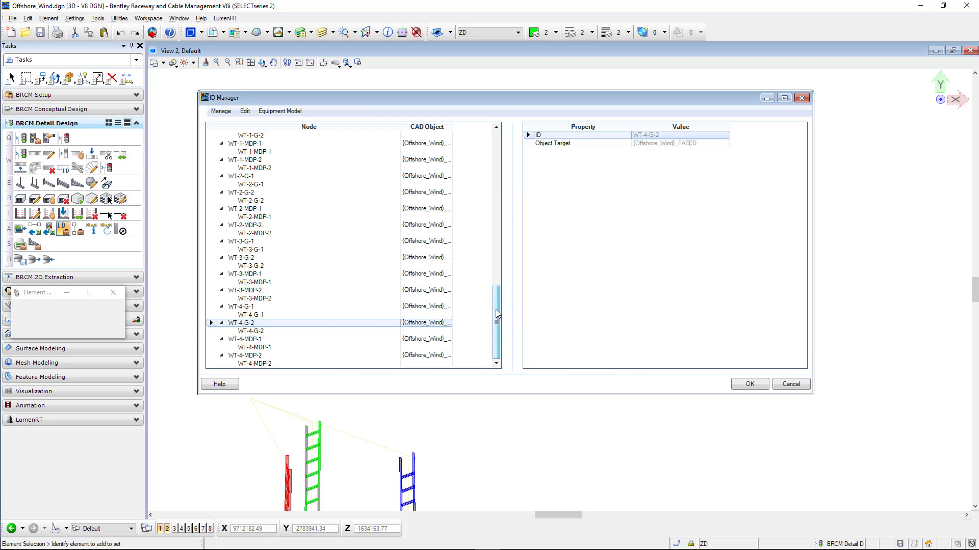
{"action": "scroll", "coordinate": [426, 262], "scroll_direction": "up", "scroll_amount": 6}
{"action": "left_click", "coordinate": [418, 258]}
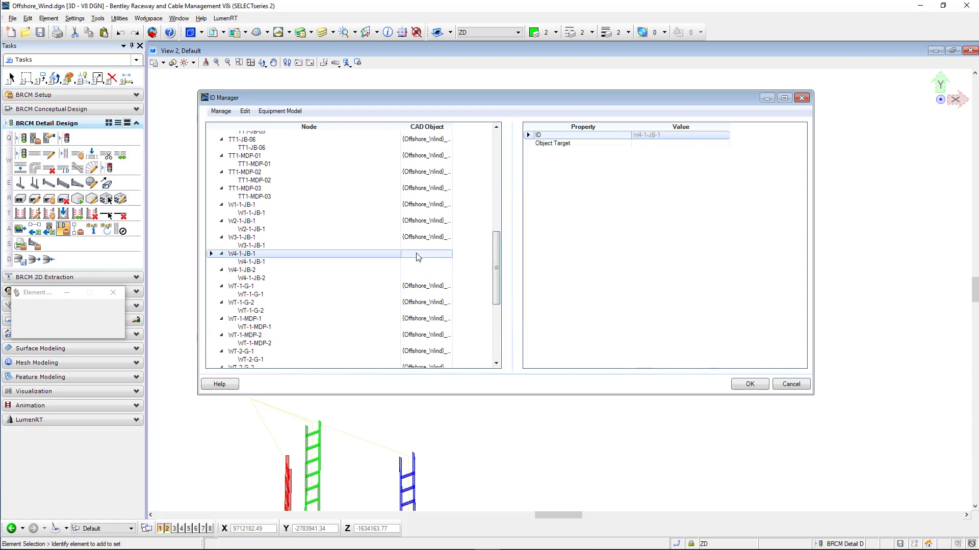
{"action": "right_click", "coordinate": [417, 256]}
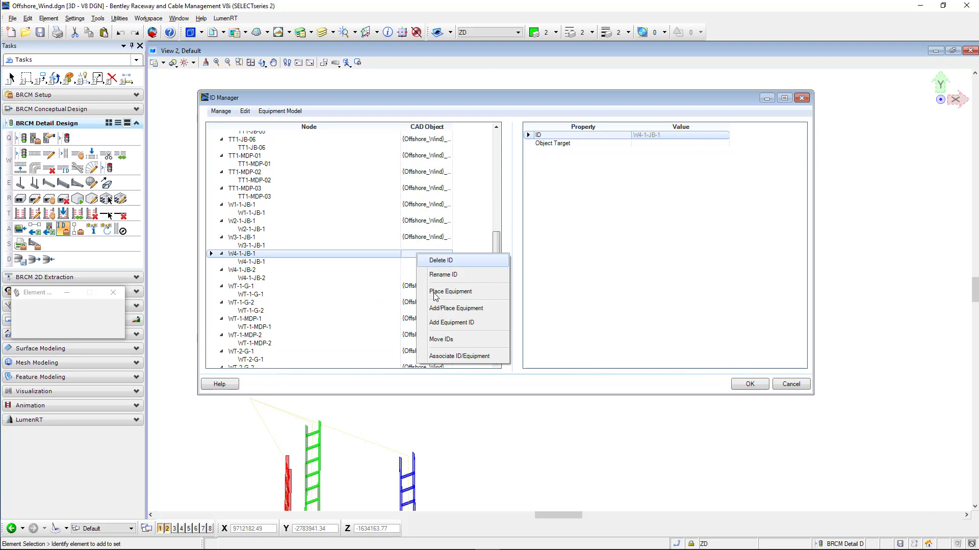
{"action": "left_click", "coordinate": [464, 356]}
{"action": "middle_click_drag", "start_coordinate": [428, 379], "coordinate": [431, 434], "text": "shift"}
{"action": "scroll", "coordinate": [400, 388], "scroll_direction": "up", "scroll_amount": 3}
{"action": "scroll", "coordinate": [400, 387], "scroll_direction": "up", "scroll_amount": 3}
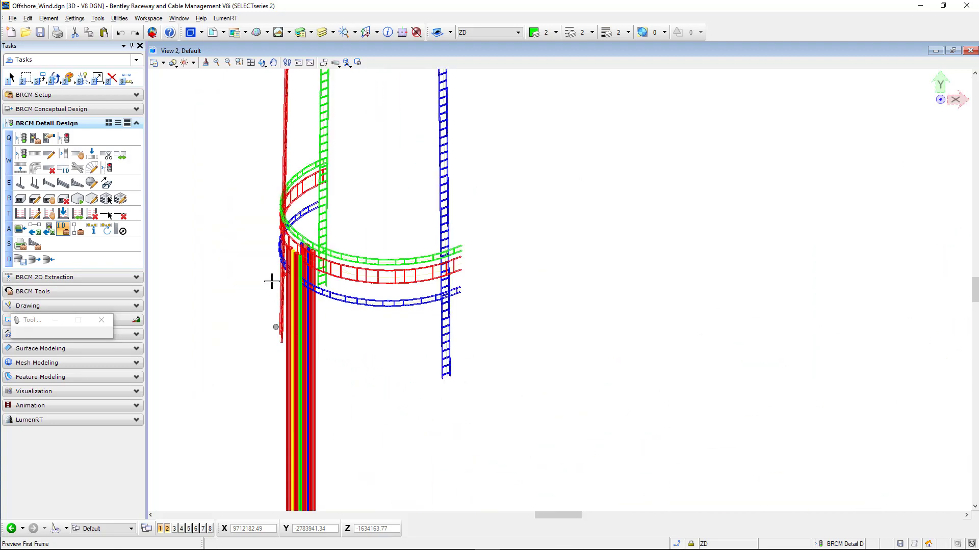
{"action": "scroll", "coordinate": [274, 280], "scroll_direction": "up", "scroll_amount": 3}
{"action": "right_click", "coordinate": [326, 431]}
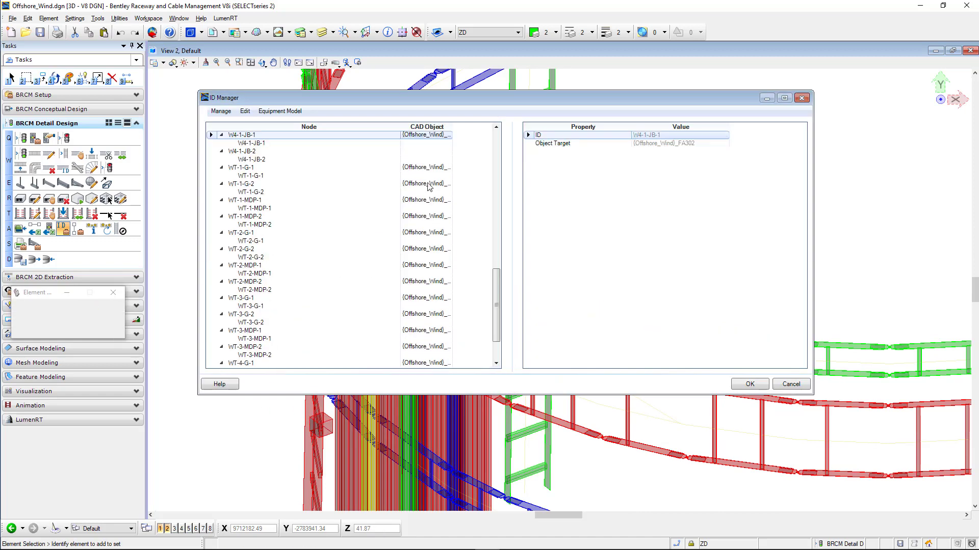
Step: Associate ID W4-1-JB-2 with the small junction box between the panels and the generator, removing its existing ID association
{"action": "left_click", "coordinate": [416, 153]}
{"action": "right_click", "coordinate": [415, 153]}
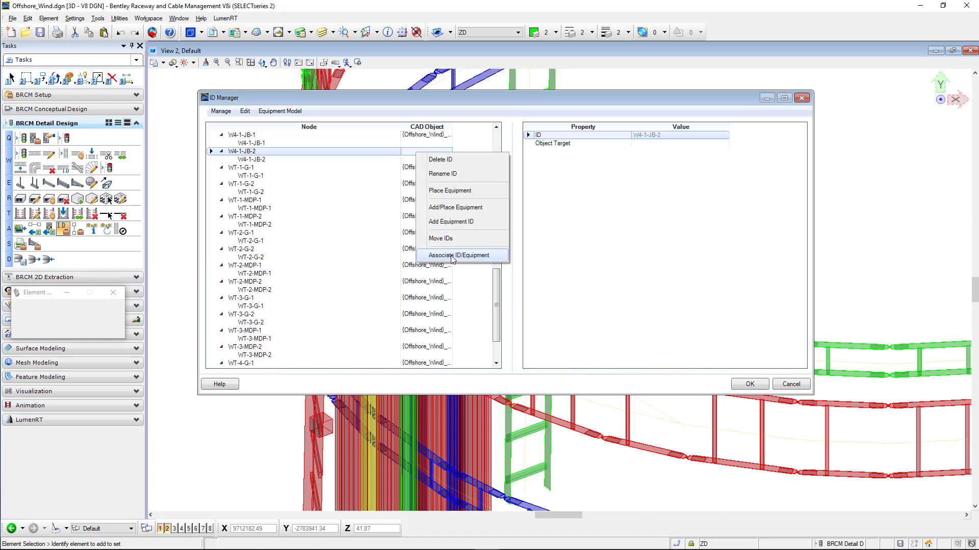
{"action": "left_click", "coordinate": [449, 255]}
{"action": "scroll", "coordinate": [530, 296], "scroll_direction": "down", "scroll_amount": 10}
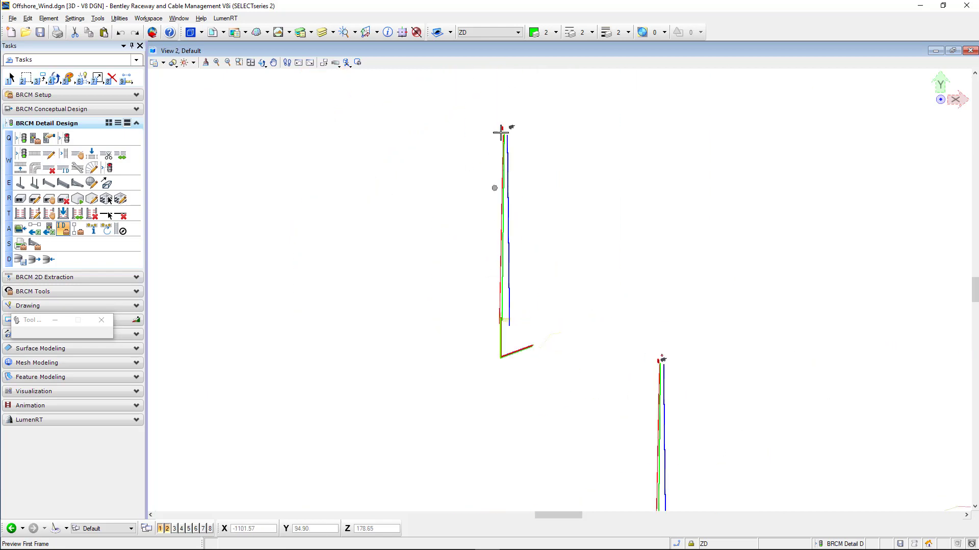
{"action": "scroll", "coordinate": [510, 128], "scroll_direction": "up", "scroll_amount": 3}
{"action": "scroll", "coordinate": [474, 138], "scroll_direction": "up", "scroll_amount": 5}
{"action": "left_click", "coordinate": [478, 201]}
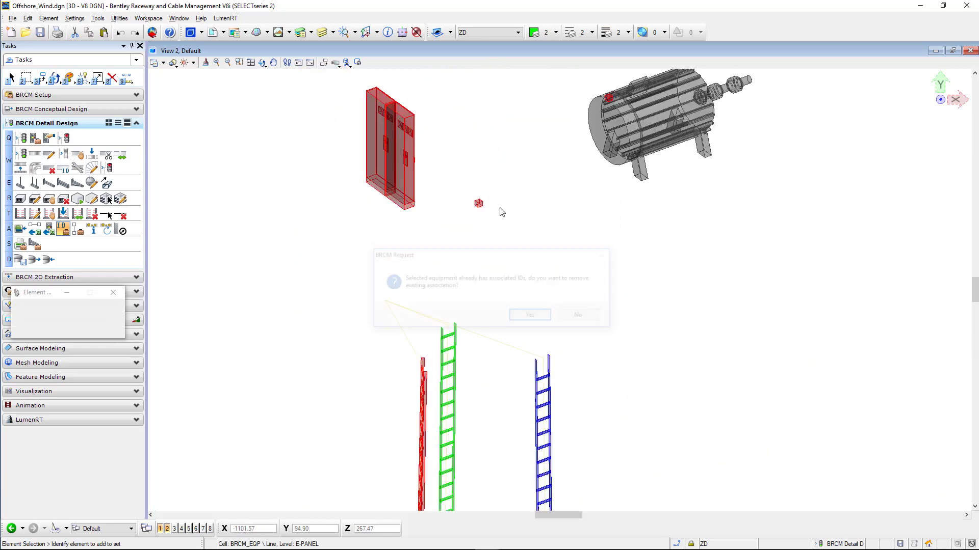
{"action": "left_click", "coordinate": [530, 316]}
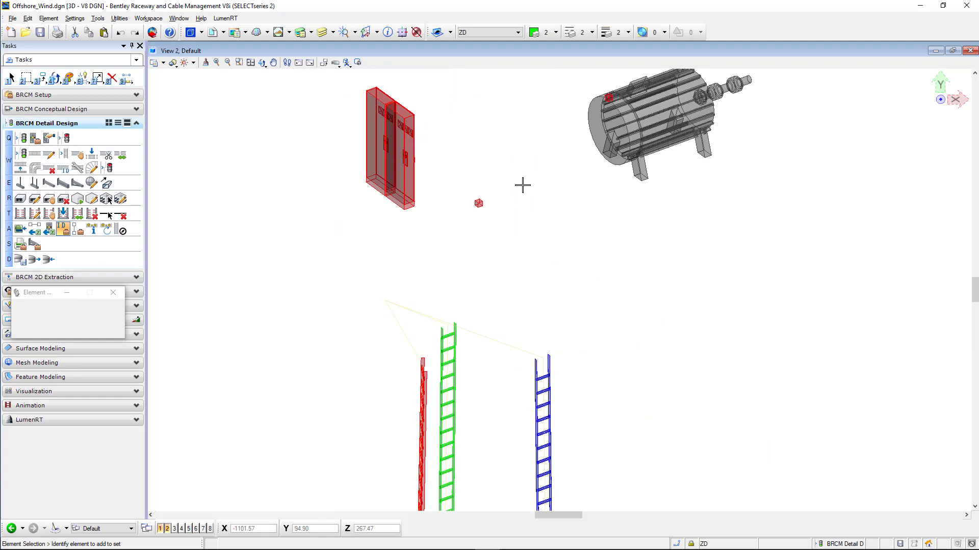
Step: Check the CAD object associations up through the equipment ID list and save the ID Manager changes
{"action": "left_click_drag", "start_coordinate": [497, 278], "coordinate": [501, 126]}
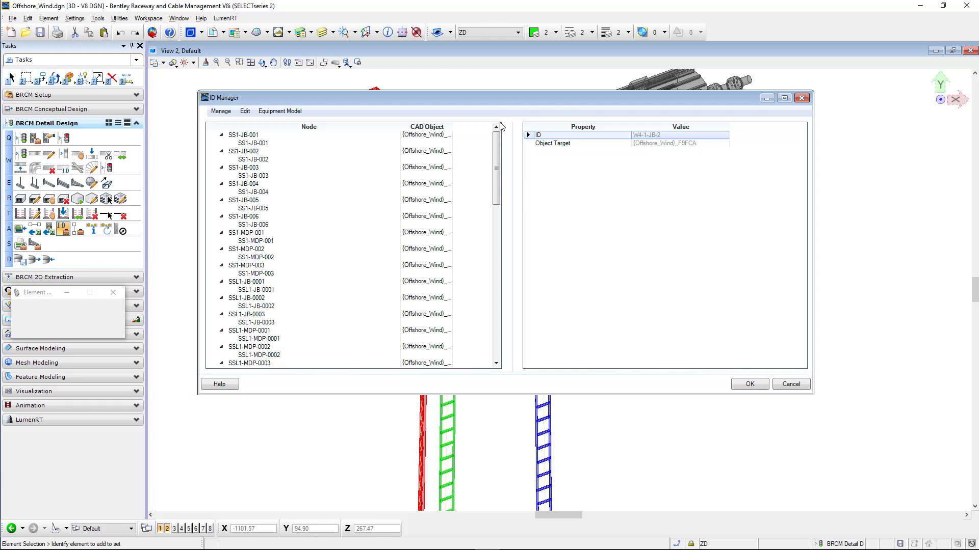
{"action": "left_click", "coordinate": [734, 384]}
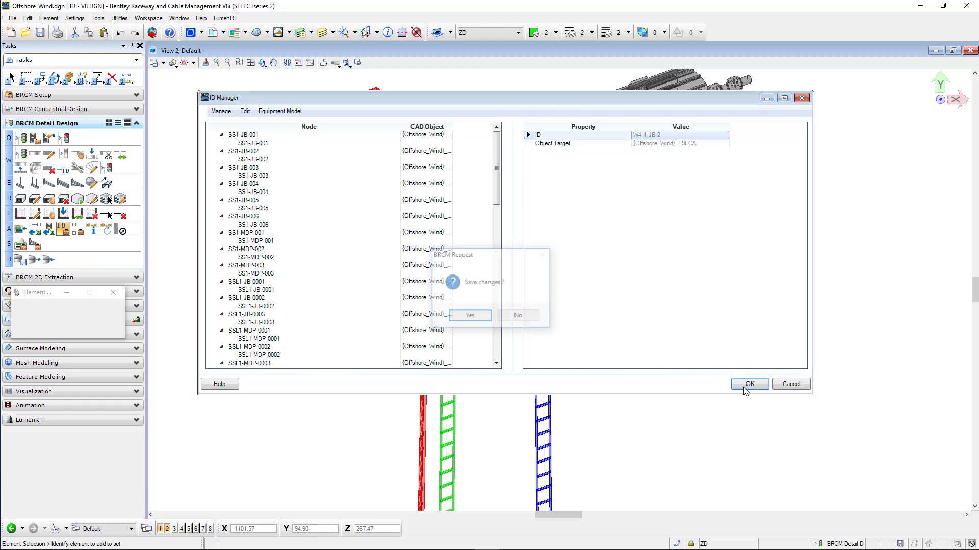
{"action": "left_click", "coordinate": [487, 319]}
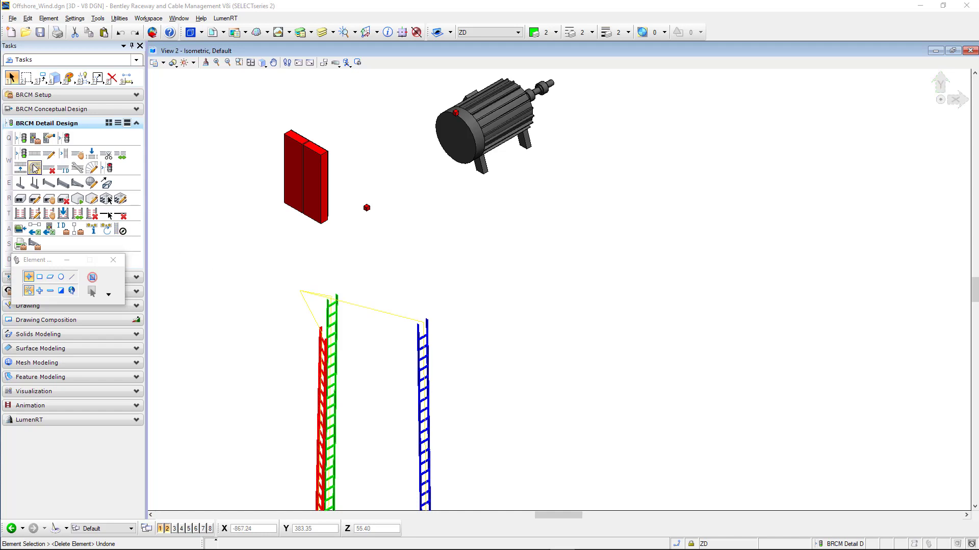
Step: Try a raceway configuration with the Cable Tray system and OBO Cable Tray DKS 60 catalog, look through its size variants, and cancel
{"action": "left_click", "coordinate": [108, 199]}
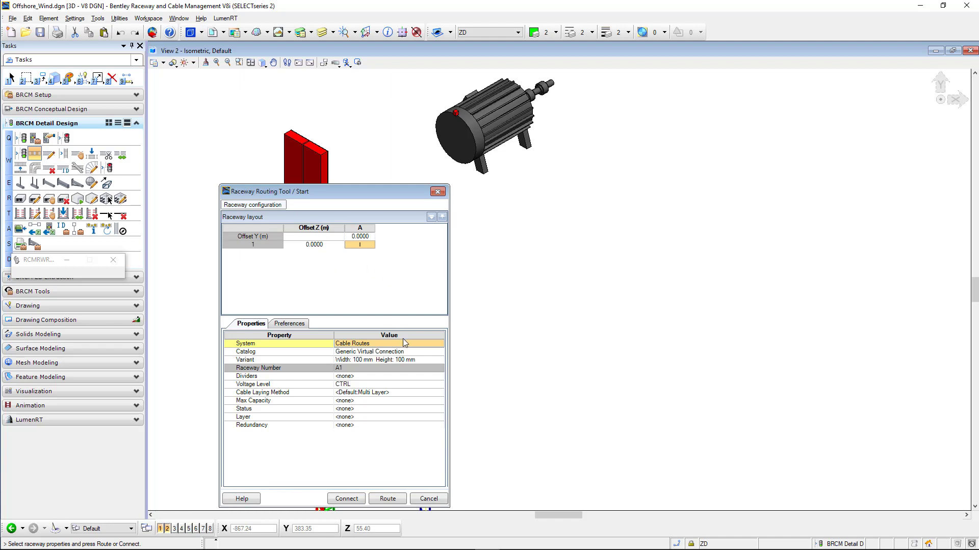
{"action": "left_click", "coordinate": [405, 346]}
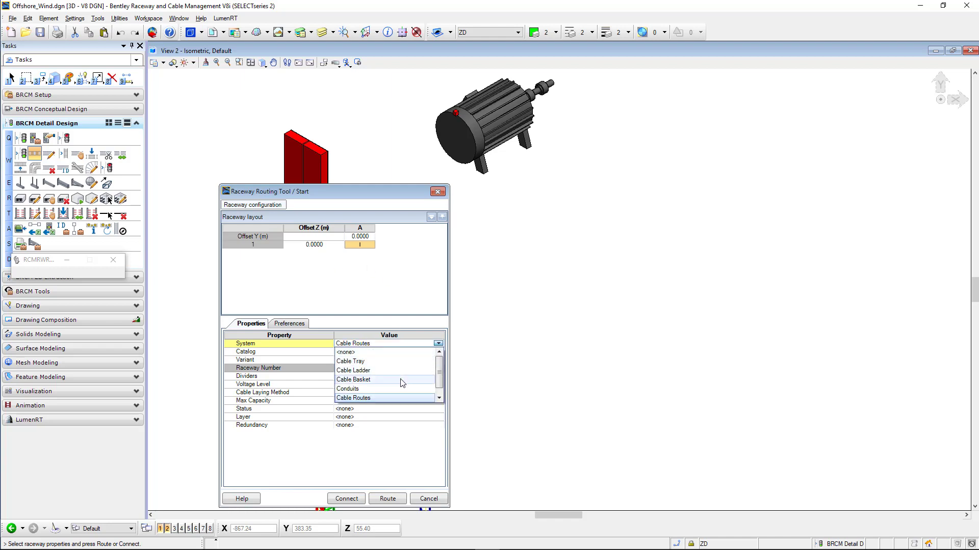
{"action": "left_click", "coordinate": [372, 363]}
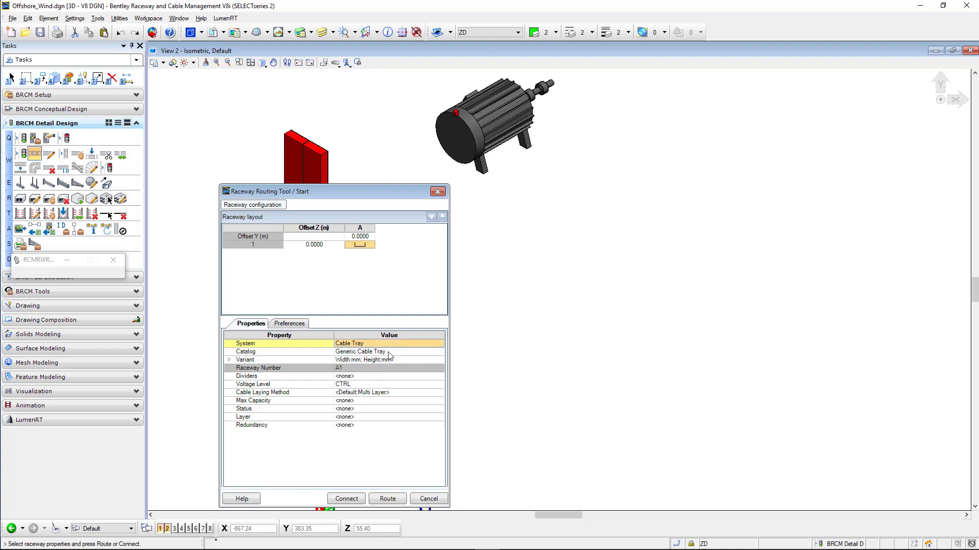
{"action": "left_click", "coordinate": [390, 353]}
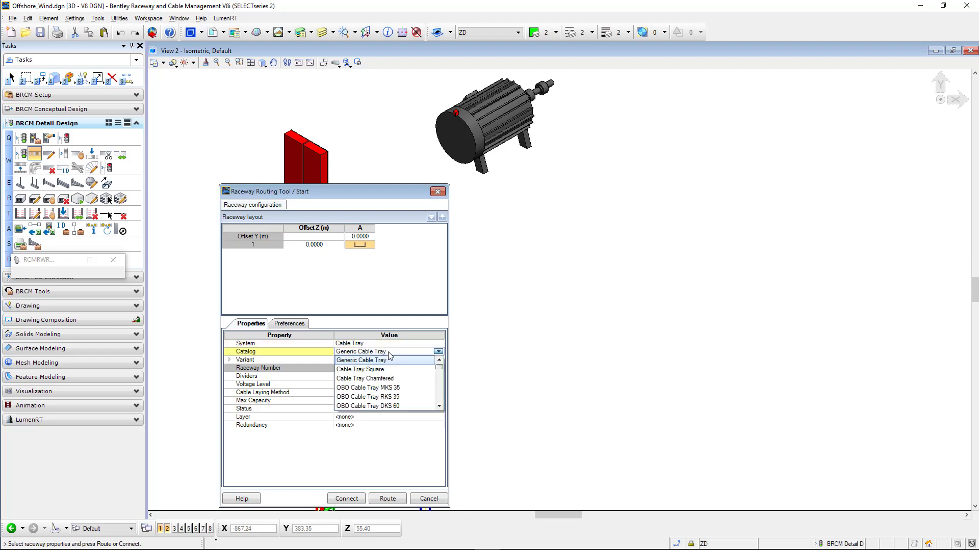
{"action": "left_click", "coordinate": [377, 406]}
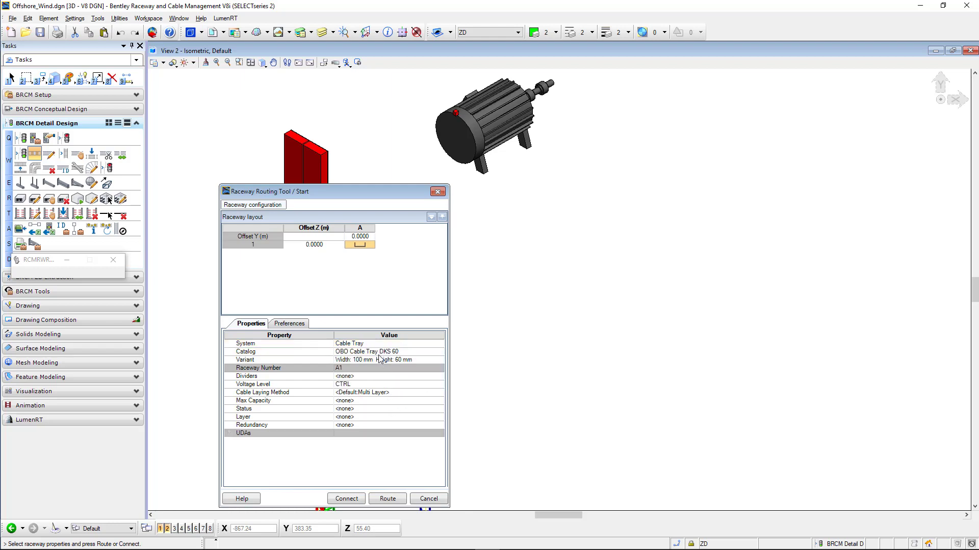
{"action": "left_click", "coordinate": [380, 359]}
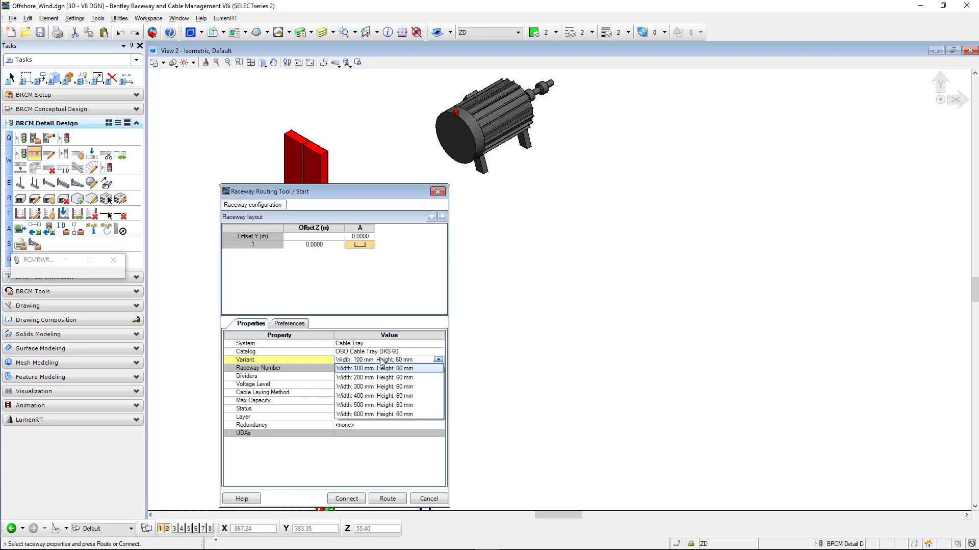
{"action": "left_click", "coordinate": [430, 499]}
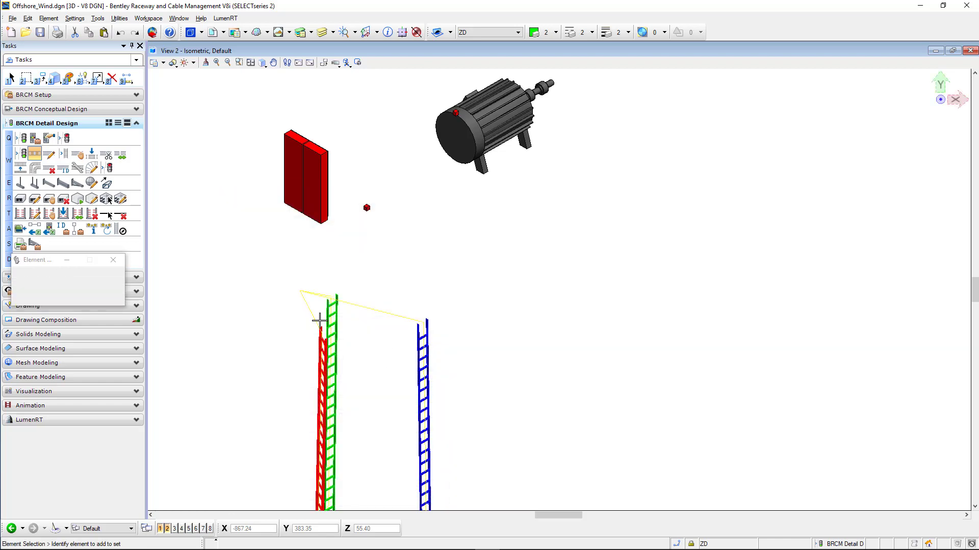
{"action": "scroll", "coordinate": [326, 306], "scroll_direction": "up", "scroll_amount": 5}
{"action": "scroll", "coordinate": [346, 382], "scroll_direction": "down", "scroll_amount": 5}
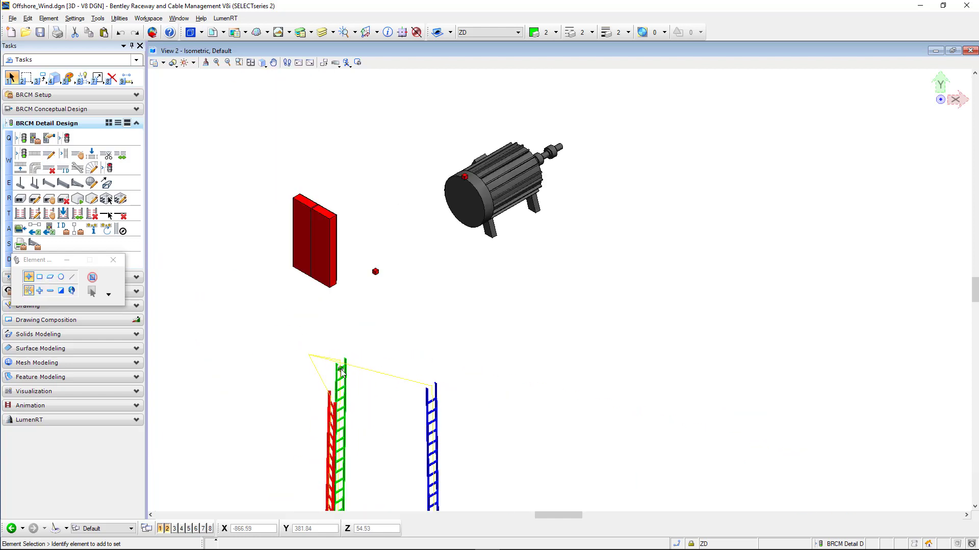
Step: Turn the hidden turbine levels back on in the view and set its display style to Transparent
{"action": "left_click", "coordinate": [326, 33]}
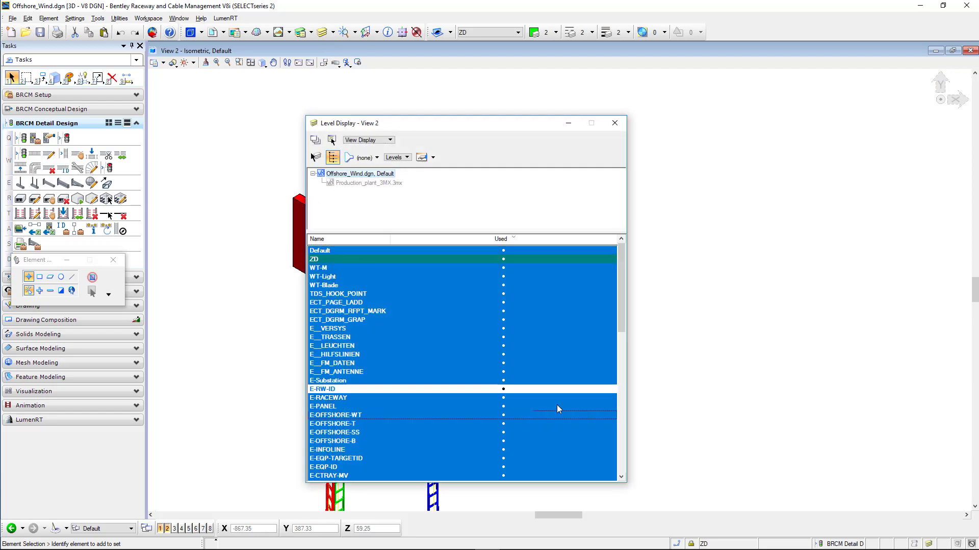
{"action": "left_click", "coordinate": [614, 123]}
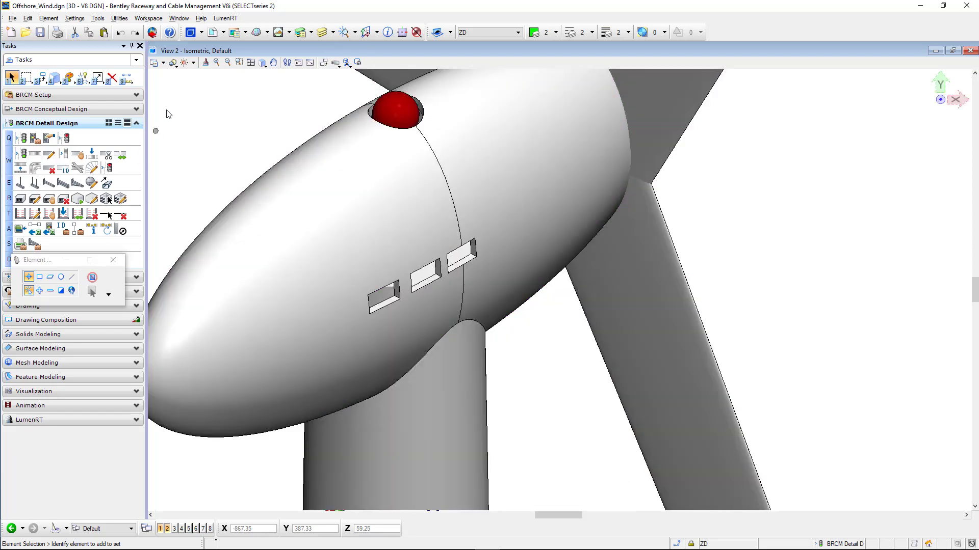
{"action": "left_click", "coordinate": [173, 62]}
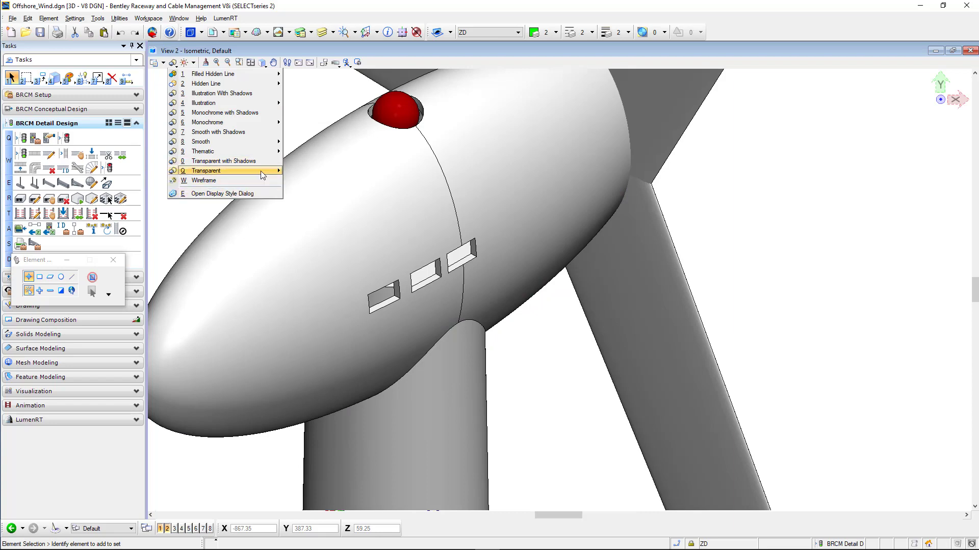
{"action": "mouse_move", "coordinate": [262, 174]}
{"action": "left_click", "coordinate": [301, 172]}
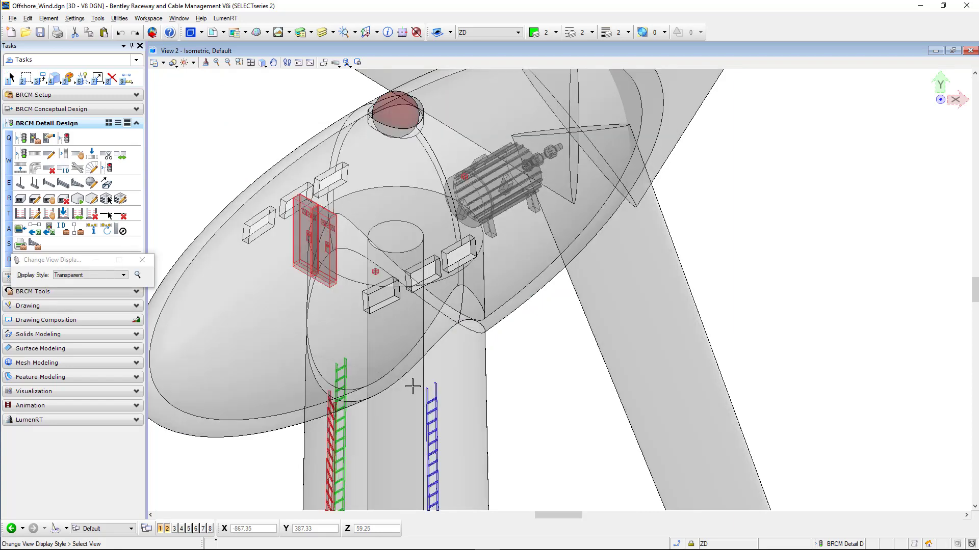
Step: Examine the cable trays around the transformers on the substation platform and the ladders running down its leg
{"action": "scroll", "coordinate": [413, 387], "scroll_direction": "down", "scroll_amount": 5}
{"action": "scroll", "coordinate": [586, 419], "scroll_direction": "down", "scroll_amount": 6}
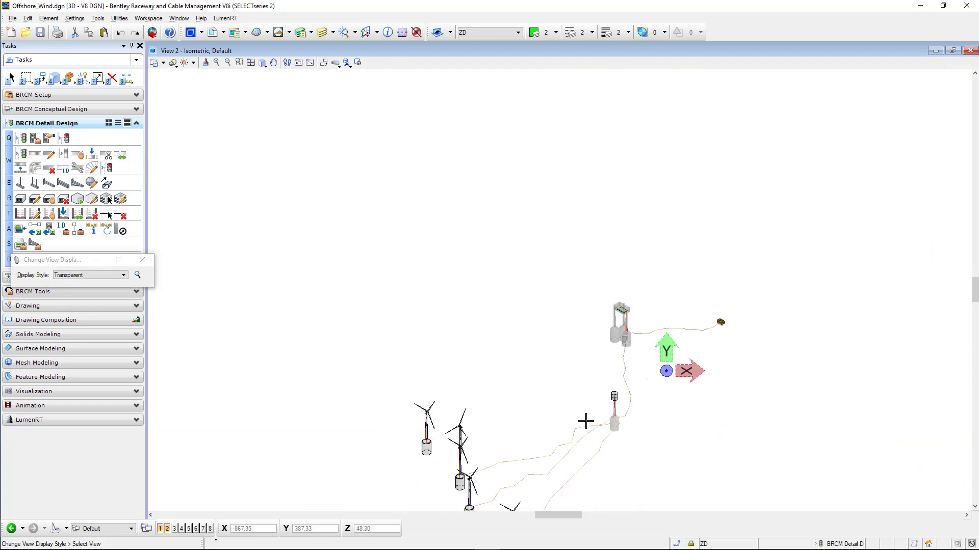
{"action": "scroll", "coordinate": [627, 313], "scroll_direction": "up", "scroll_amount": 8}
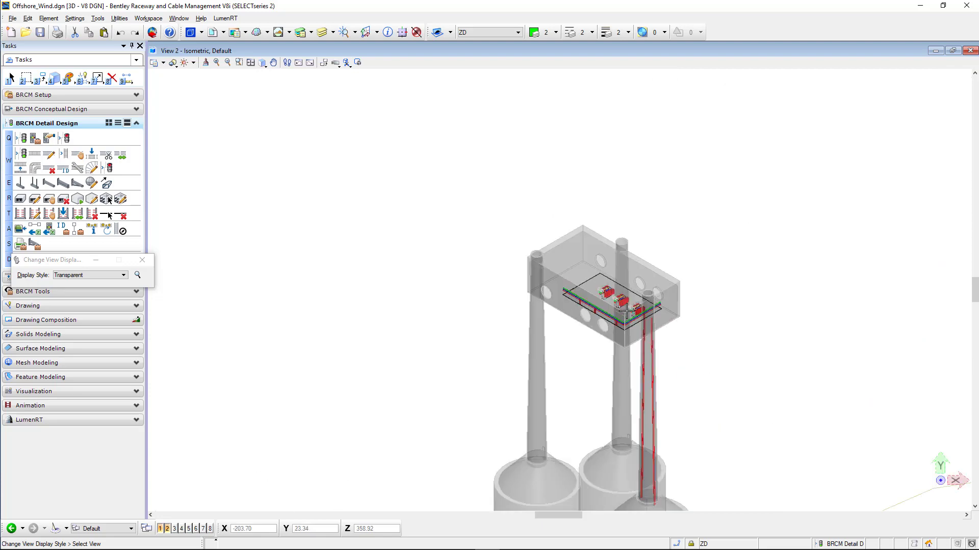
{"action": "left_click", "coordinate": [809, 321]}
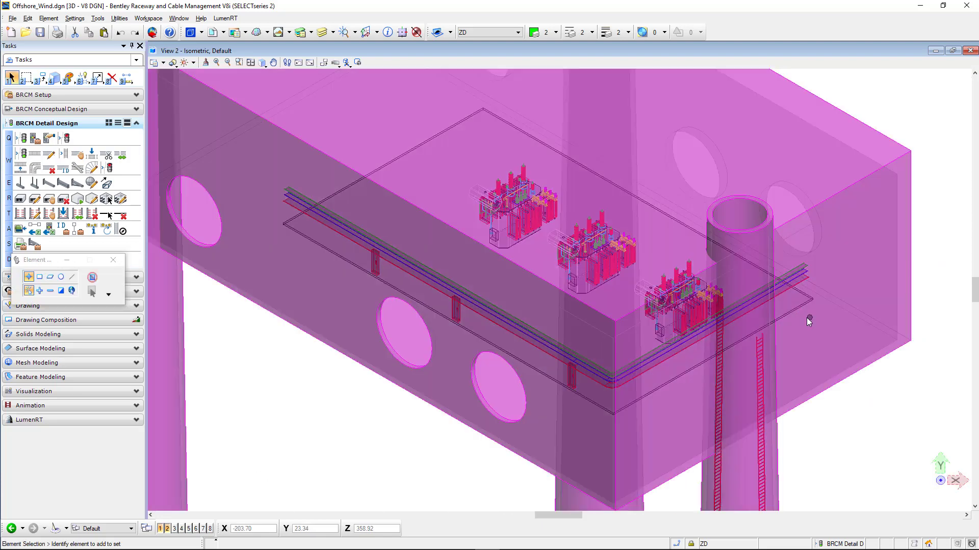
{"action": "scroll", "coordinate": [810, 286], "scroll_direction": "up", "scroll_amount": 2}
{"action": "scroll", "coordinate": [806, 301], "scroll_direction": "down", "scroll_amount": 2}
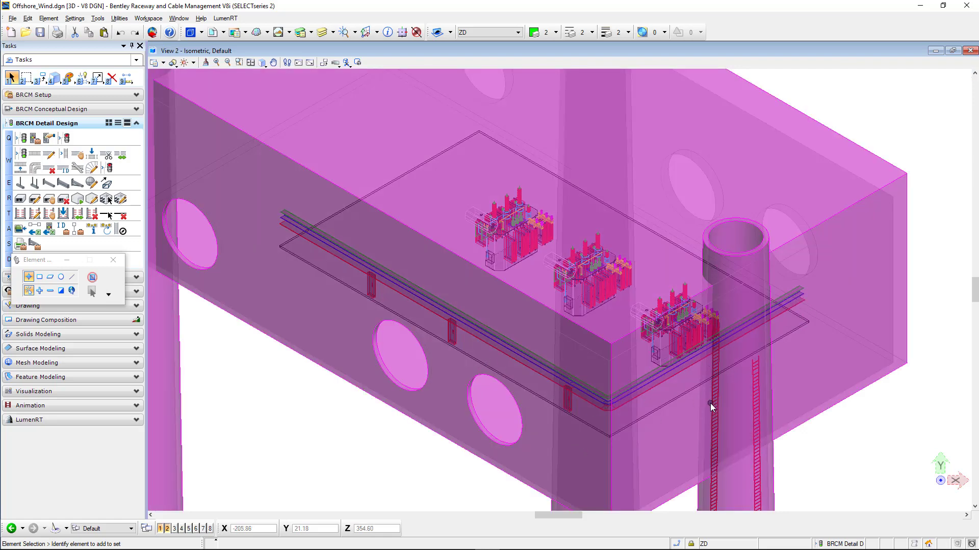
{"action": "mouse_move", "coordinate": [710, 402]}
{"action": "scroll", "coordinate": [318, 384], "scroll_direction": "down", "scroll_amount": 15}
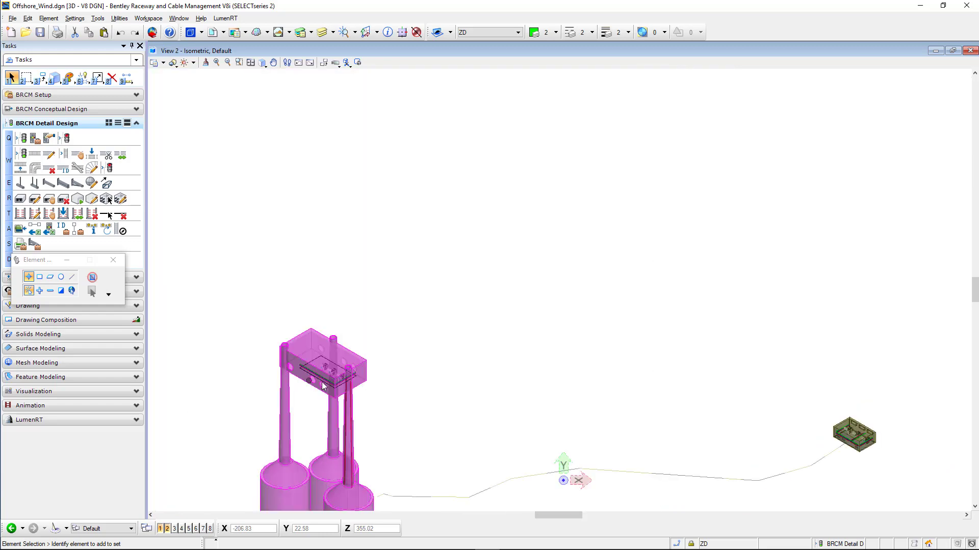
Step: Inspect the conduits in the turbine's foundation and the A1 and B1 conduit properties in the duct bank layout, and cancel without routing
{"action": "scroll", "coordinate": [257, 428], "scroll_direction": "up", "scroll_amount": 15}
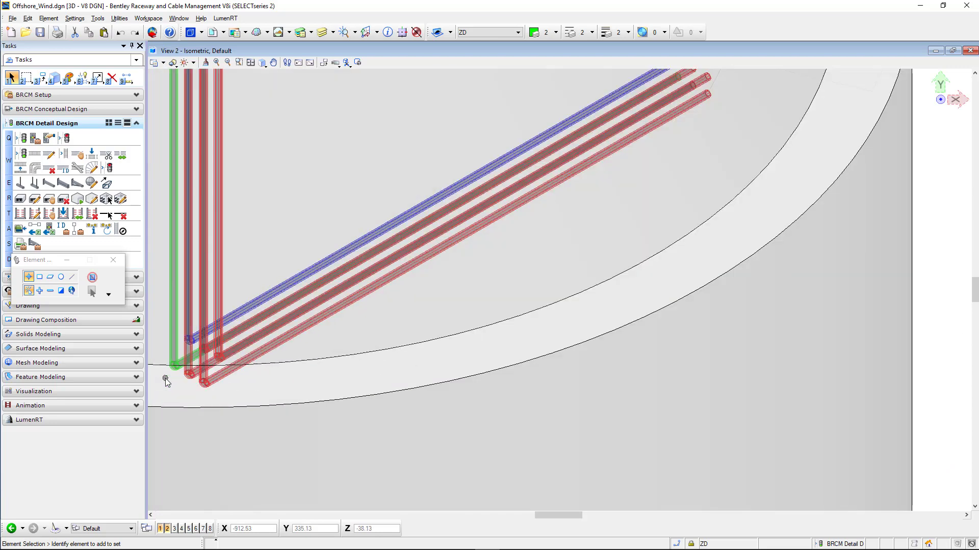
{"action": "left_click", "coordinate": [176, 376]}
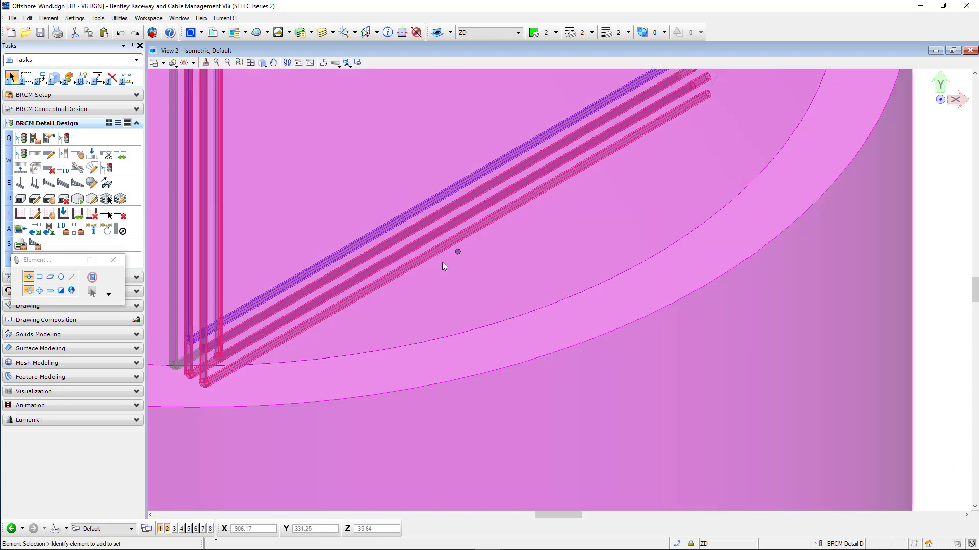
{"action": "scroll", "coordinate": [440, 261], "scroll_direction": "down", "scroll_amount": 2}
{"action": "key", "text": "Escape"}
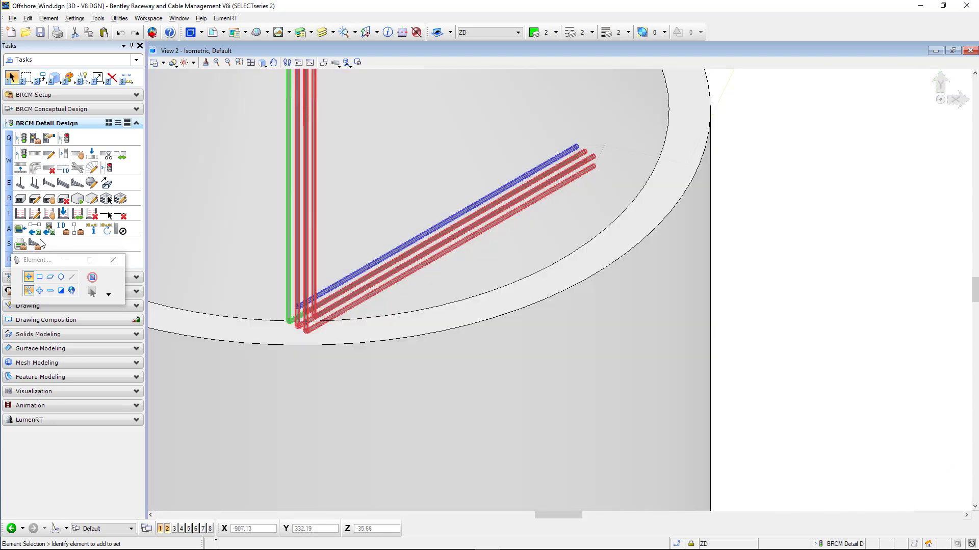
{"action": "left_click", "coordinate": [21, 199]}
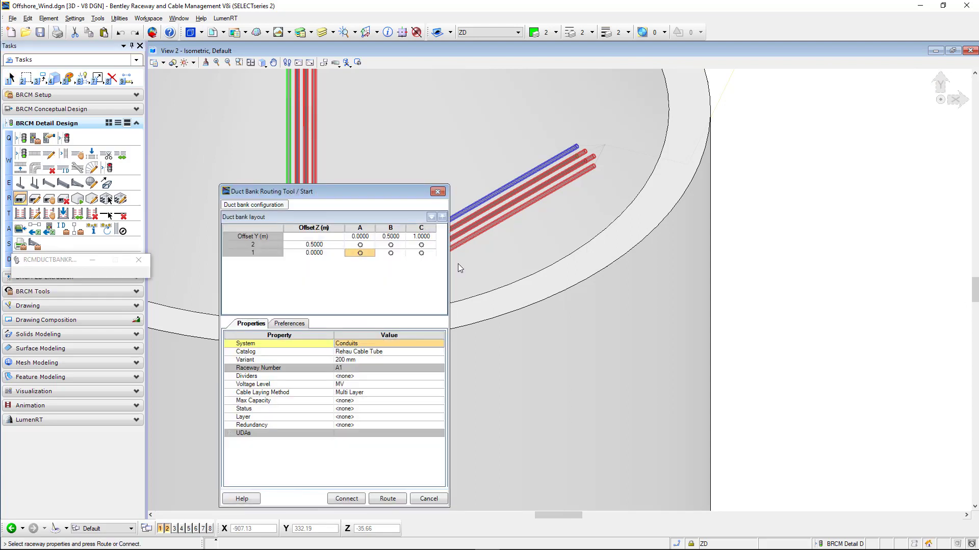
{"action": "left_click", "coordinate": [411, 255]}
{"action": "left_click", "coordinate": [400, 255]}
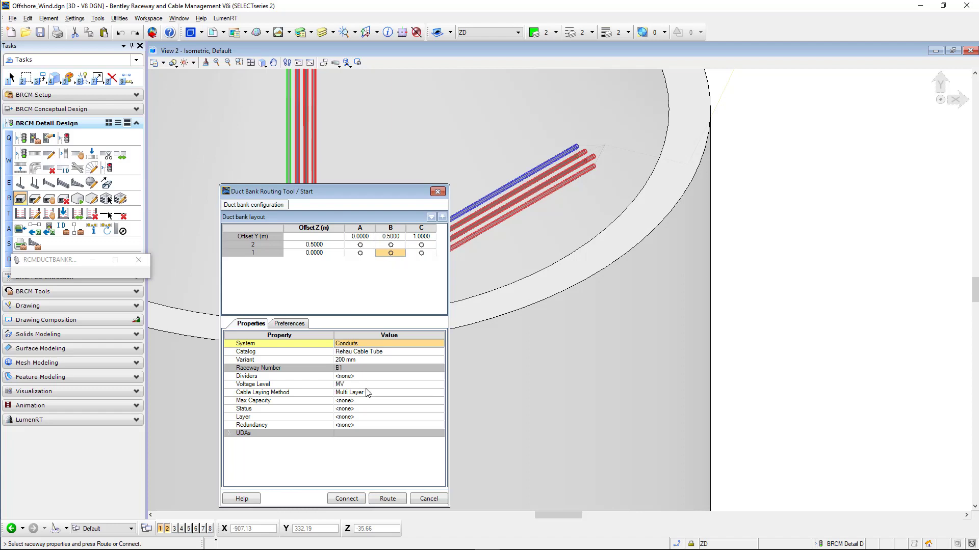
{"action": "left_click", "coordinate": [433, 500]}
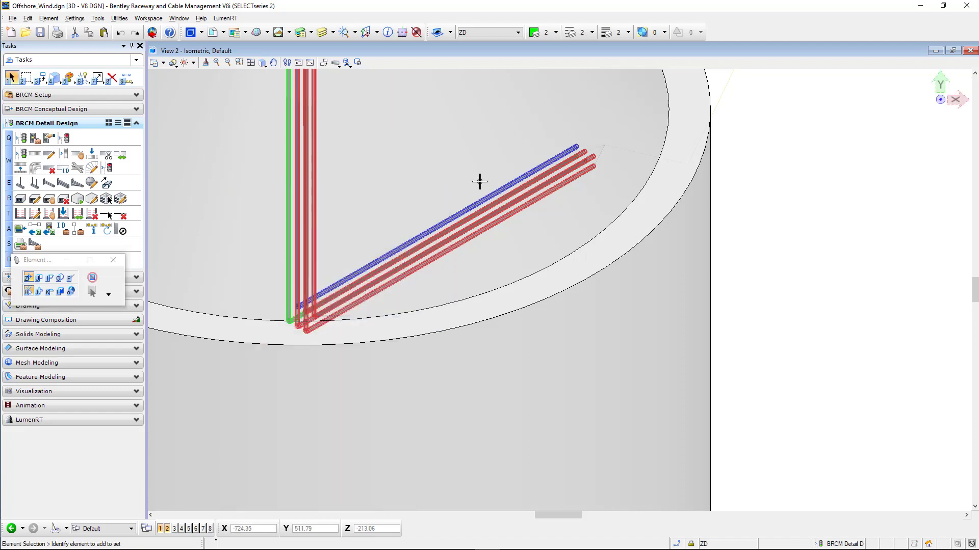
Step: Start a SmartLine at the free end of the yellow route line outside the turbine foundation and place its next vertex
{"action": "scroll", "coordinate": [626, 200], "scroll_direction": "down", "scroll_amount": 6}
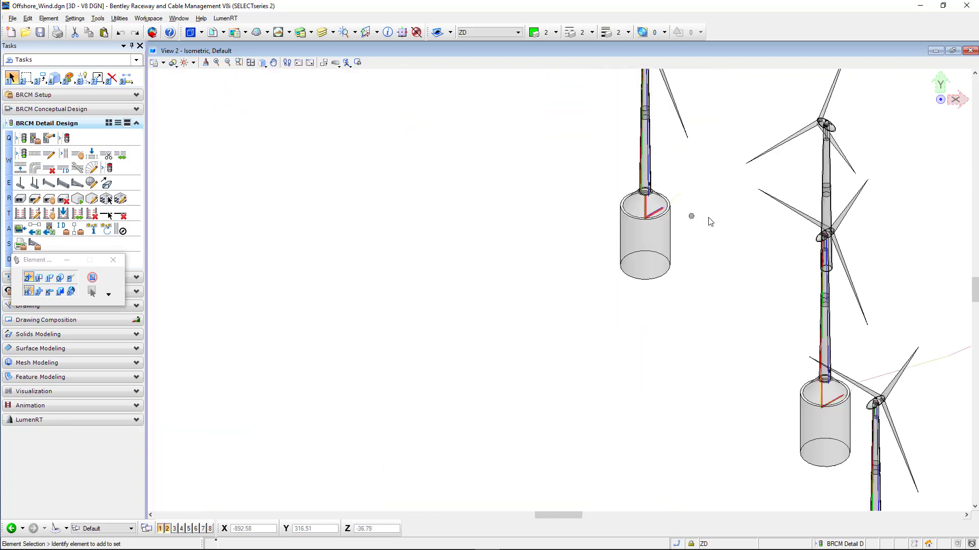
{"action": "middle_click_drag", "start_coordinate": [714, 223], "coordinate": [284, 276]}
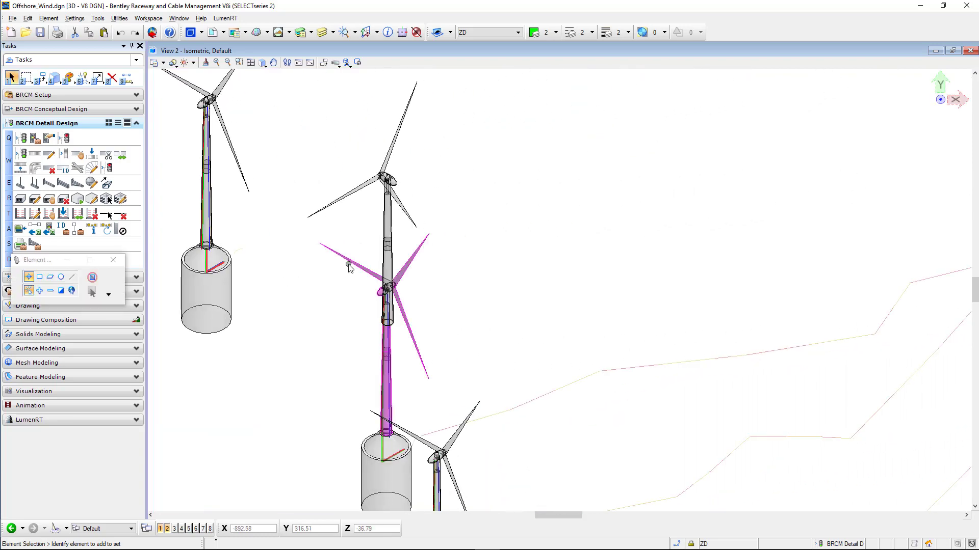
{"action": "scroll", "coordinate": [341, 269], "scroll_direction": "down", "scroll_amount": 3}
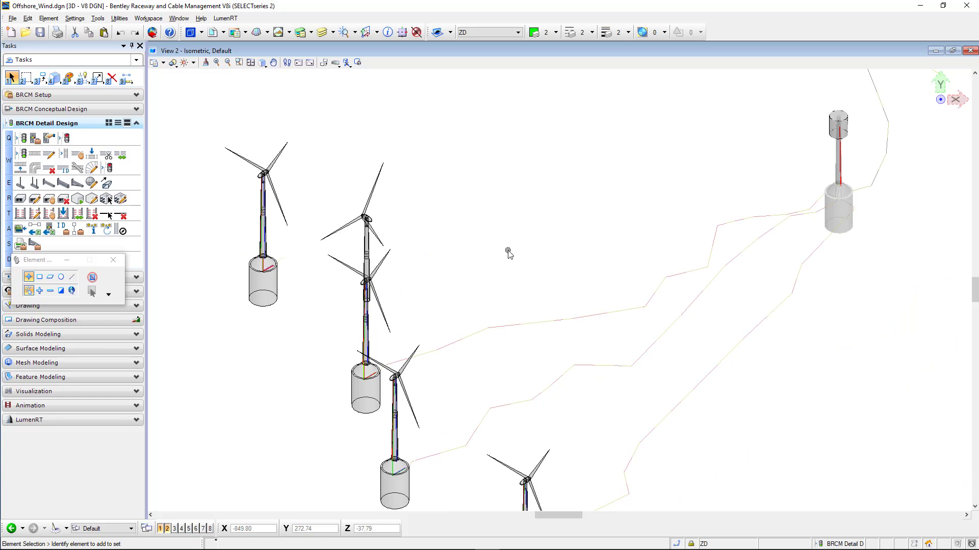
{"action": "middle_click_drag", "start_coordinate": [509, 253], "coordinate": [501, 287]}
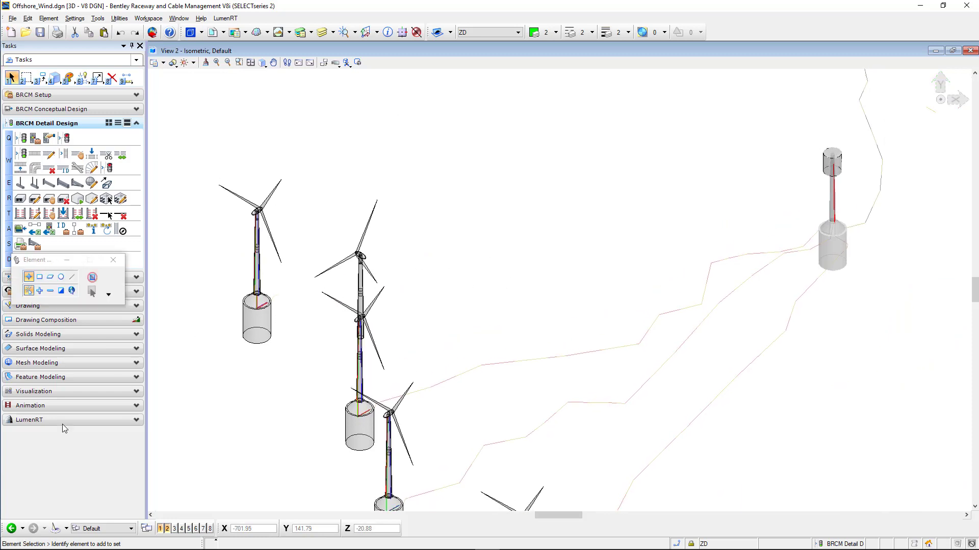
{"action": "left_click", "coordinate": [29, 306]}
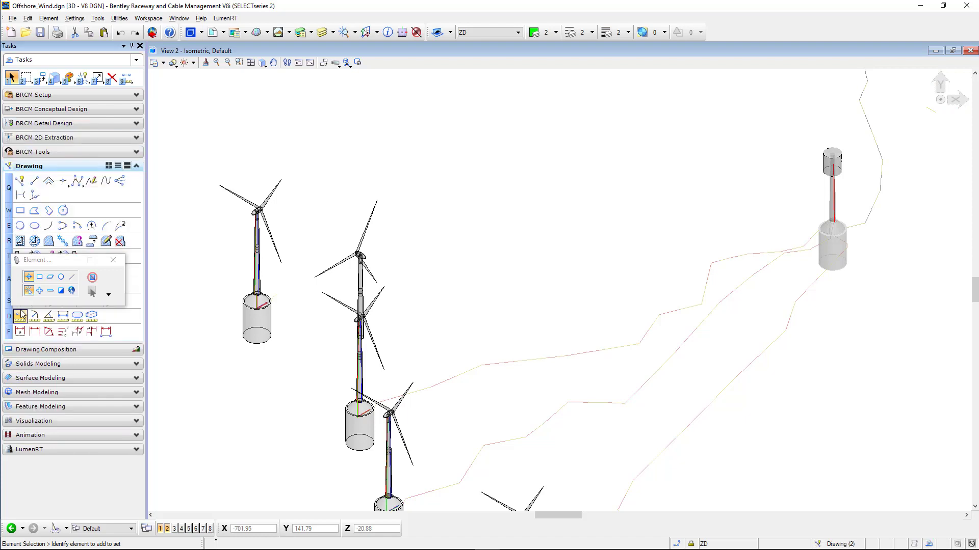
{"action": "left_click", "coordinate": [17, 182]}
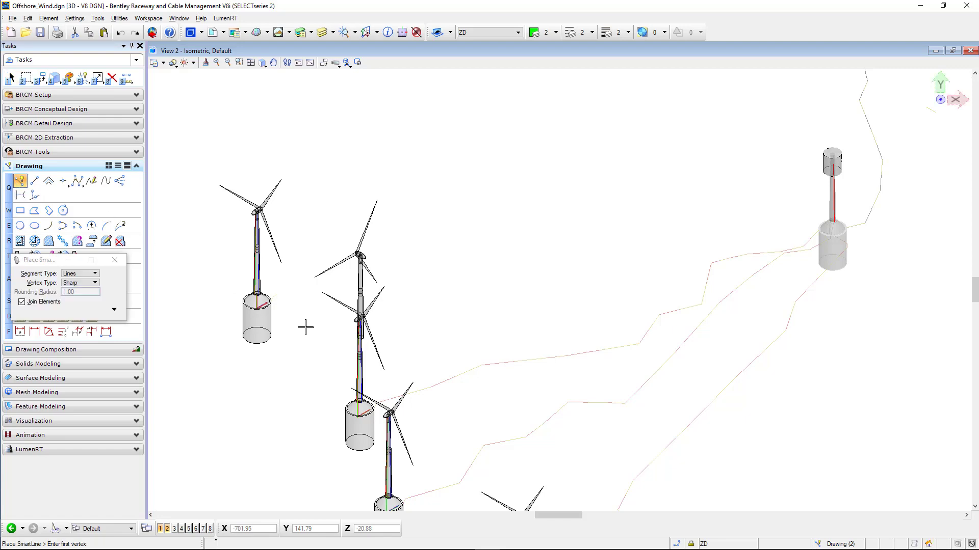
{"action": "scroll", "coordinate": [280, 297], "scroll_direction": "up", "scroll_amount": 5}
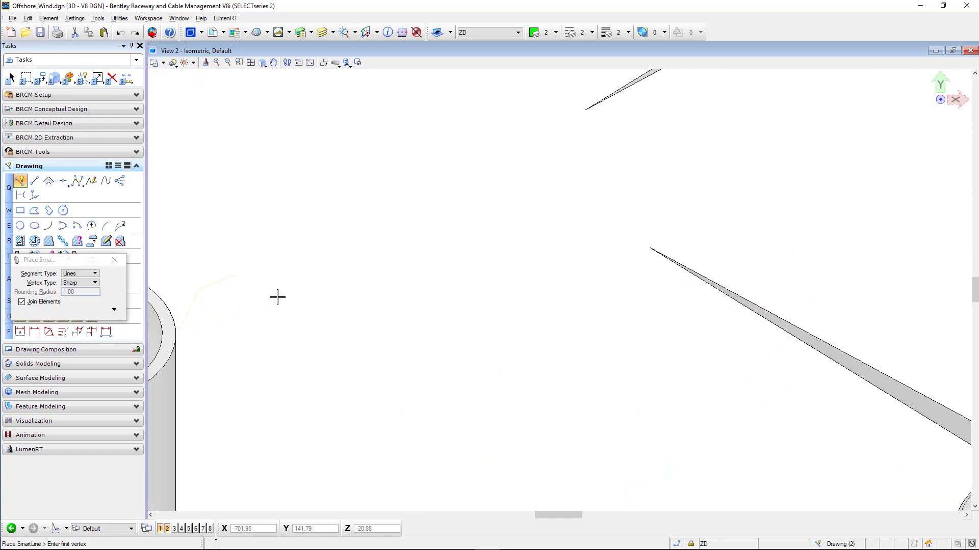
{"action": "left_click", "coordinate": [235, 275]}
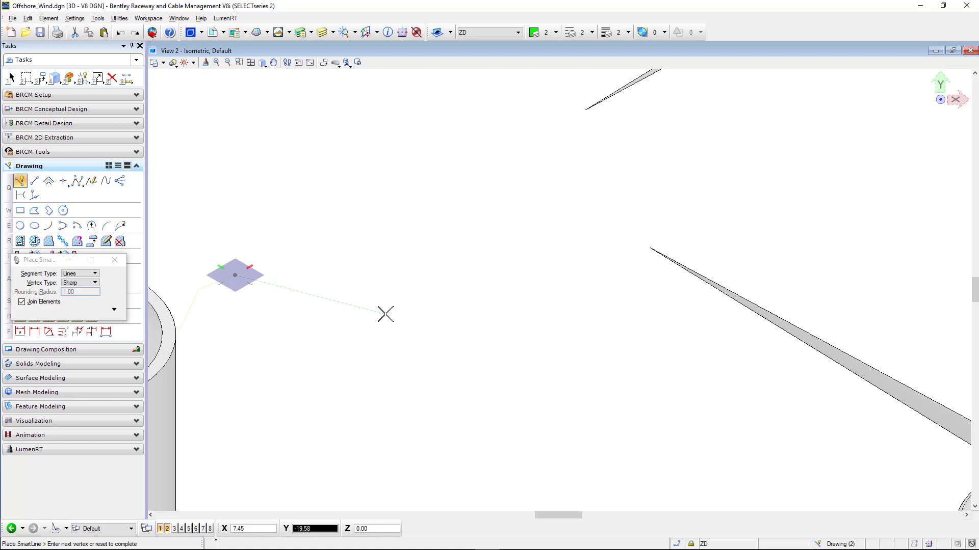
{"action": "left_click", "coordinate": [385, 314]}
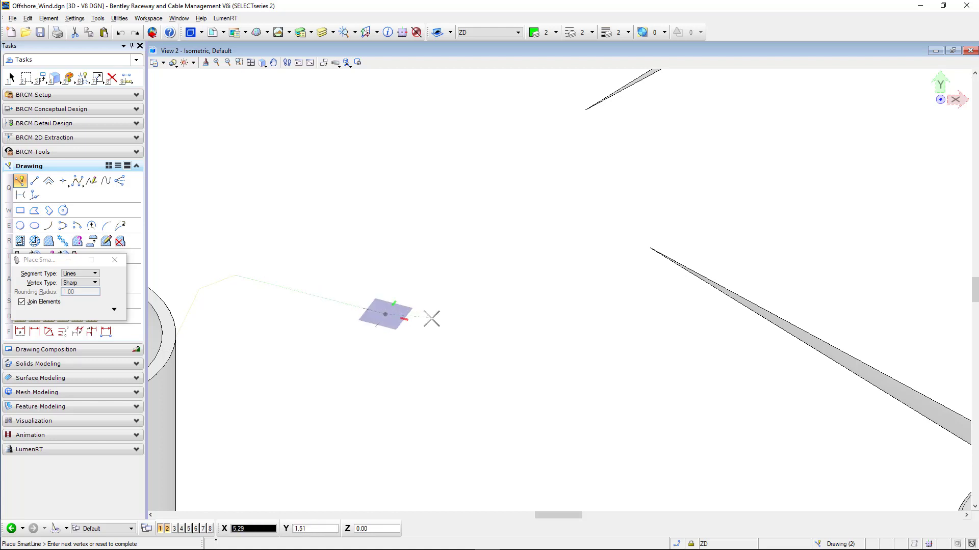
Step: Switch to the top view and extend the SmartLine by another vertex away from the turbine
{"action": "left_click", "coordinate": [263, 66]}
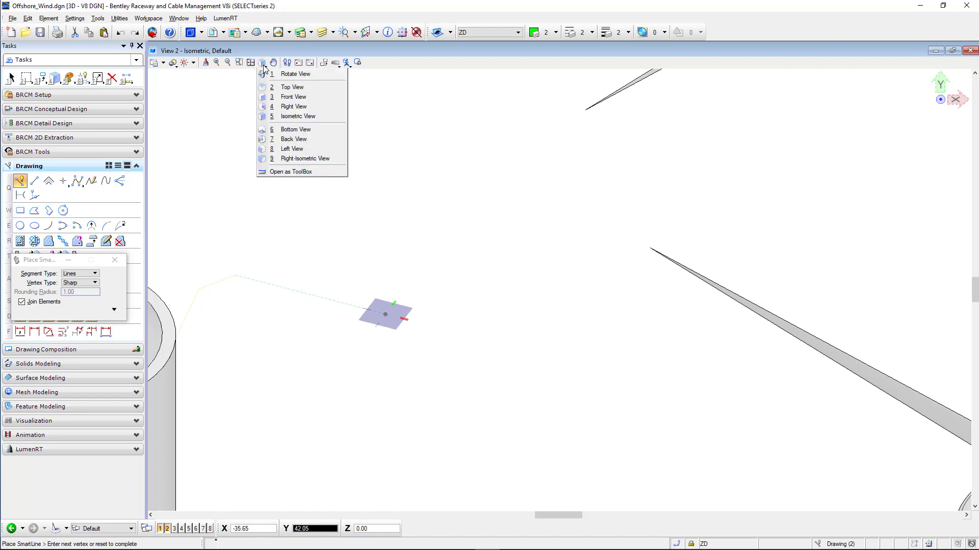
{"action": "left_click", "coordinate": [323, 89]}
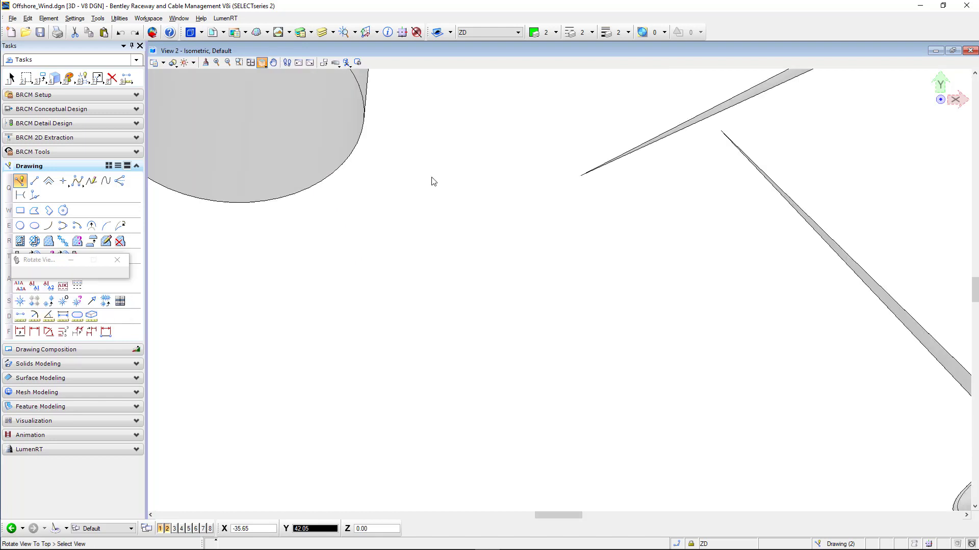
{"action": "scroll", "coordinate": [474, 265], "scroll_direction": "down", "scroll_amount": 5}
{"action": "scroll", "coordinate": [389, 258], "scroll_direction": "up", "scroll_amount": 7}
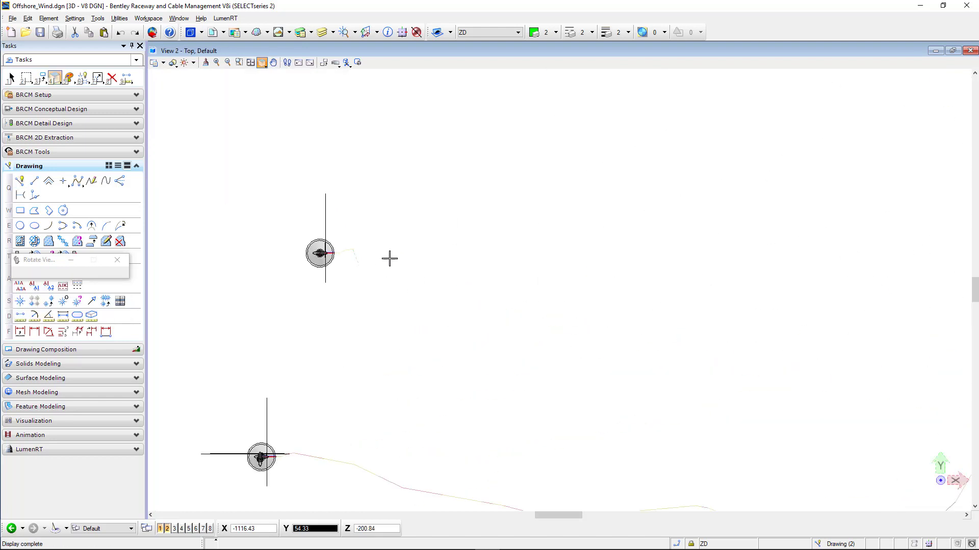
{"action": "scroll", "coordinate": [371, 259], "scroll_direction": "up", "scroll_amount": 3}
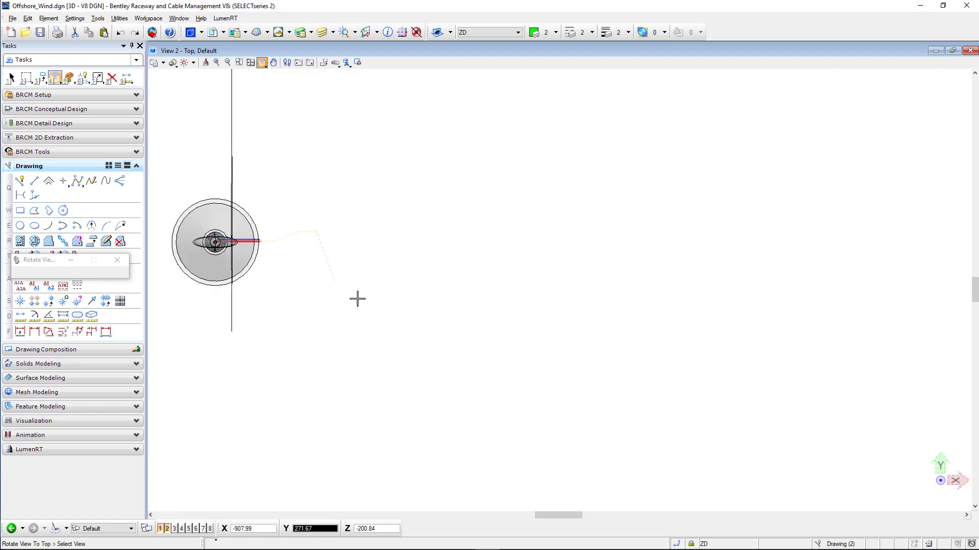
{"action": "key", "text": "q"}
{"action": "left_click", "coordinate": [413, 306]}
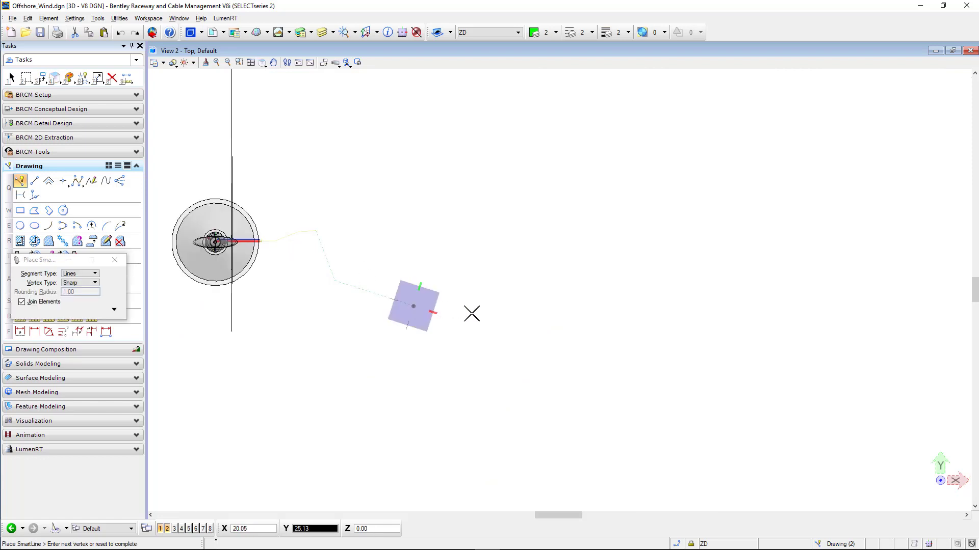
Step: Continue the SmartLine away from the turbine with three vertices, using Z offsets of -10, 5 and -5
{"action": "left_click", "coordinate": [391, 532]}
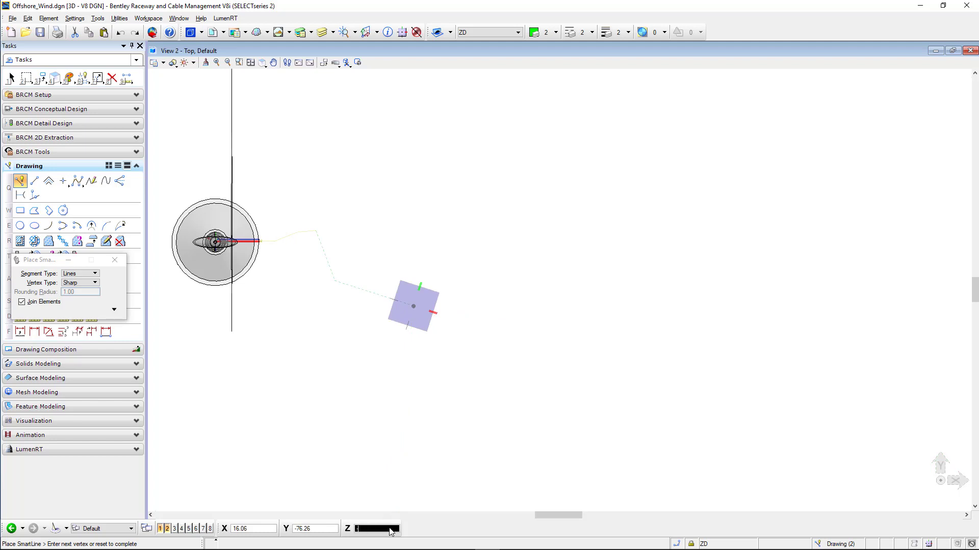
{"action": "type", "text": "-10"}
{"action": "left_click", "coordinate": [488, 343]}
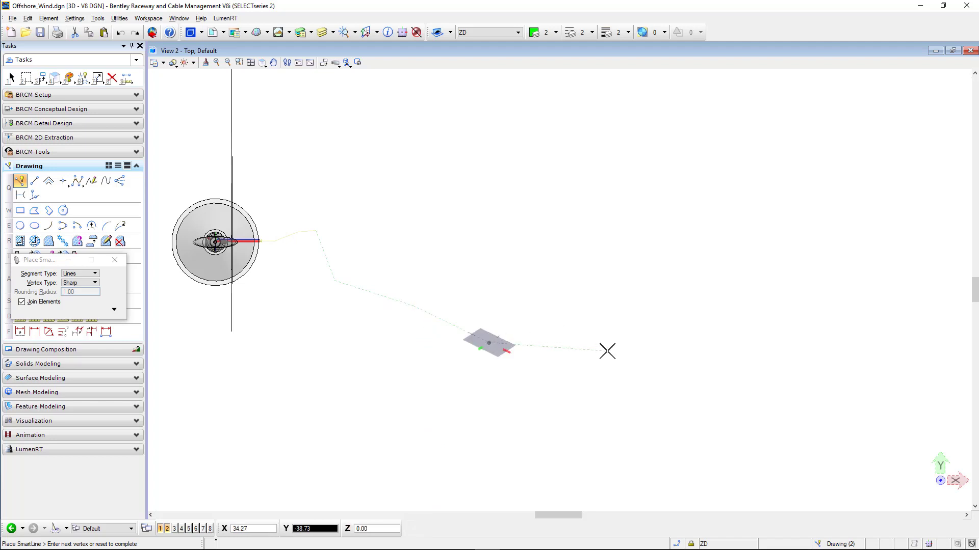
{"action": "key", "text": "Tab"}
{"action": "type", "text": "5"}
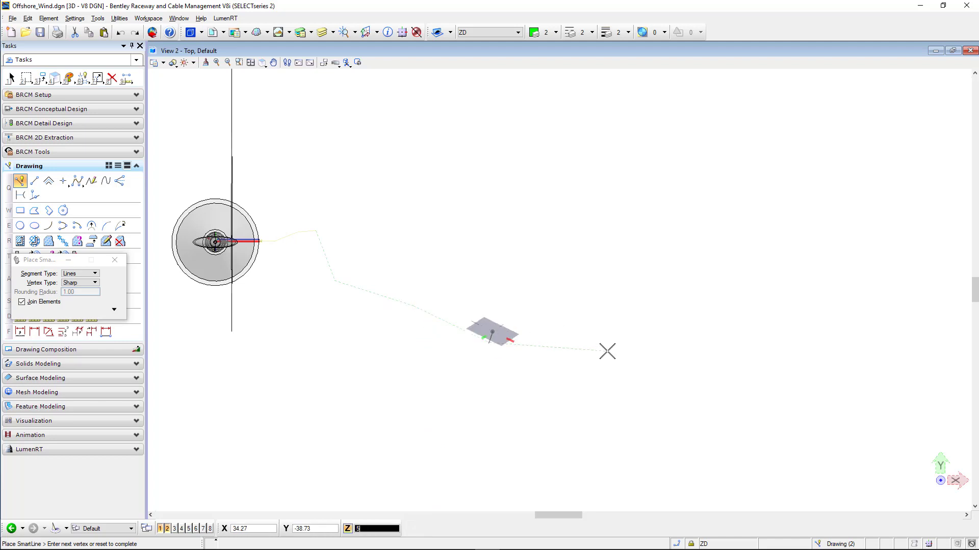
{"action": "left_click", "coordinate": [607, 351]}
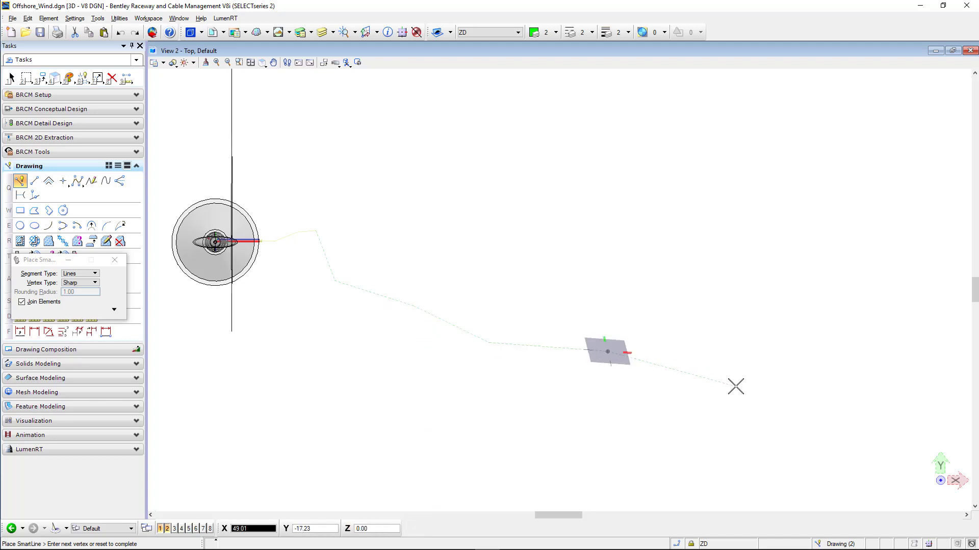
{"action": "key", "text": "Tab"}
{"action": "key", "text": "Tab"}
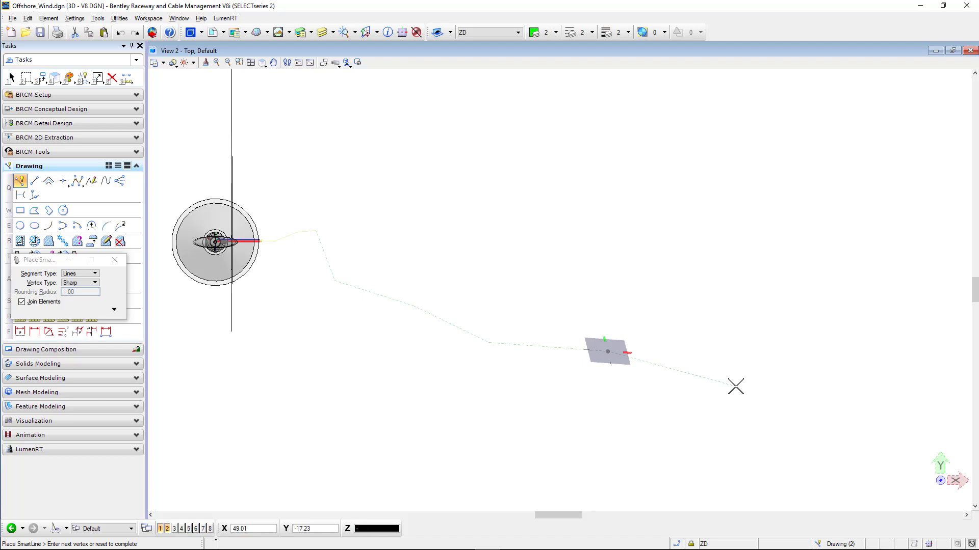
{"action": "type", "text": "-5"}
{"action": "left_click", "coordinate": [735, 387]}
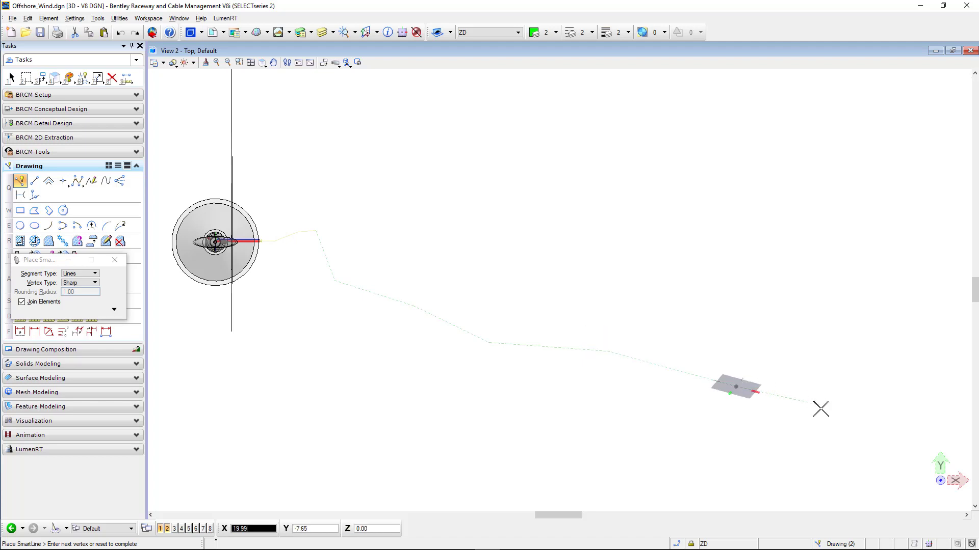
Step: Extend the SmartLine with further vertices toward the platform where the other three turbine routes meet
{"action": "scroll", "coordinate": [489, 313], "scroll_direction": "down", "scroll_amount": 3}
{"action": "scroll", "coordinate": [508, 330], "scroll_direction": "down", "scroll_amount": 4}
{"action": "scroll", "coordinate": [508, 331], "scroll_direction": "down", "scroll_amount": 2}
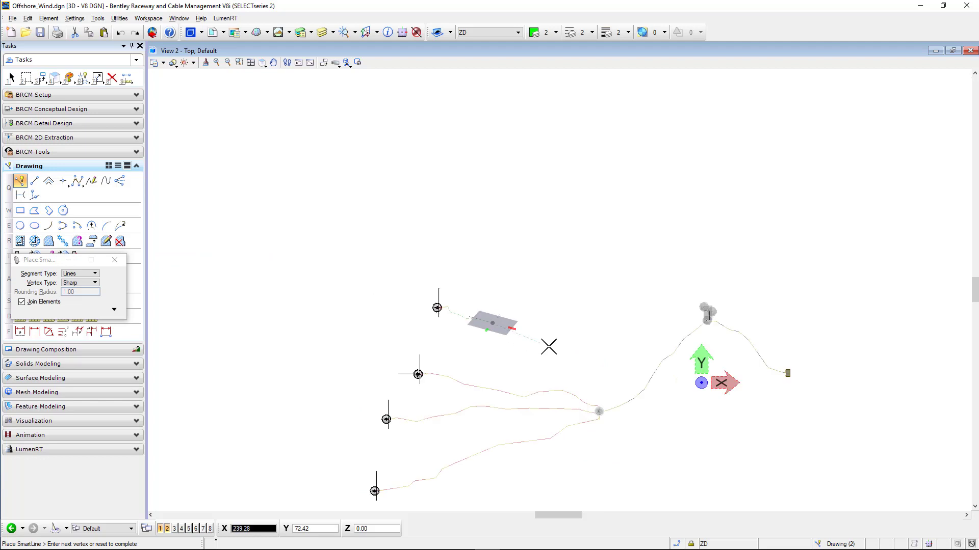
{"action": "middle_click_drag", "start_coordinate": [549, 345], "coordinate": [428, 255]}
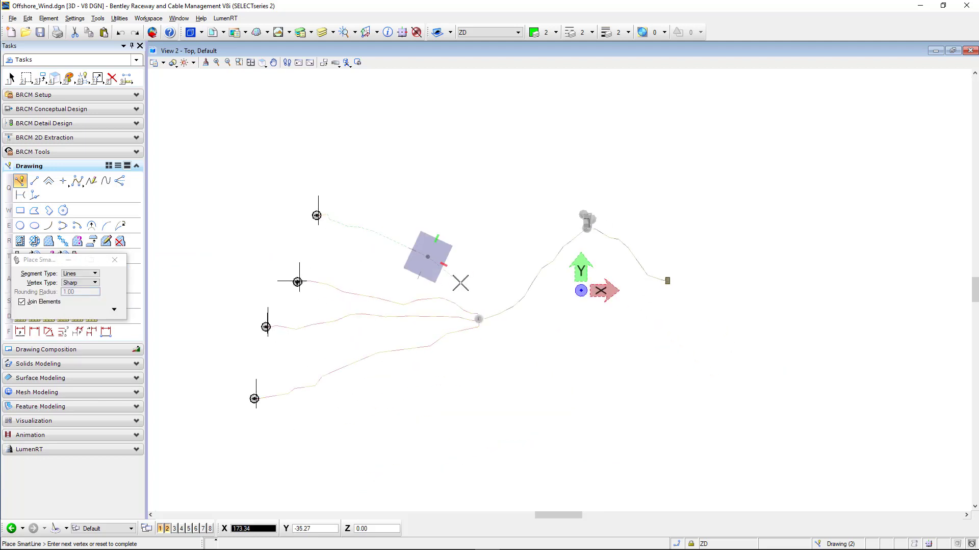
{"action": "scroll", "coordinate": [480, 320], "scroll_direction": "up", "scroll_amount": 8}
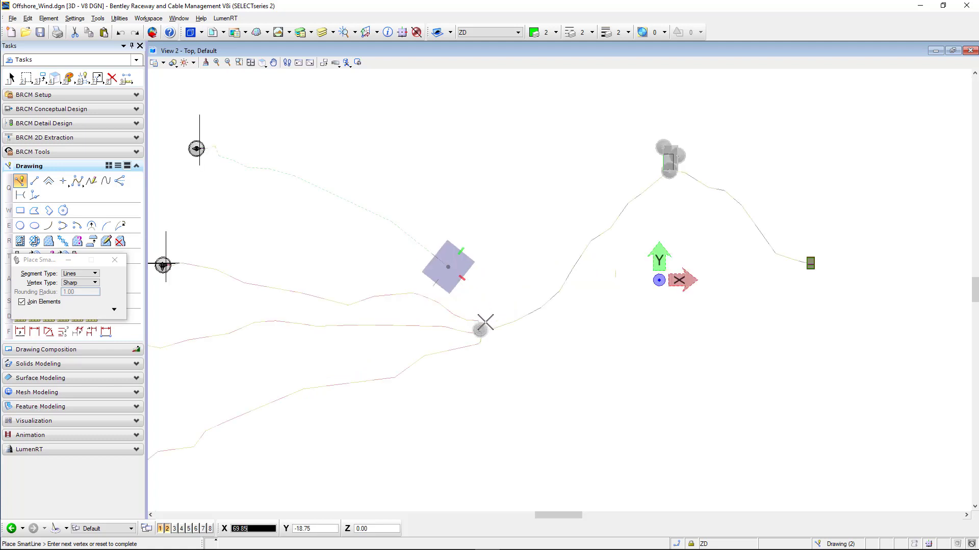
{"action": "scroll", "coordinate": [467, 350], "scroll_direction": "up", "scroll_amount": 4}
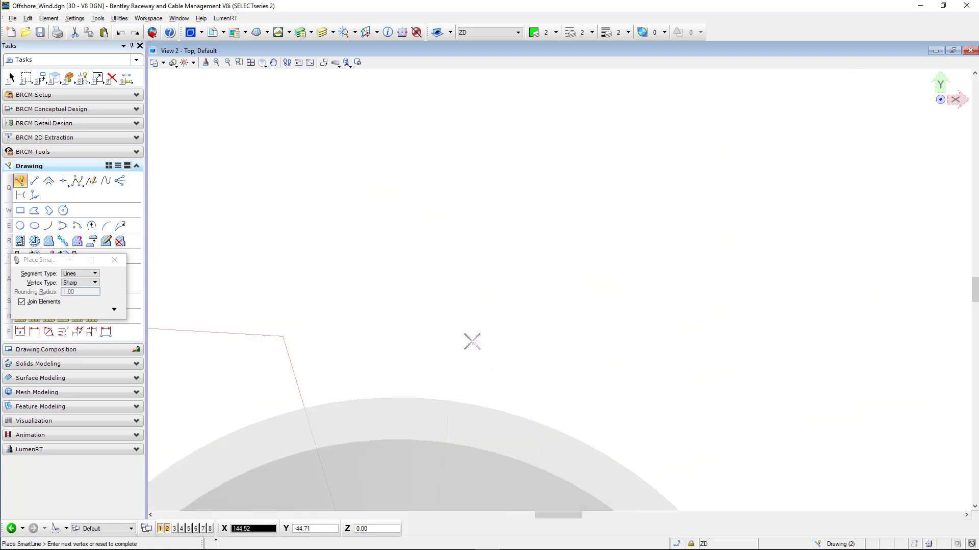
Step: Switch to wireframe display and finish the SmartLine at the free end of the yellow route line in the platform foundation
{"action": "scroll", "coordinate": [472, 353], "scroll_direction": "down", "scroll_amount": 1}
{"action": "middle_click_drag", "start_coordinate": [494, 370], "coordinate": [459, 130]}
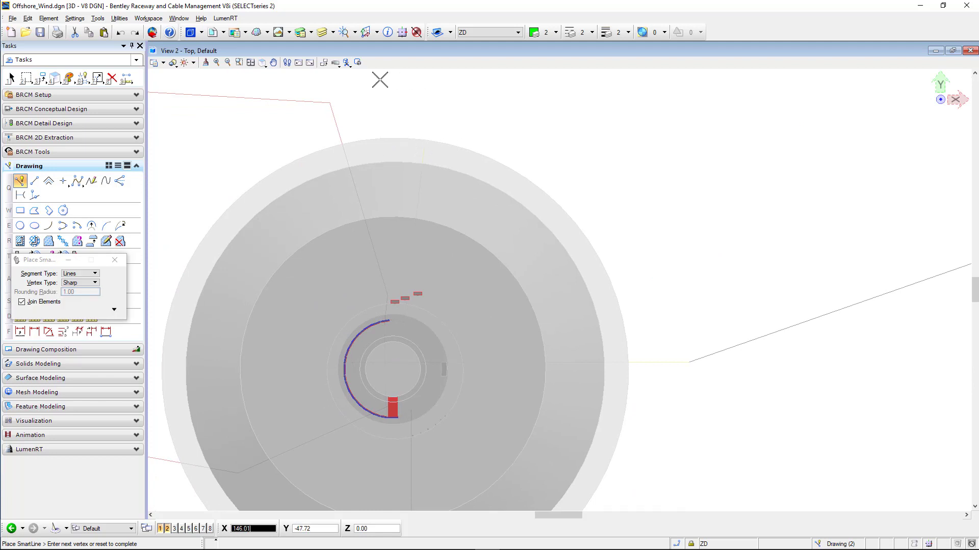
{"action": "left_click", "coordinate": [173, 62]}
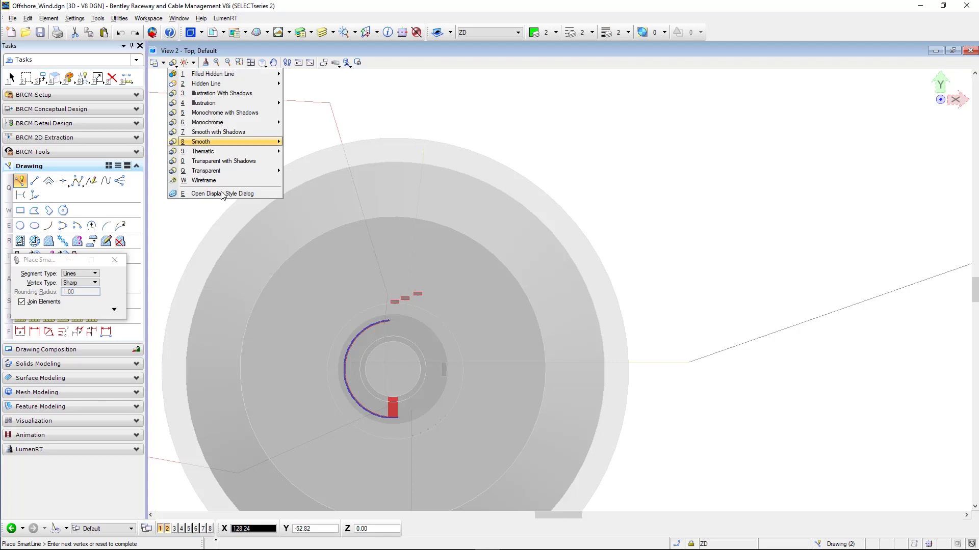
{"action": "left_click", "coordinate": [210, 180]}
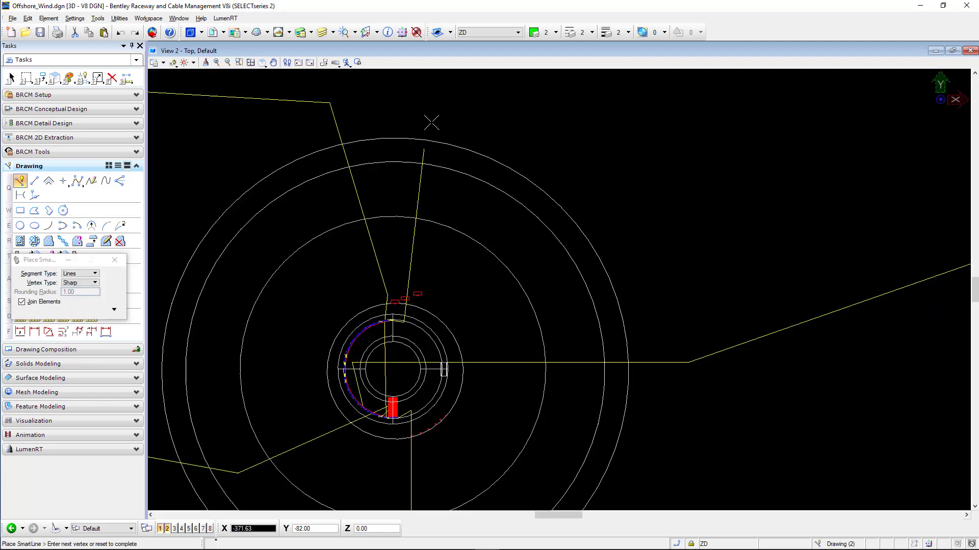
{"action": "left_click", "coordinate": [424, 149]}
{"action": "right_click", "coordinate": [489, 125]}
{"action": "key", "text": "Escape"}
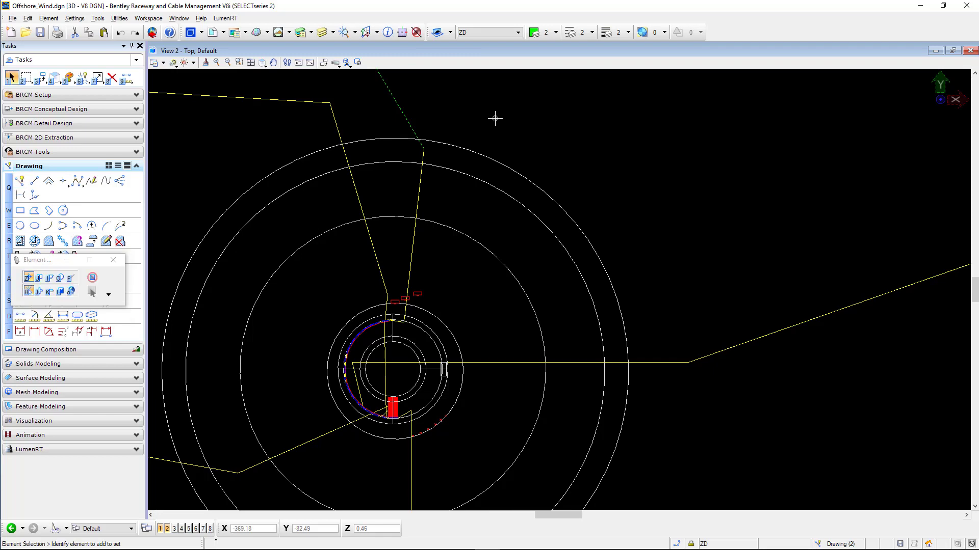
Step: In a rotated 3D view, move the new SmartLine's low vertex nearest the platform to straighten its final stretch
{"action": "left_click", "coordinate": [262, 63]}
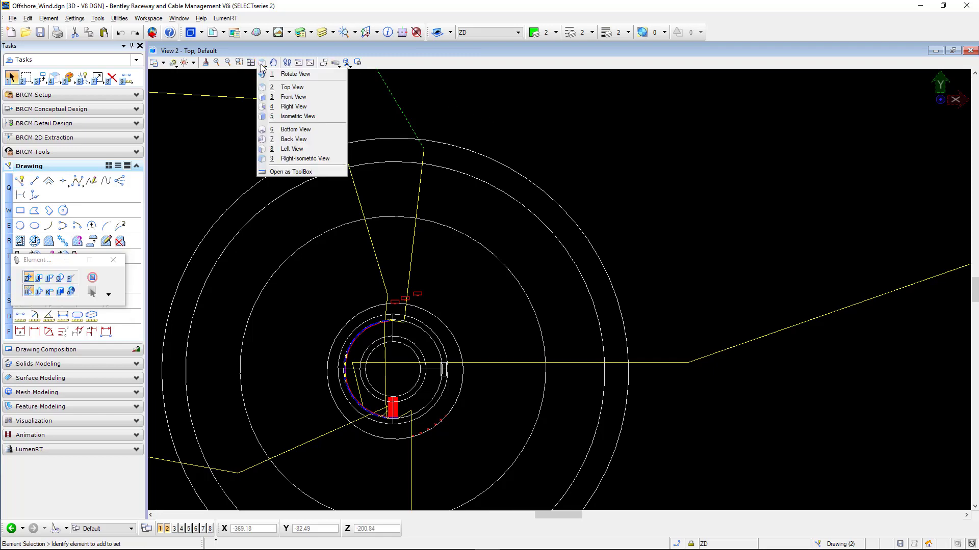
{"action": "left_click", "coordinate": [296, 116]}
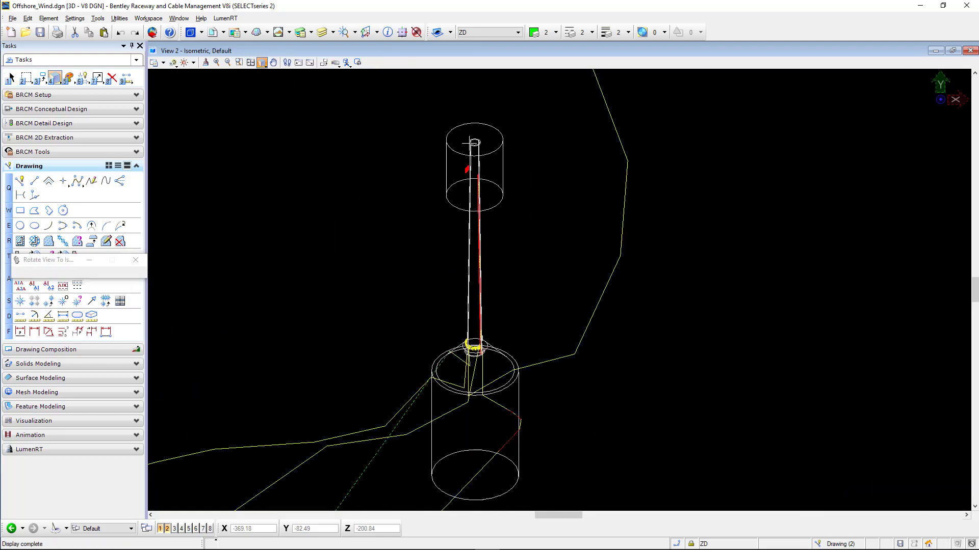
{"action": "scroll", "coordinate": [464, 150], "scroll_direction": "down", "scroll_amount": 5}
{"action": "scroll", "coordinate": [456, 163], "scroll_direction": "up", "scroll_amount": 6}
{"action": "right_click", "coordinate": [414, 184]}
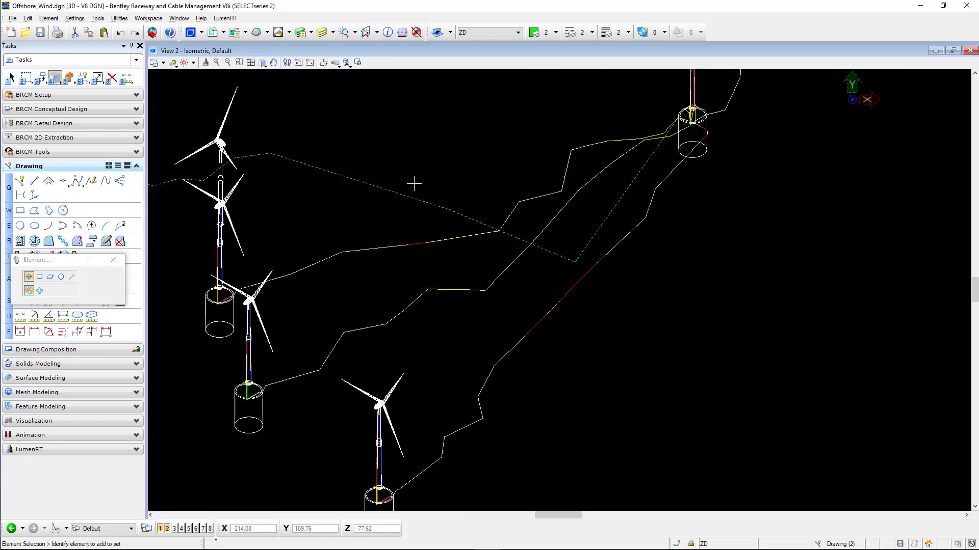
{"action": "left_click", "coordinate": [262, 62]}
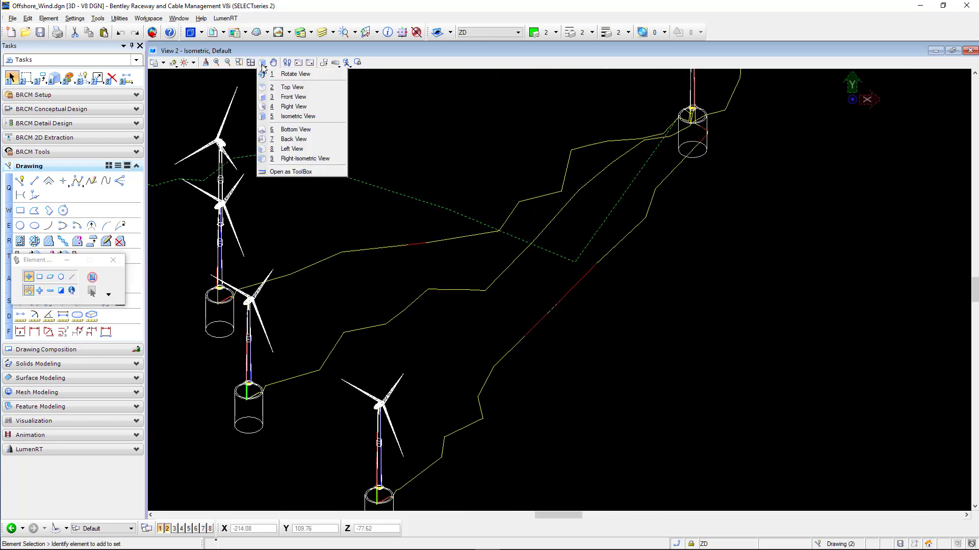
{"action": "left_click", "coordinate": [283, 74]}
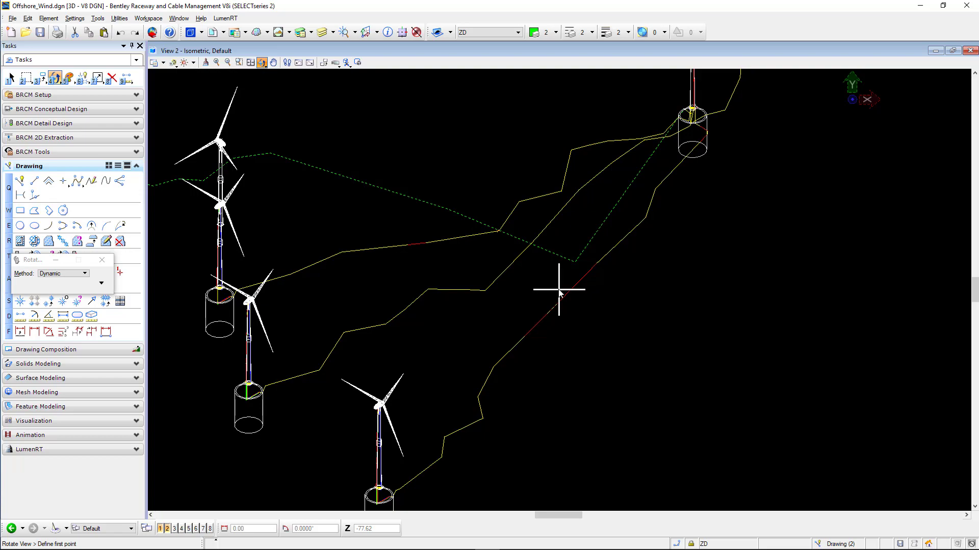
{"action": "left_click", "coordinate": [222, 145]}
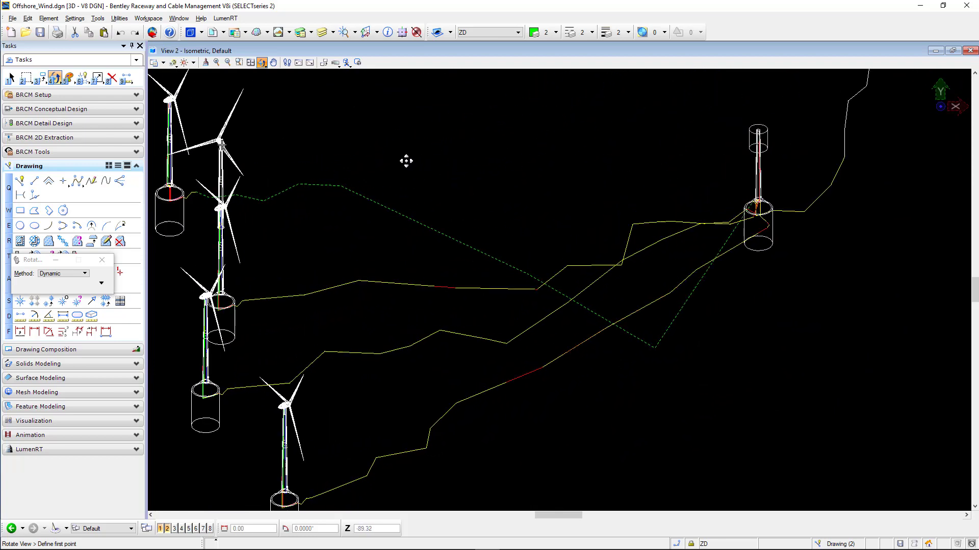
{"action": "left_click", "coordinate": [445, 164]}
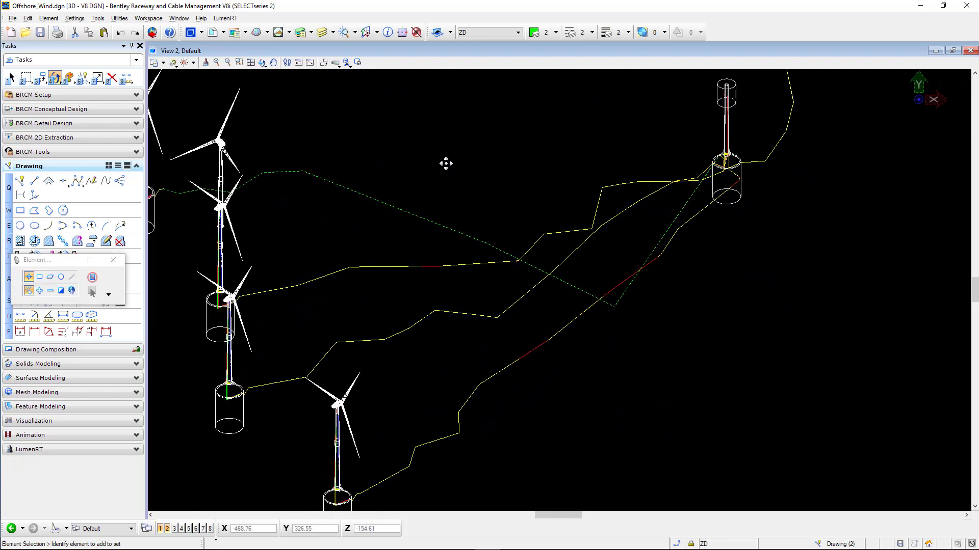
{"action": "left_click", "coordinate": [616, 310]}
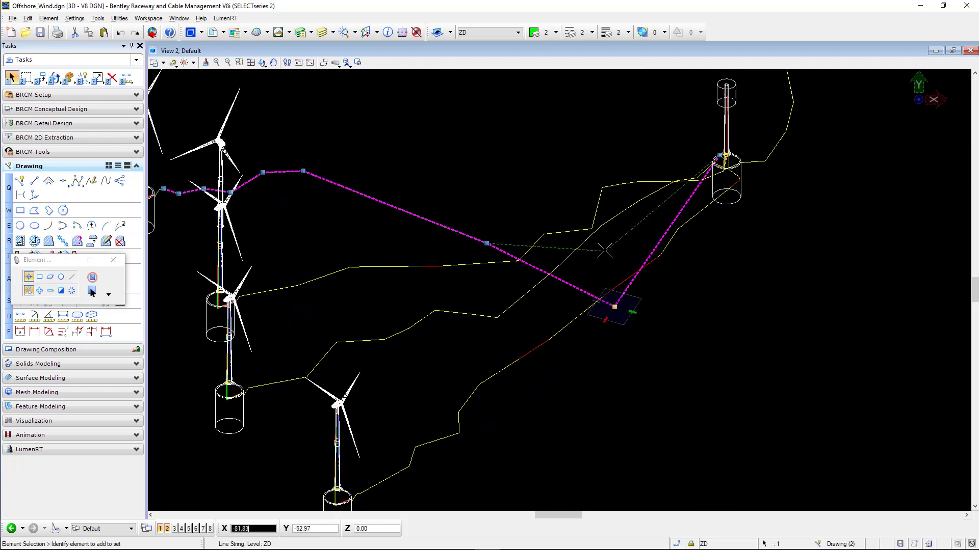
{"action": "left_click", "coordinate": [92, 292]}
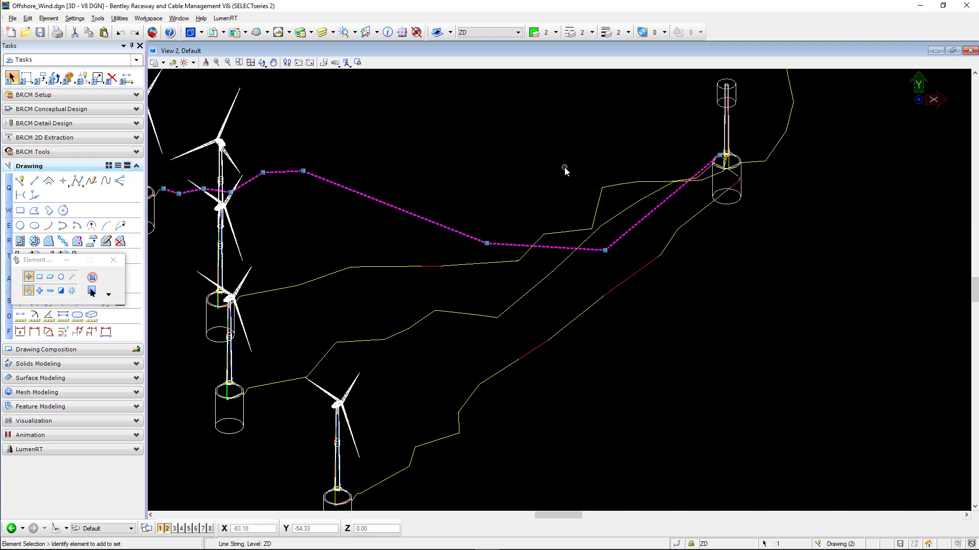
Step: Generate a Cable Routes raceway along the SmartLine using Generic Virtual Connection, 100 mm wide and high, MV voltage level and multi-layer cable laying
{"action": "left_click", "coordinate": [329, 182]}
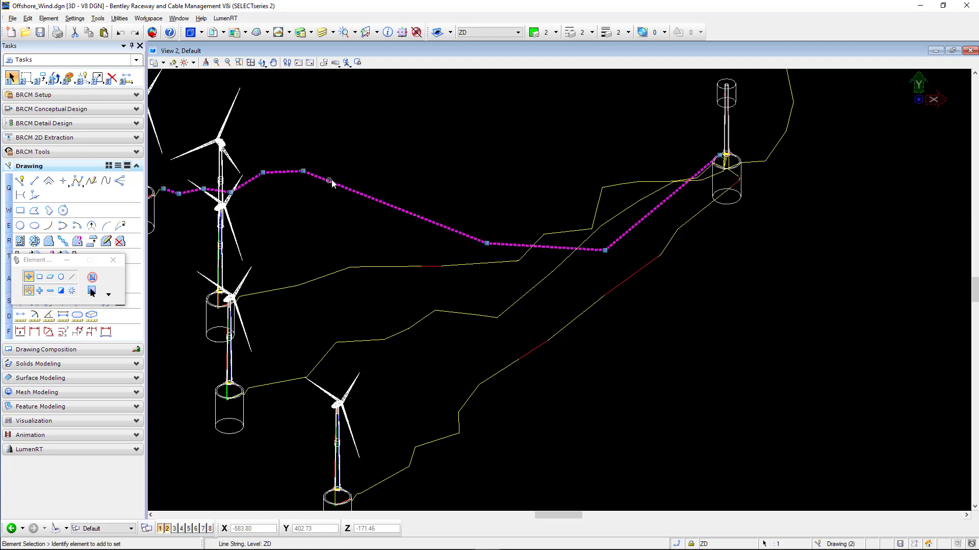
{"action": "left_click", "coordinate": [72, 124]}
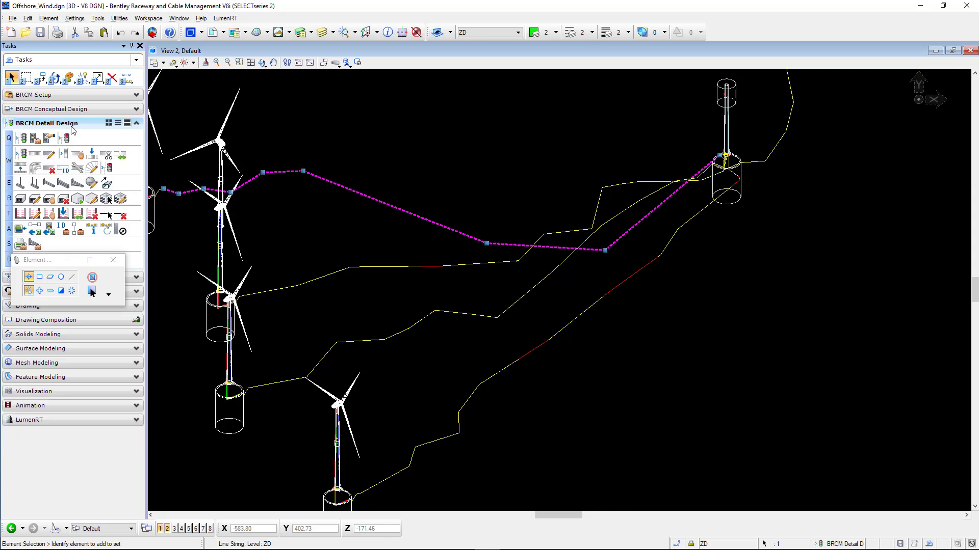
{"action": "left_click", "coordinate": [63, 154]}
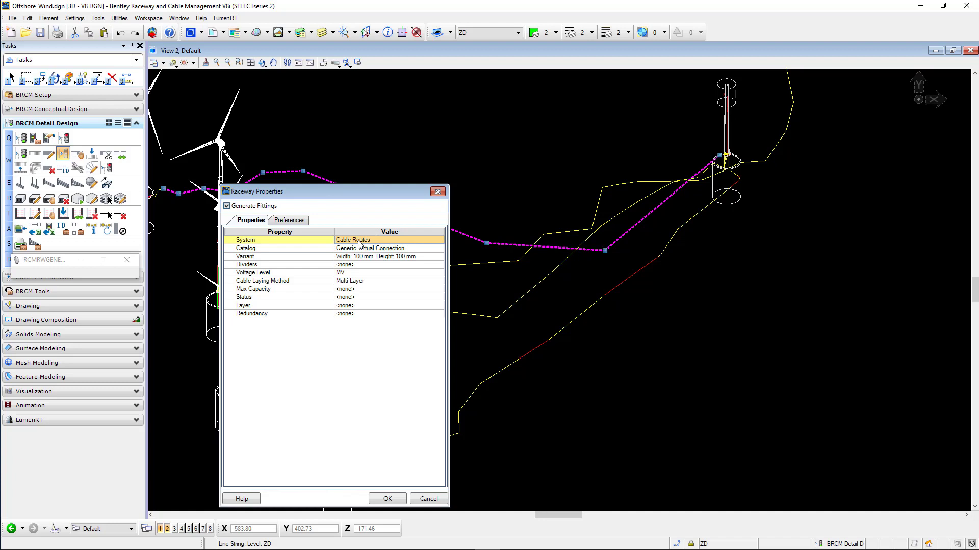
{"action": "left_click", "coordinate": [388, 499]}
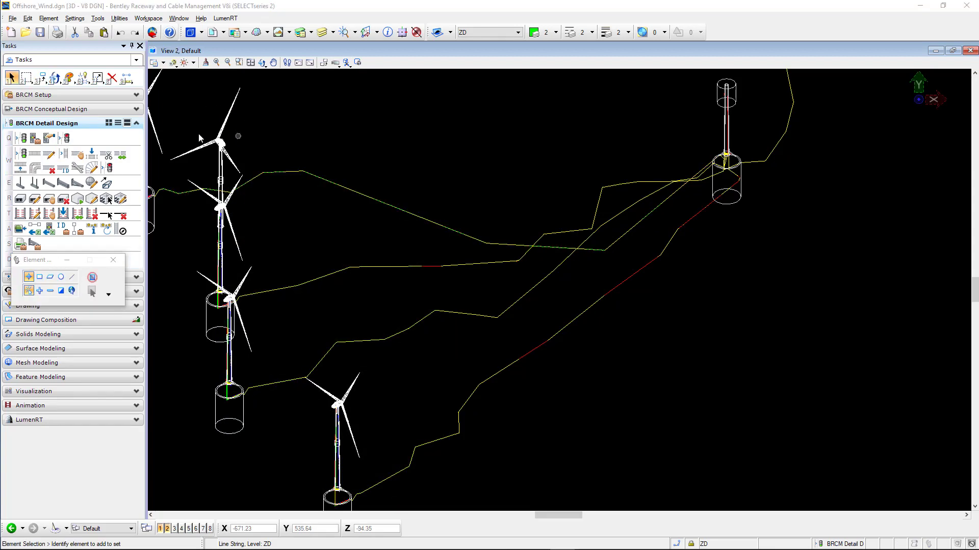
Step: Open Routing.dgn from the WIND1 folder and update the database with the current file's modifications
{"action": "left_click", "coordinate": [13, 19]}
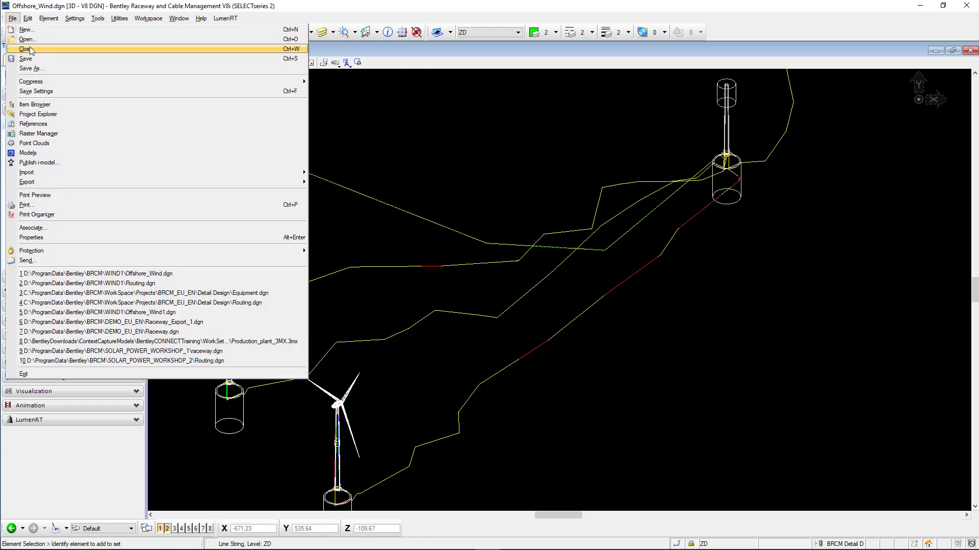
{"action": "key", "text": "Escape"}
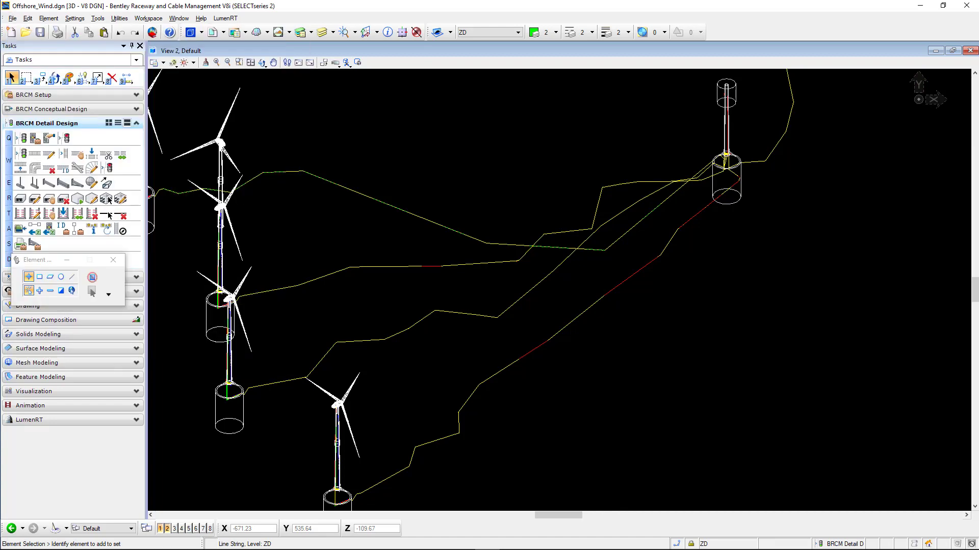
{"action": "key", "text": "ctrl+o"}
{"action": "left_click", "coordinate": [263, 220]}
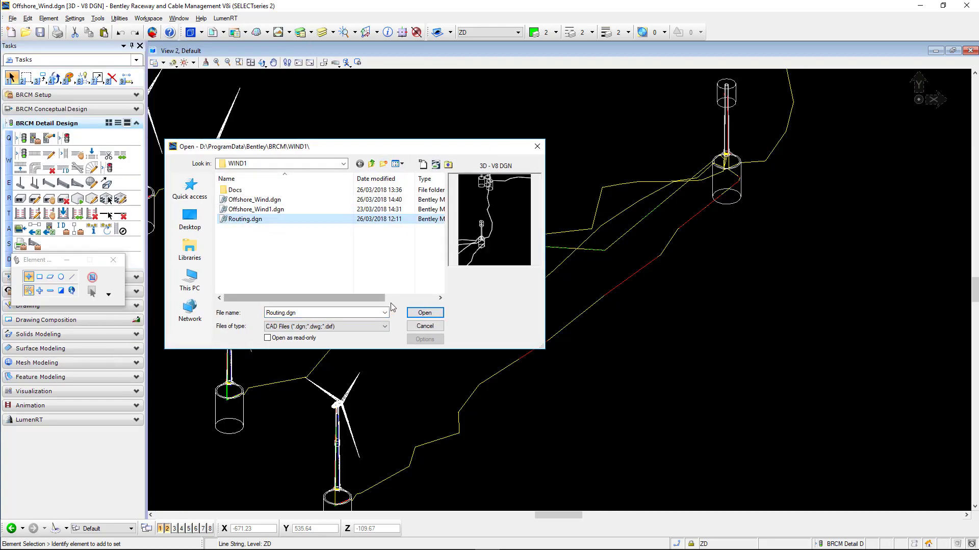
{"action": "left_click", "coordinate": [424, 313]}
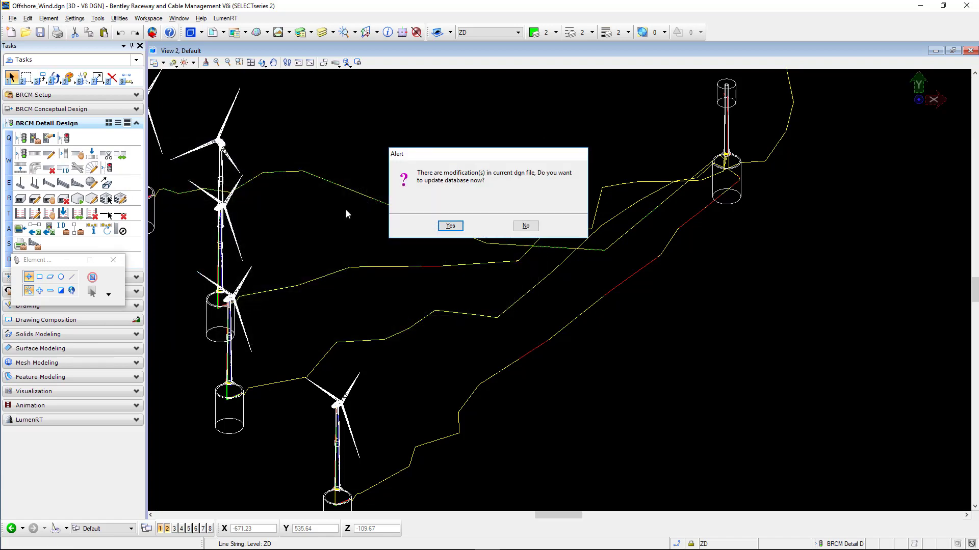
{"action": "left_click", "coordinate": [450, 227]}
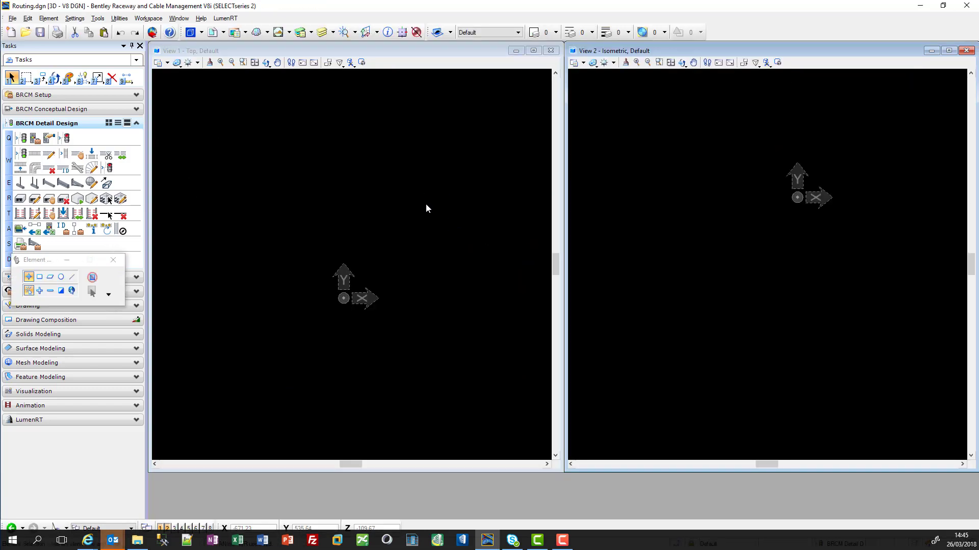
Step: Open the Cable Manager and run Auto Connect on all listed cable entries
{"action": "left_click", "coordinate": [81, 235]}
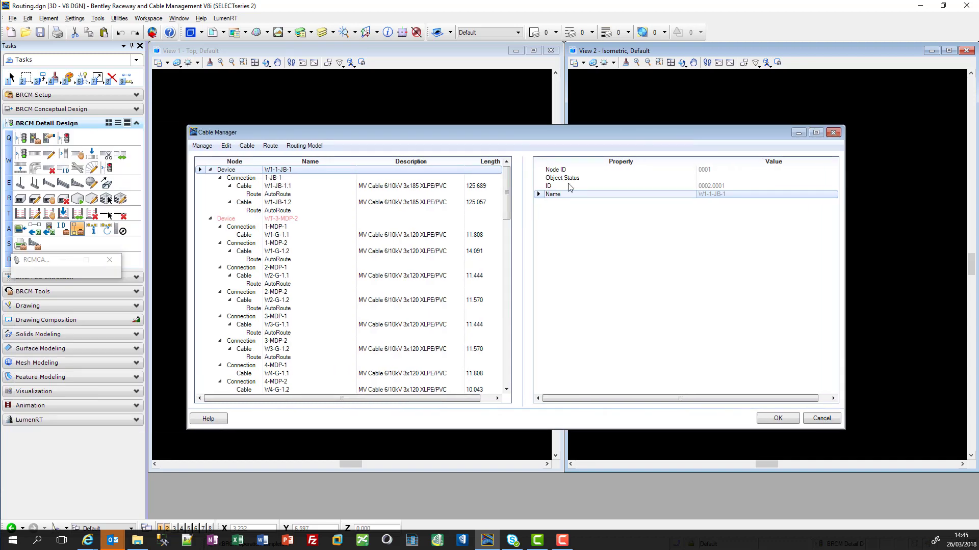
{"action": "right_click", "coordinate": [348, 257]}
{"action": "key", "text": "Escape"}
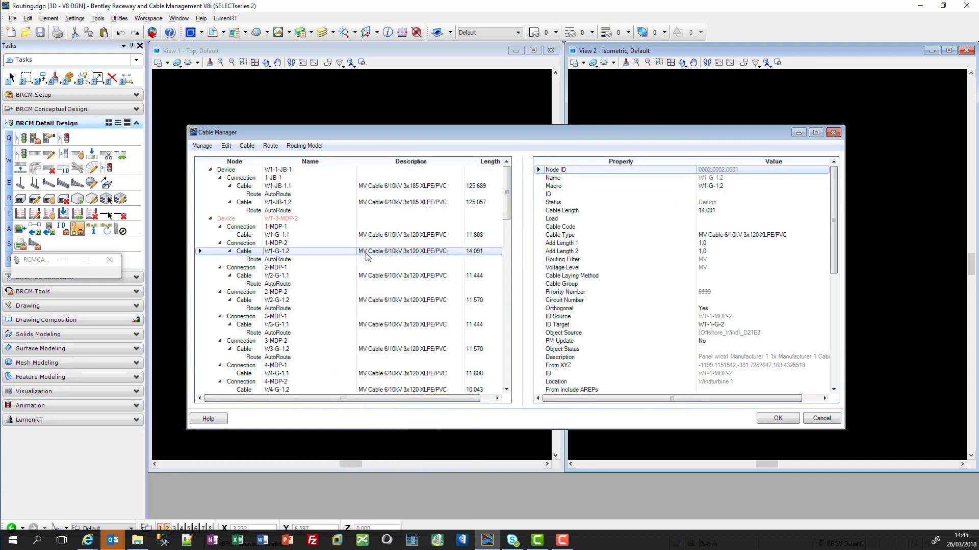
{"action": "right_click", "coordinate": [367, 227]}
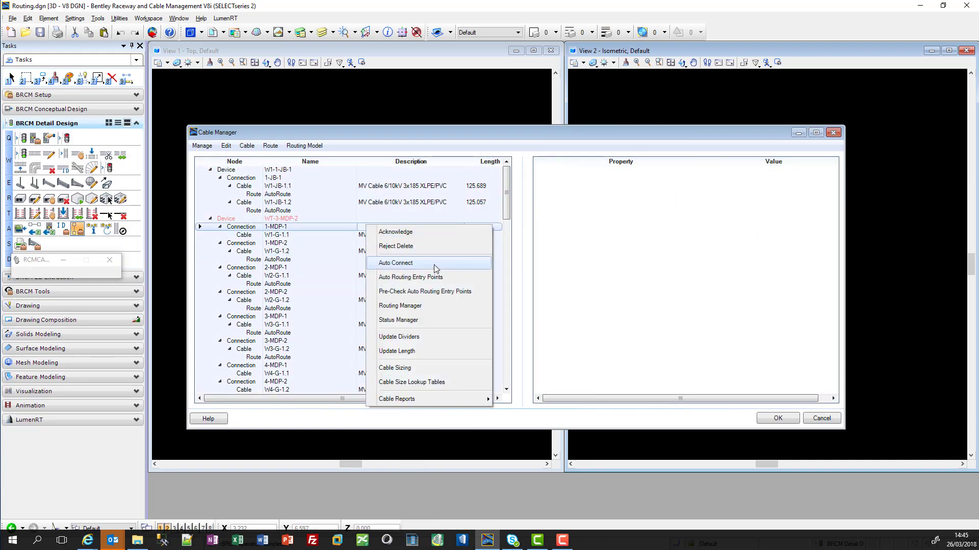
{"action": "left_click", "coordinate": [434, 265]}
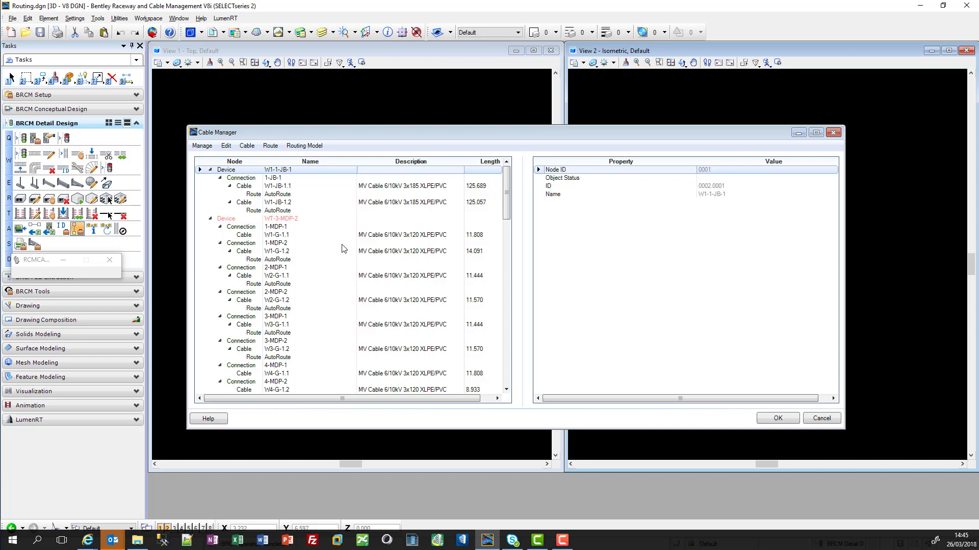
Step: Select all entries in the Cable Manager and open them in the Routing Manager
{"action": "right_click", "coordinate": [318, 222]}
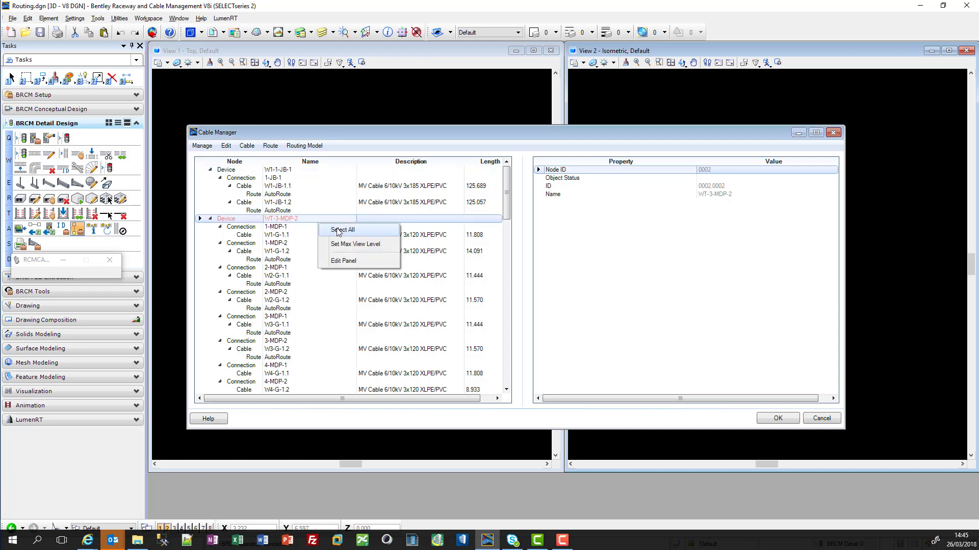
{"action": "left_click", "coordinate": [340, 230]}
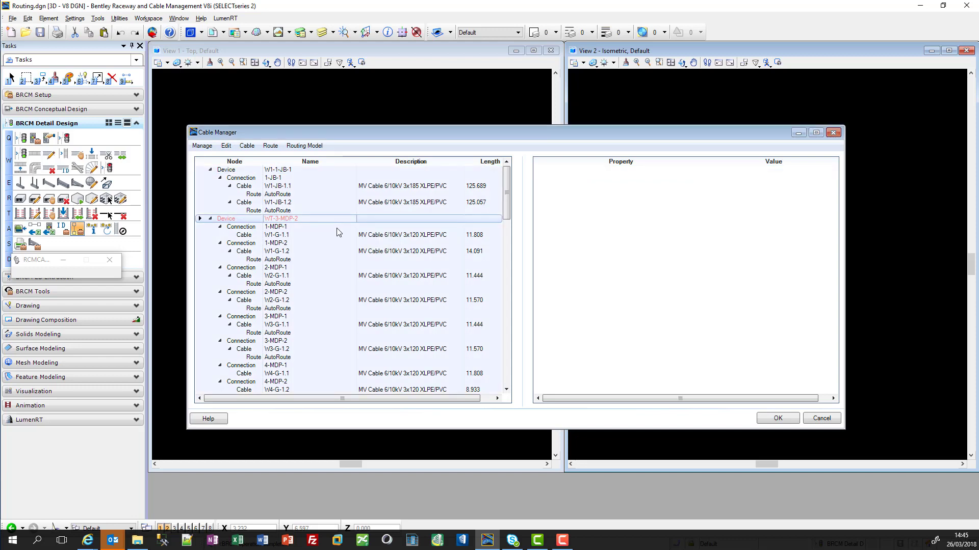
{"action": "right_click", "coordinate": [337, 229]}
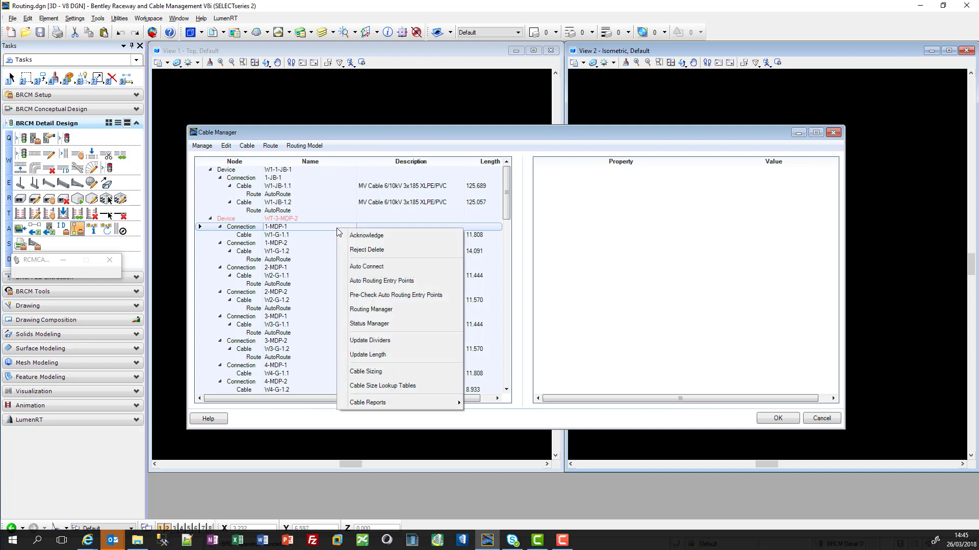
{"action": "left_click", "coordinate": [385, 310]}
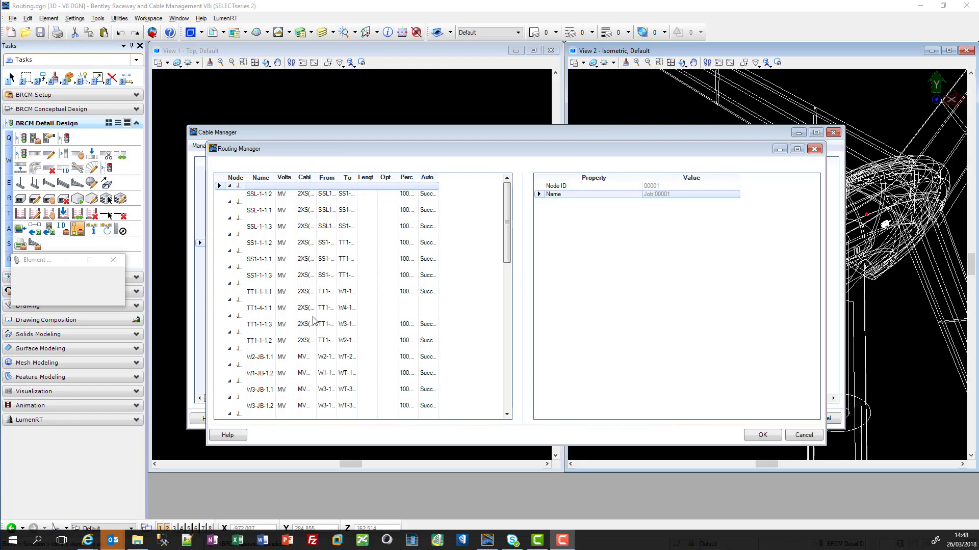
Step: Run Automatic Routing on all jobs in the Routing Manager, review the routing results and accept them
{"action": "left_click", "coordinate": [314, 318]}
{"action": "right_click", "coordinate": [315, 320]}
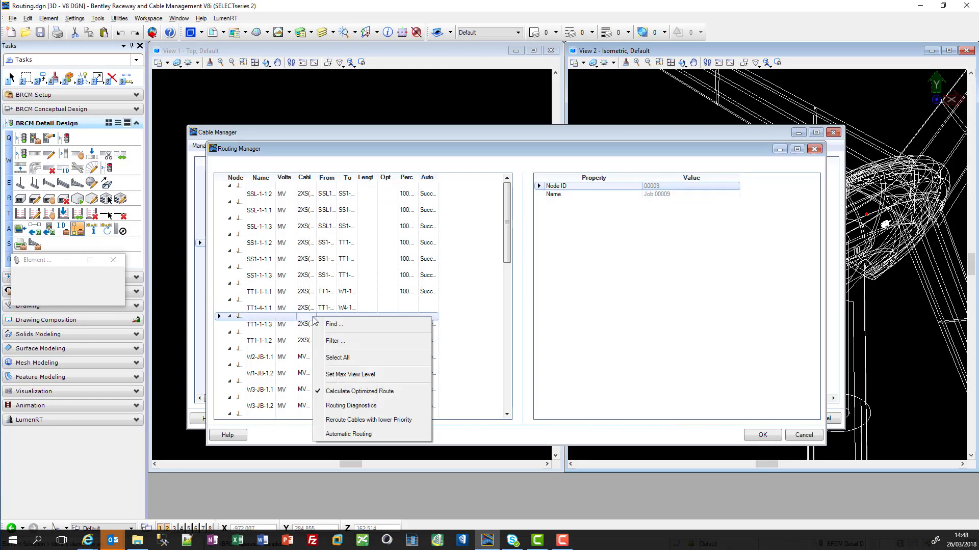
{"action": "left_click", "coordinate": [354, 369]}
{"action": "left_click", "coordinate": [372, 286]}
{"action": "right_click", "coordinate": [372, 290]}
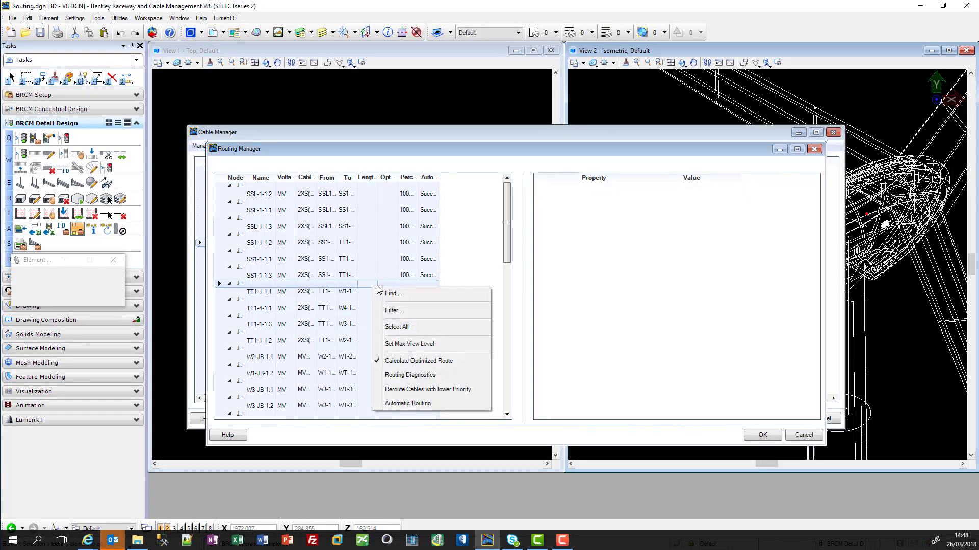
{"action": "left_click", "coordinate": [414, 405]}
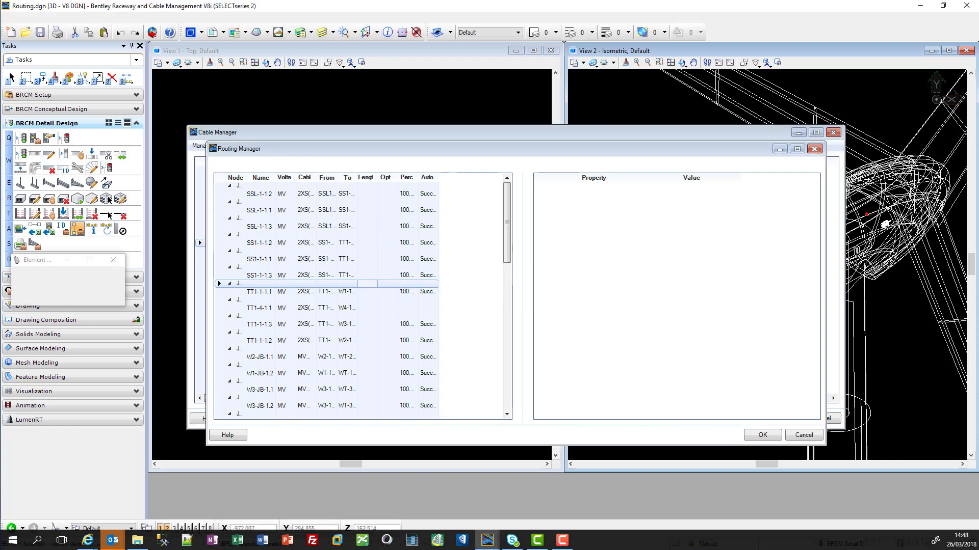
{"action": "left_click_drag", "start_coordinate": [561, 284], "coordinate": [358, 284]}
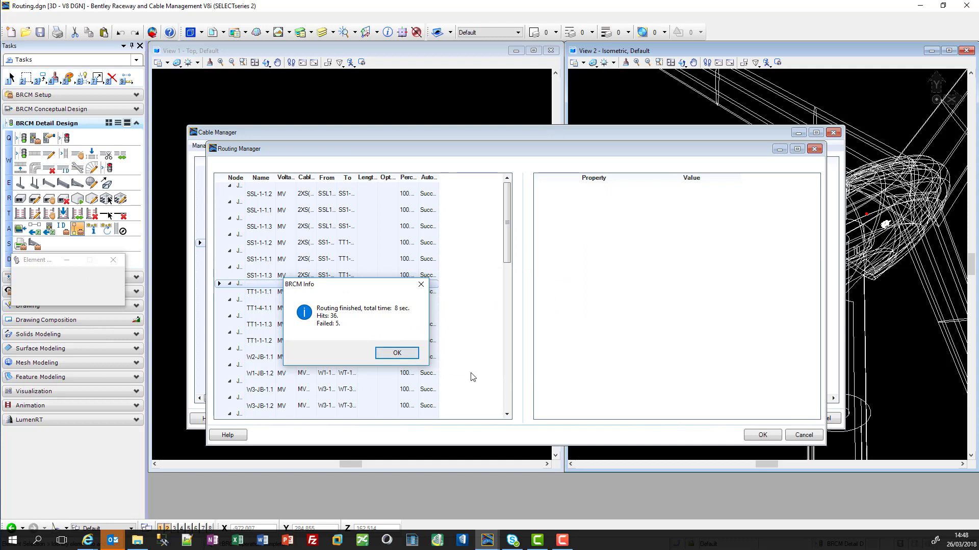
{"action": "left_click", "coordinate": [396, 353]}
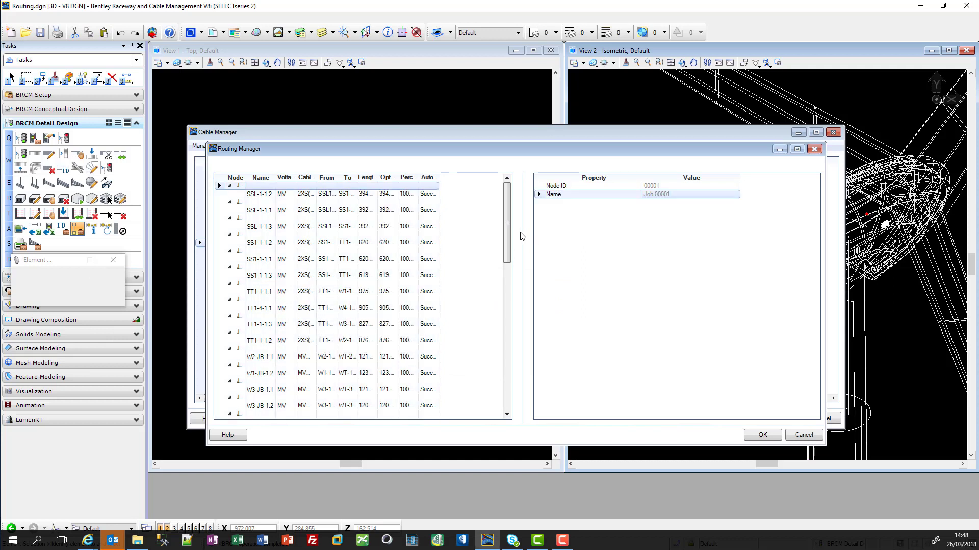
{"action": "left_click_drag", "start_coordinate": [508, 248], "coordinate": [512, 379]}
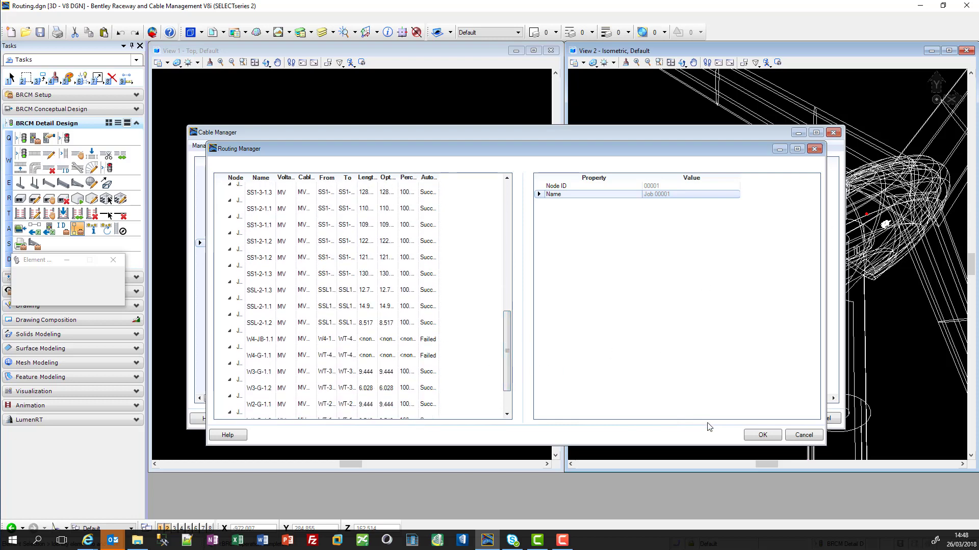
{"action": "left_click", "coordinate": [762, 435]}
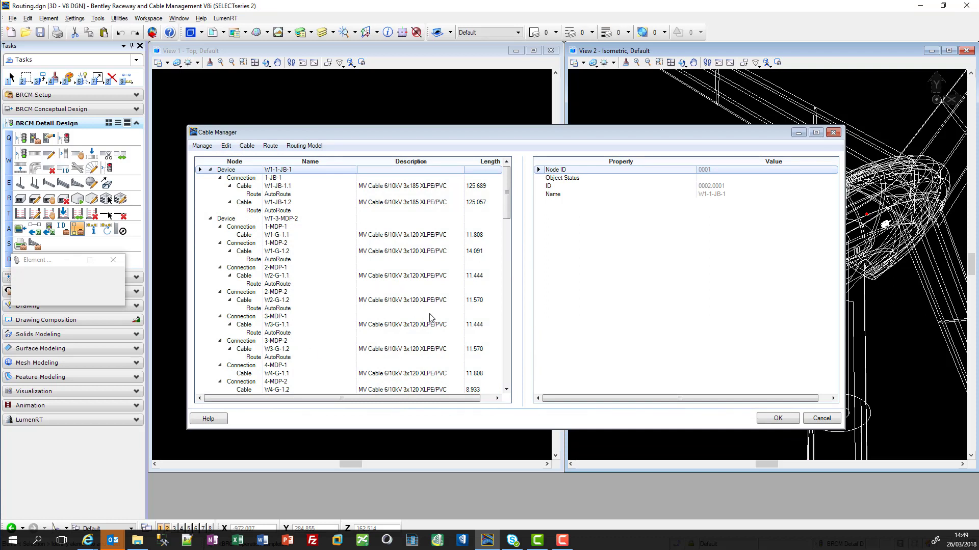
Step: Visualize the route of cable W1-JB-1.1 of the first wind turbine in the 3D model
{"action": "left_click", "coordinate": [322, 188]}
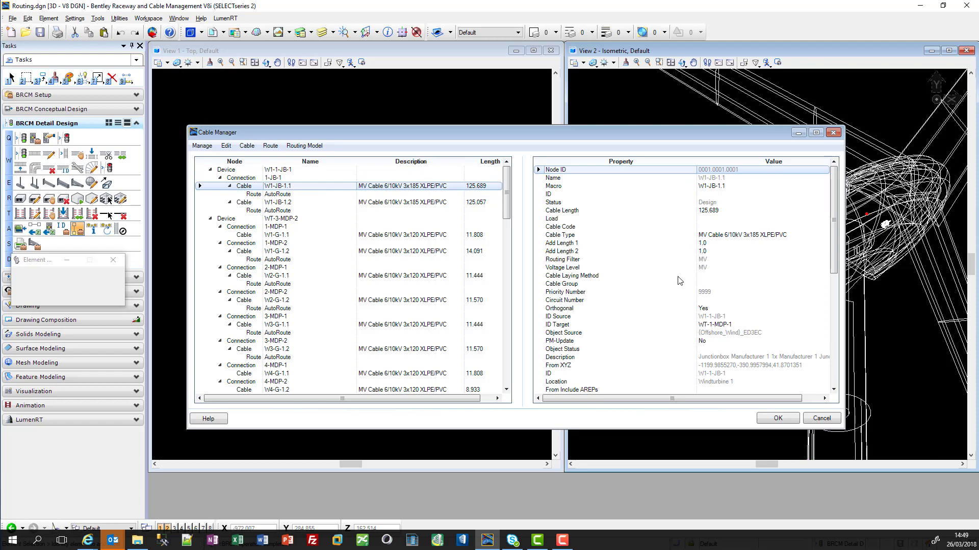
{"action": "right_click", "coordinate": [442, 190]}
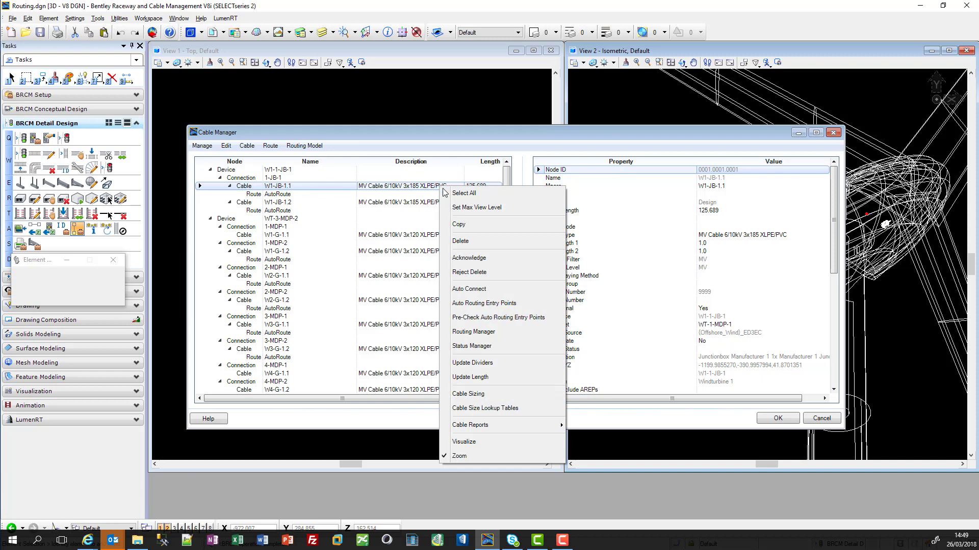
{"action": "left_click", "coordinate": [484, 443]}
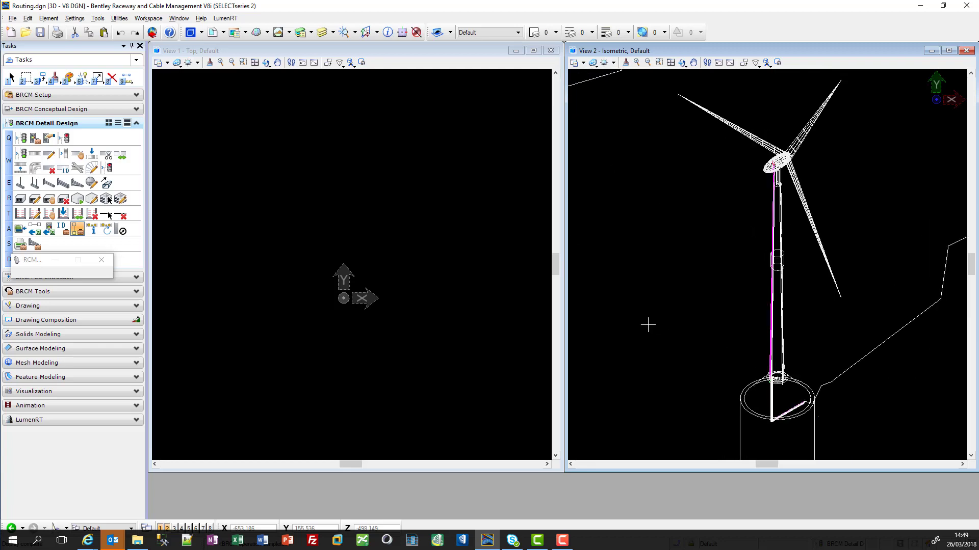
Step: Visualize the route of subsea cable TT1-1-1.1 from the JB-01 connection and return to the Cable Manager
{"action": "scroll", "coordinate": [223, 342], "scroll_direction": "down", "scroll_amount": 9}
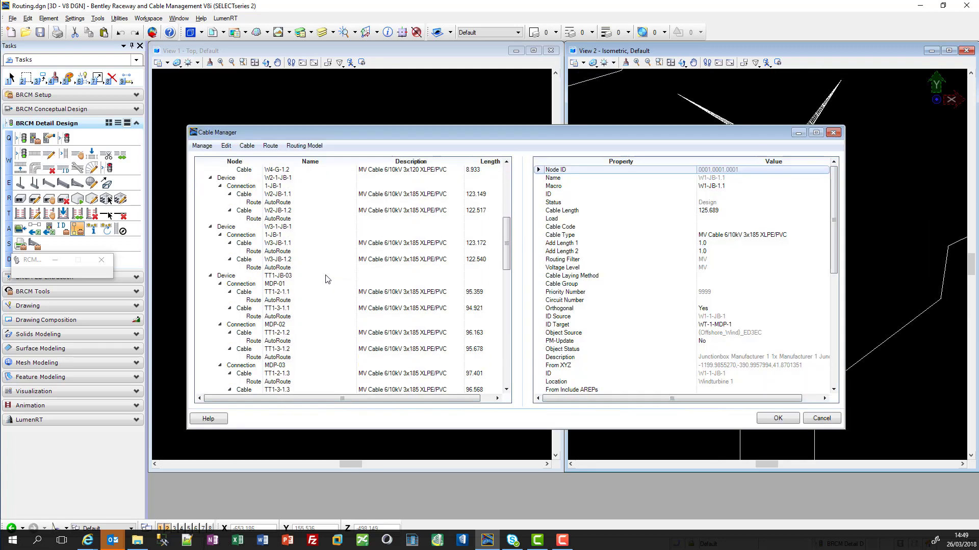
{"action": "left_click", "coordinate": [294, 294]}
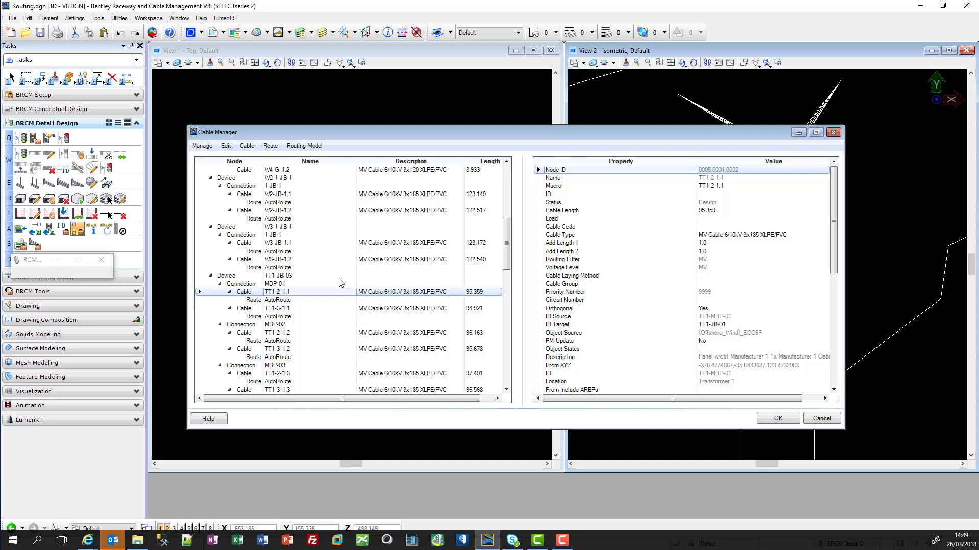
{"action": "scroll", "coordinate": [322, 301], "scroll_direction": "down", "scroll_amount": 6}
{"action": "left_click", "coordinate": [324, 267]}
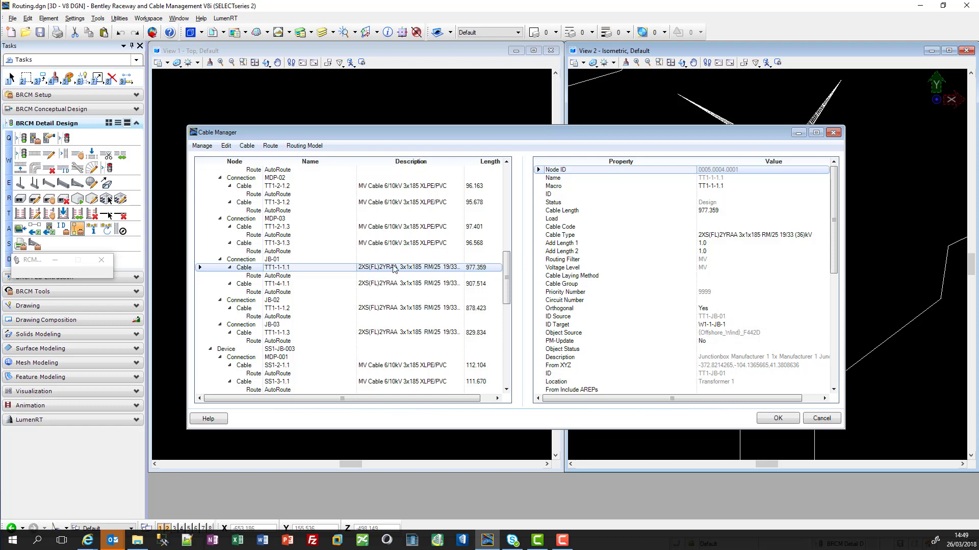
{"action": "right_click", "coordinate": [417, 270]}
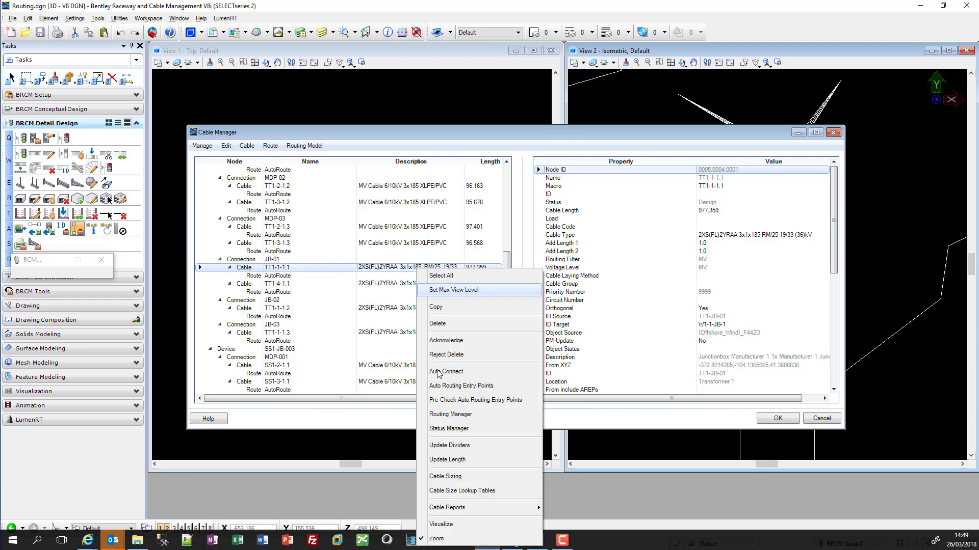
{"action": "left_click", "coordinate": [494, 528]}
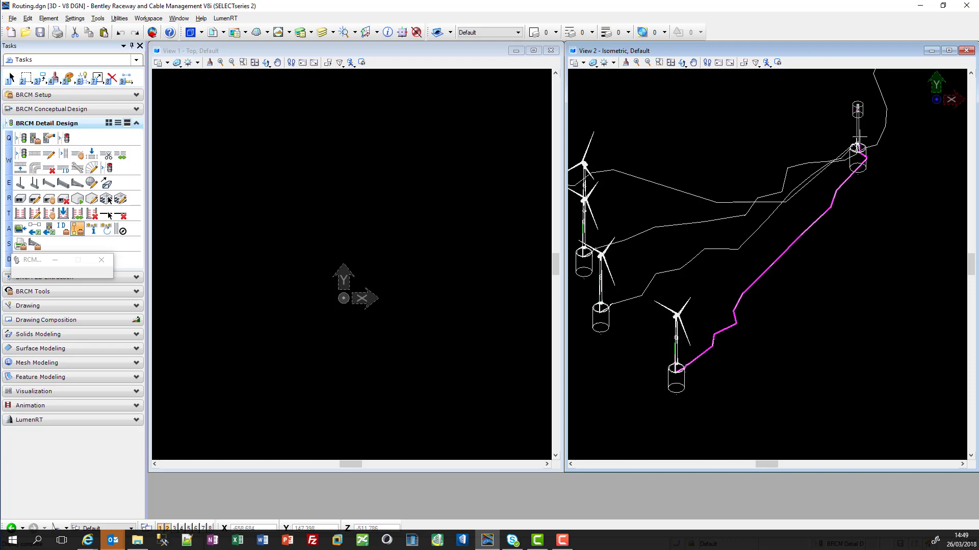
{"action": "left_click", "coordinate": [332, 212]}
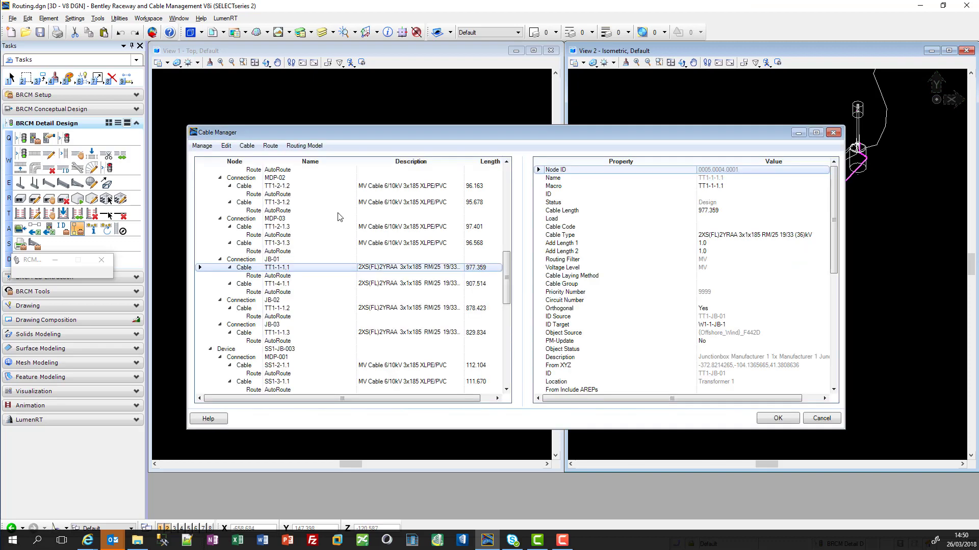
Step: Review the substation cables, visualize the route of cable SSL-1-1.2 from connection JB-0002, and return to the cable list
{"action": "scroll", "coordinate": [307, 339], "scroll_direction": "down", "scroll_amount": 2}
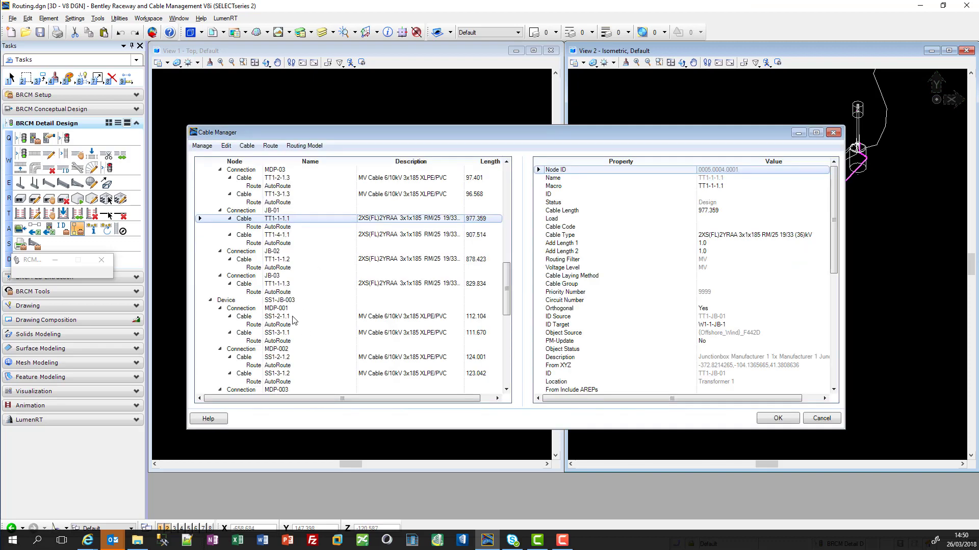
{"action": "left_click", "coordinate": [295, 319]}
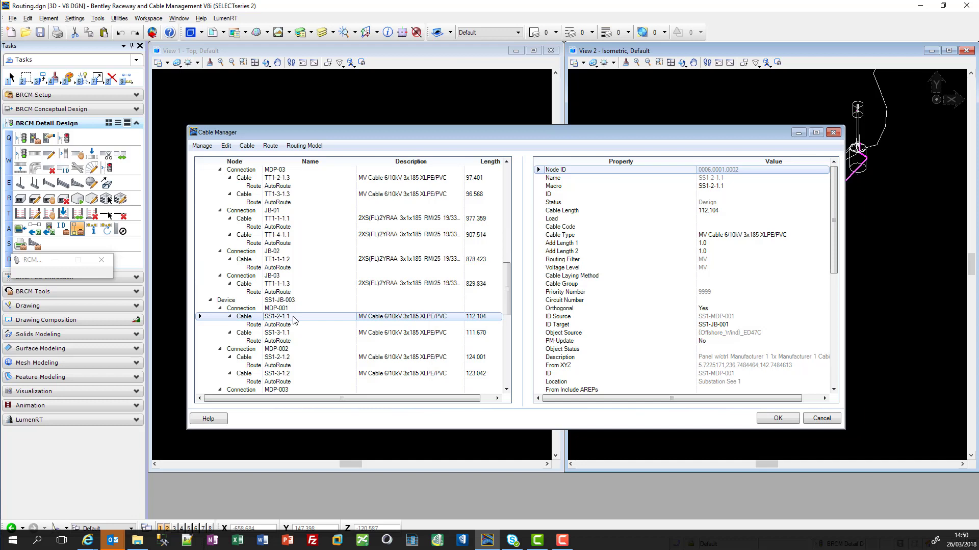
{"action": "scroll", "coordinate": [295, 320], "scroll_direction": "down", "scroll_amount": 1}
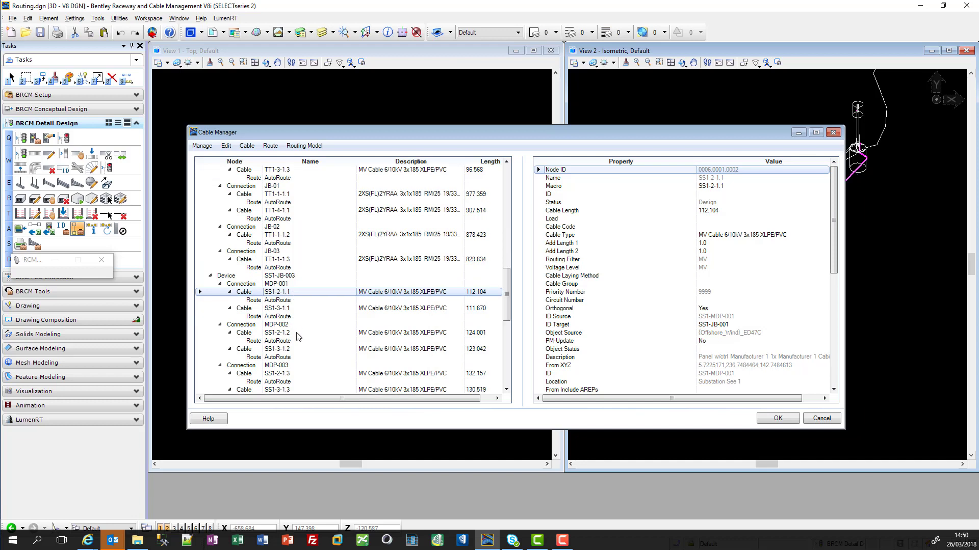
{"action": "scroll", "coordinate": [299, 336], "scroll_direction": "down", "scroll_amount": 1}
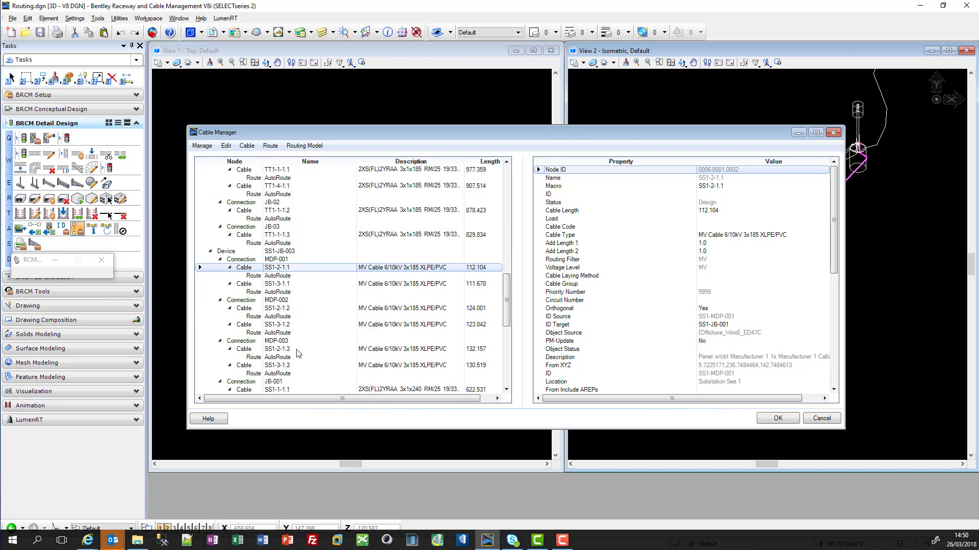
{"action": "left_click", "coordinate": [299, 350]}
{"action": "scroll", "coordinate": [301, 356], "scroll_direction": "down", "scroll_amount": 3}
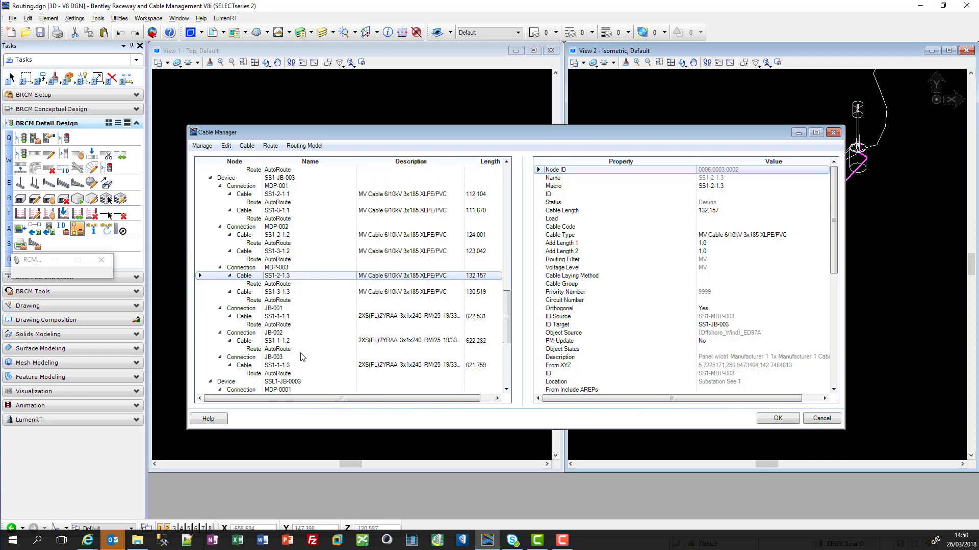
{"action": "scroll", "coordinate": [301, 350], "scroll_direction": "down", "scroll_amount": 4}
{"action": "scroll", "coordinate": [301, 349], "scroll_direction": "down", "scroll_amount": 3}
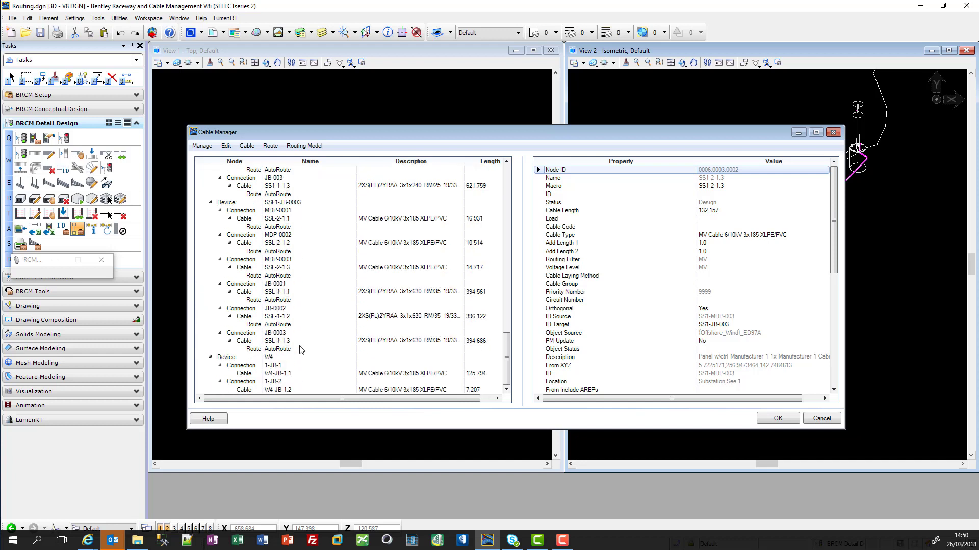
{"action": "left_click", "coordinate": [312, 317]}
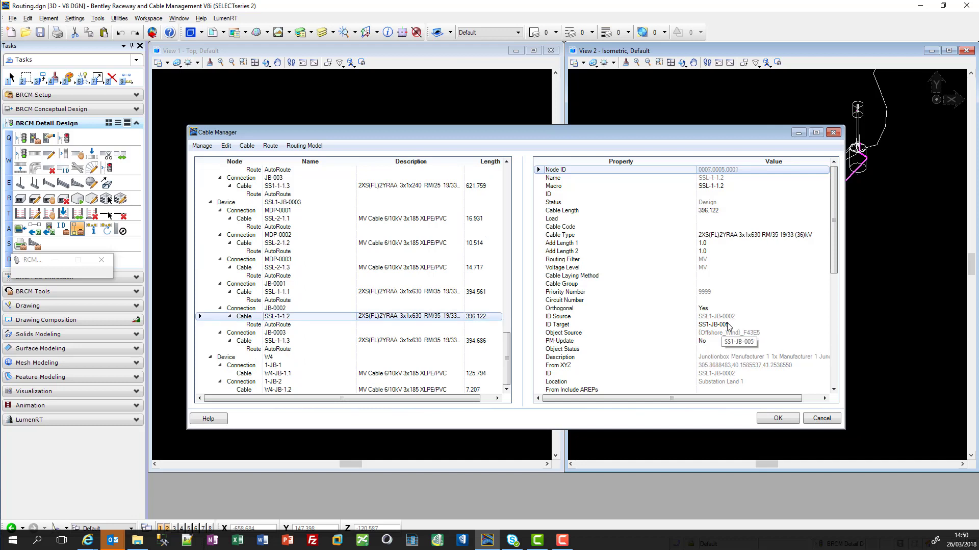
{"action": "right_click", "coordinate": [442, 316]}
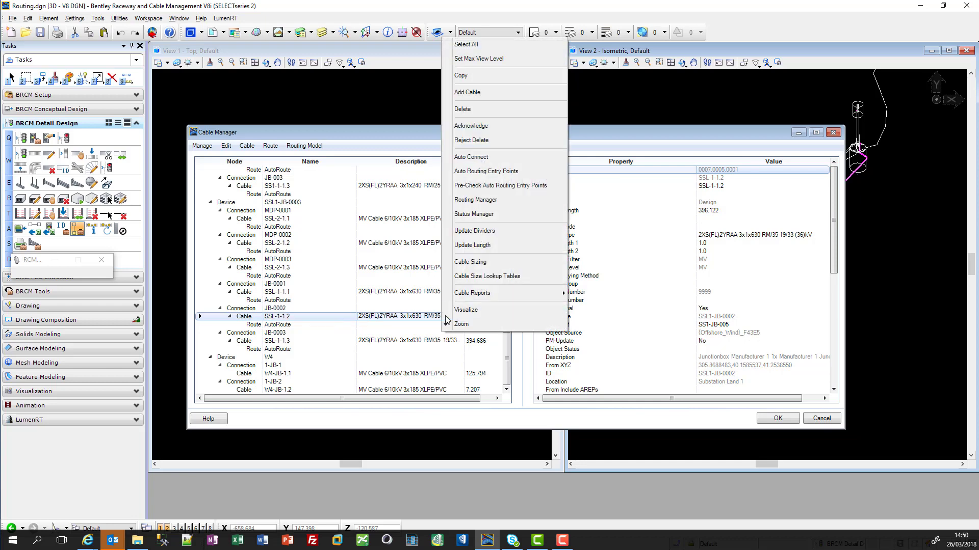
{"action": "left_click", "coordinate": [466, 311]}
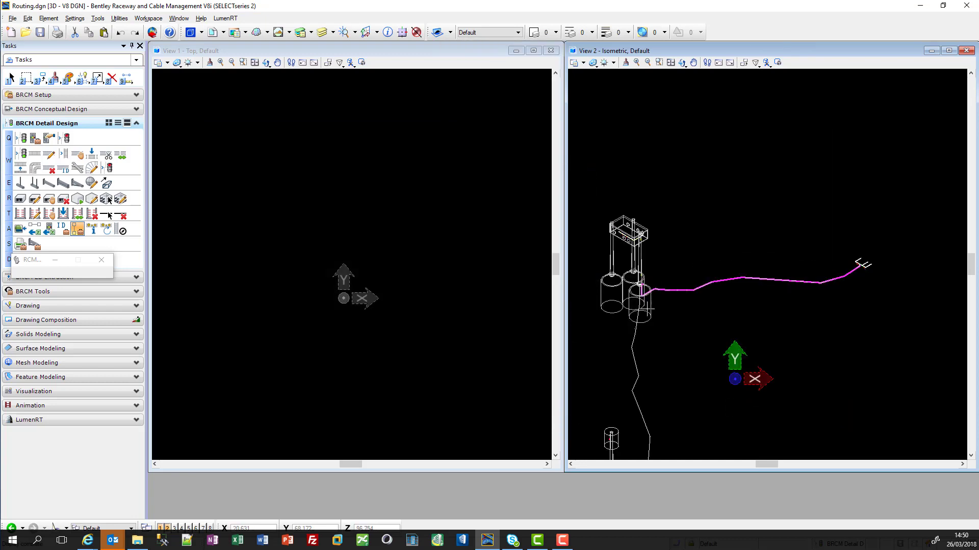
{"action": "left_click", "coordinate": [306, 255]}
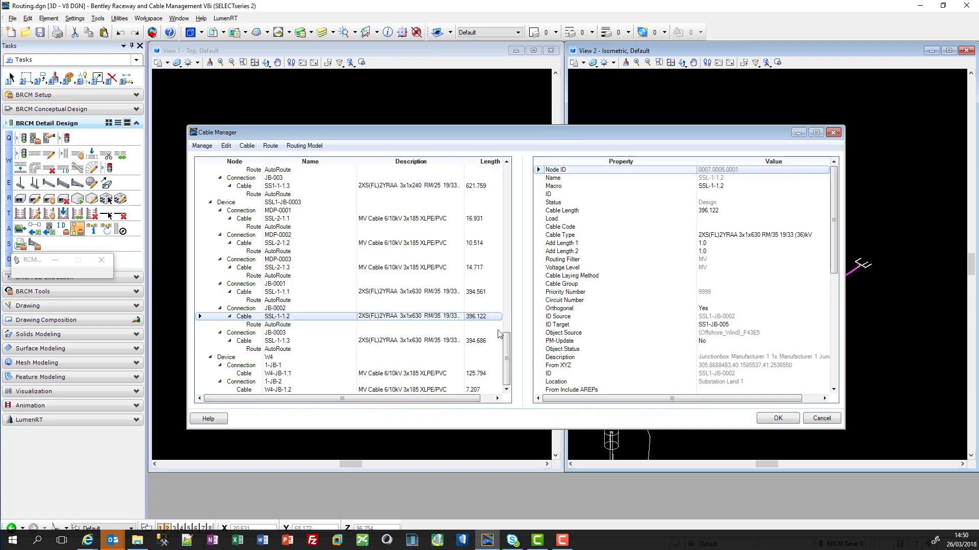
{"action": "right_click", "coordinate": [312, 259]}
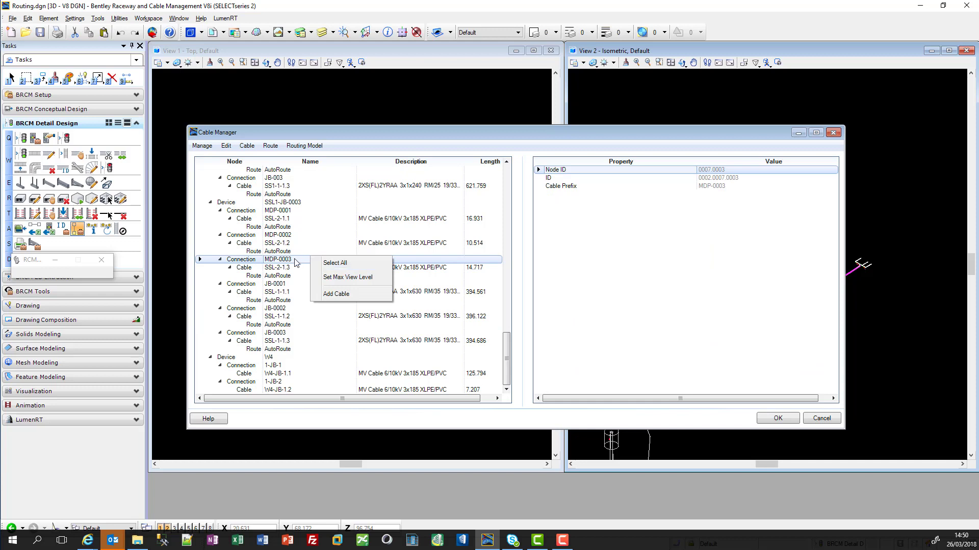
{"action": "left_click", "coordinate": [282, 271]}
{"action": "left_click", "coordinate": [281, 270]}
{"action": "right_click", "coordinate": [282, 270]}
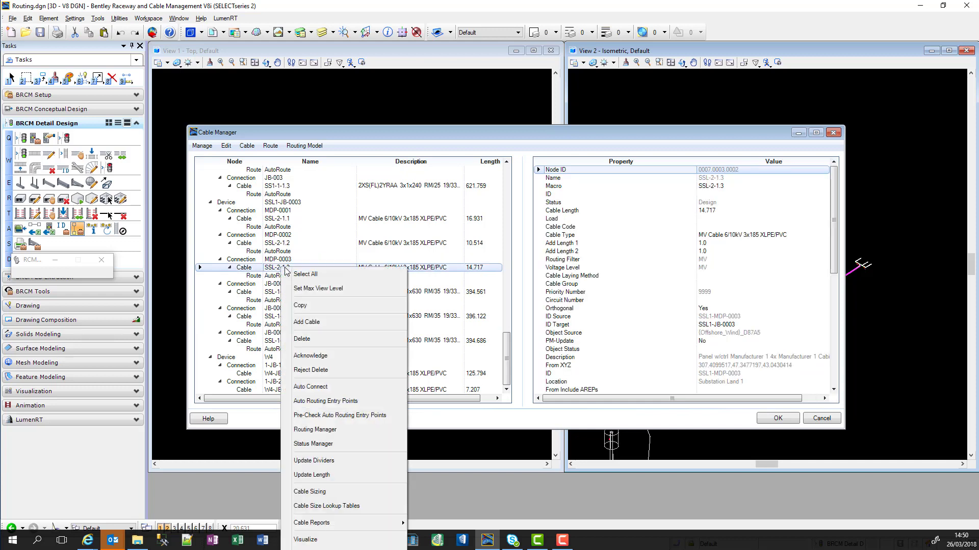
{"action": "mouse_move", "coordinate": [347, 527]}
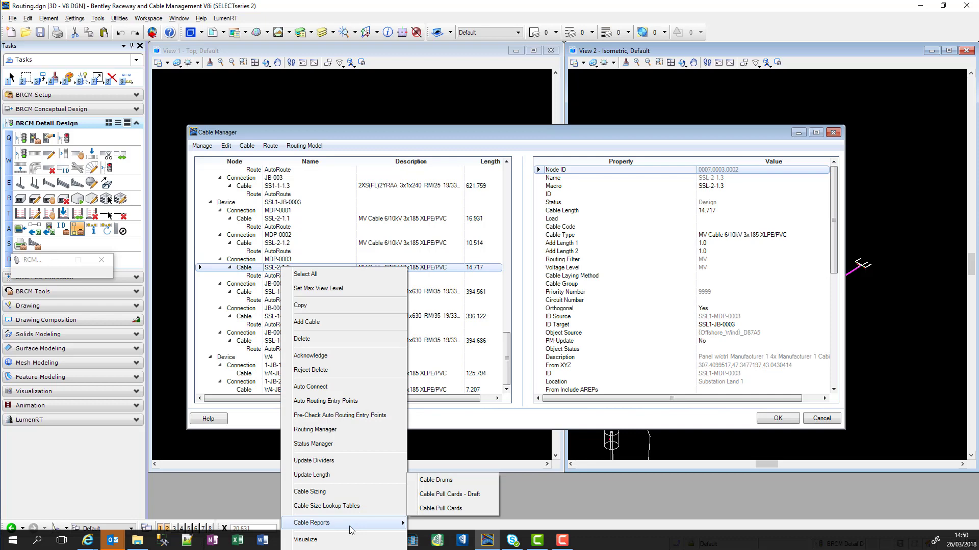
{"action": "left_click", "coordinate": [322, 224]}
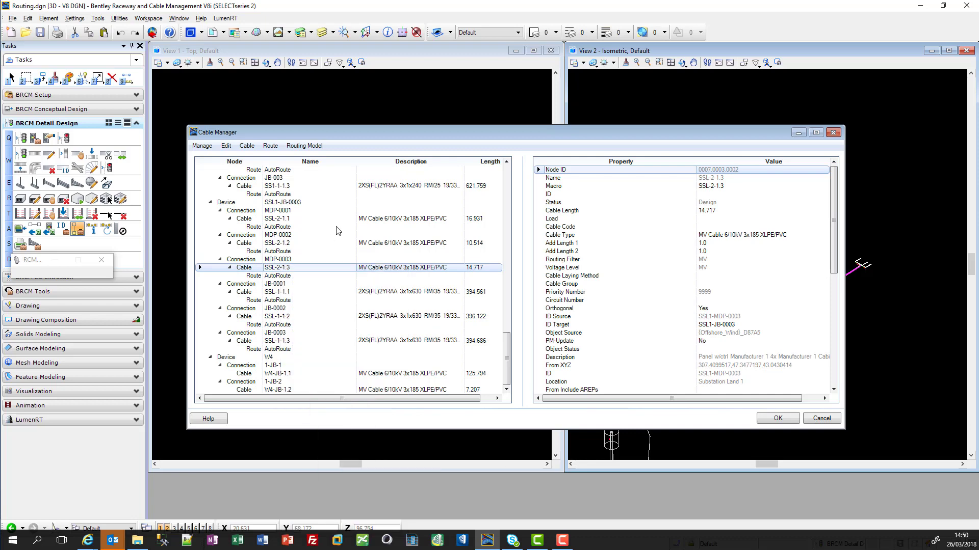
Step: Generate the cable drum report for the routed cables and examine Drum 1 of the 2XS(FL)2YRAA 3x1x185 cable type
{"action": "right_click", "coordinate": [339, 229]}
{"action": "left_click", "coordinate": [339, 230]}
{"action": "right_click", "coordinate": [341, 232]}
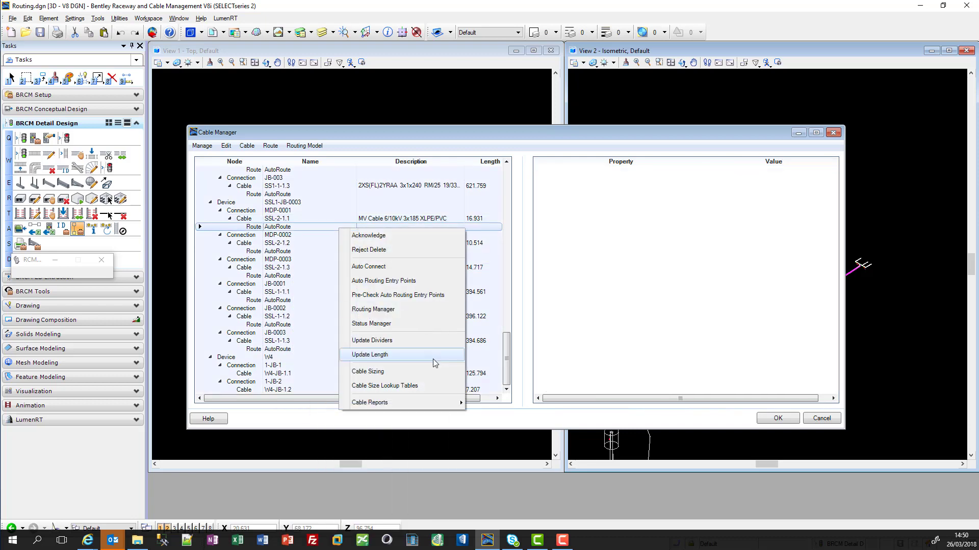
{"action": "mouse_move", "coordinate": [446, 403]}
{"action": "left_click", "coordinate": [498, 405]}
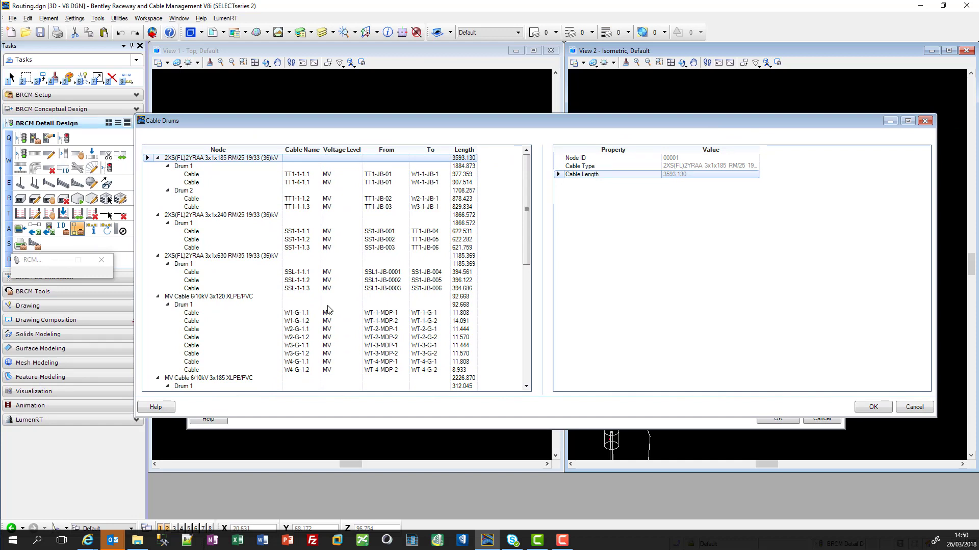
{"action": "left_click", "coordinate": [193, 167]}
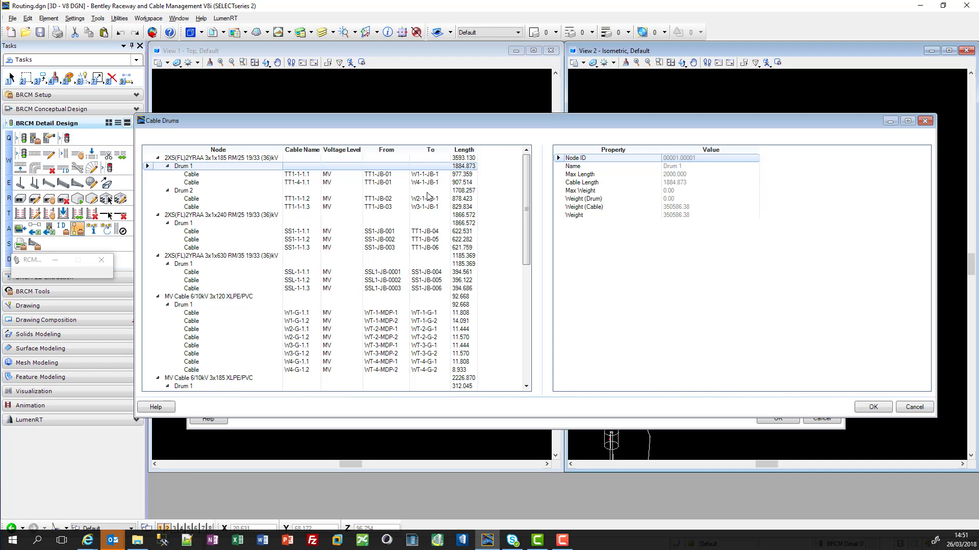
Step: Leave the cable drum report without saving BRCMCableDrums.xls, and accept and close the Cable Manager
{"action": "left_click", "coordinate": [873, 407]}
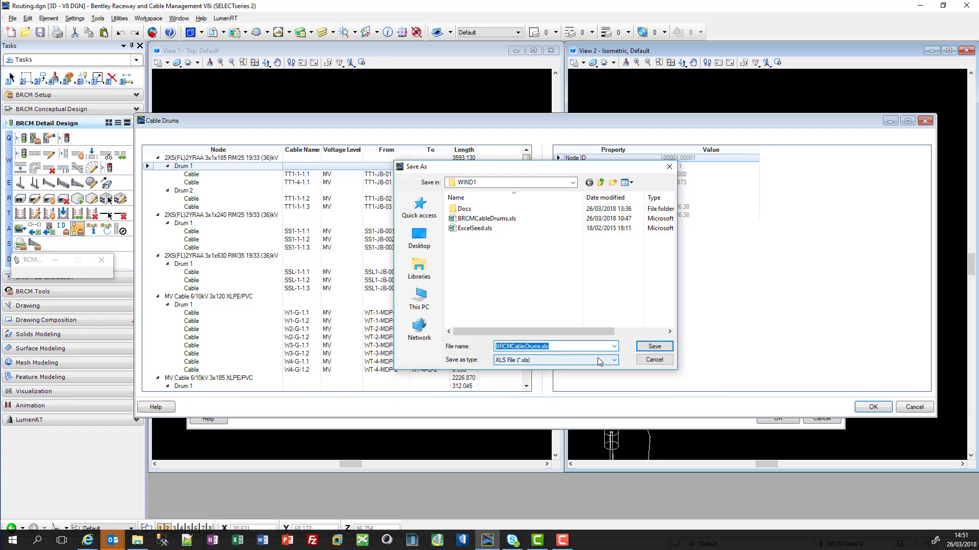
{"action": "left_click", "coordinate": [655, 361]}
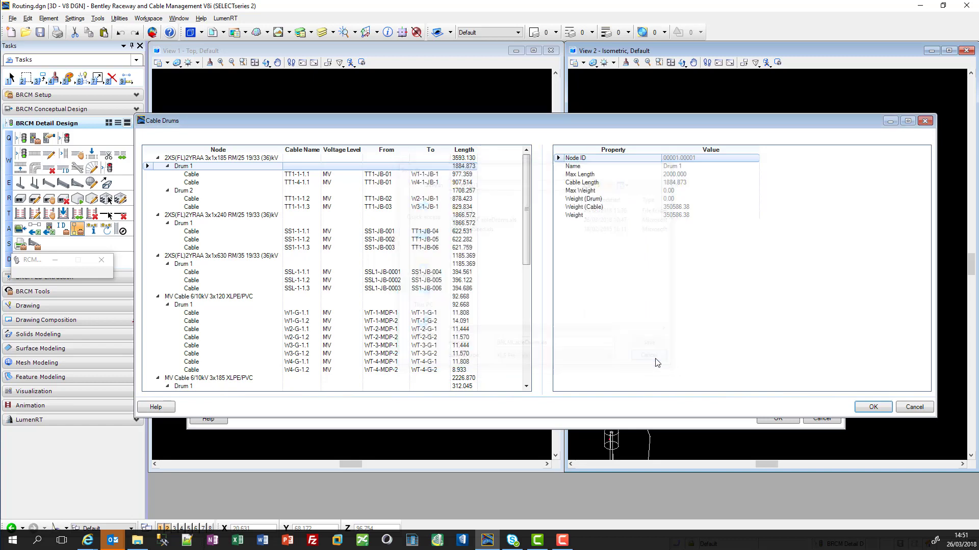
{"action": "left_click", "coordinate": [778, 418]}
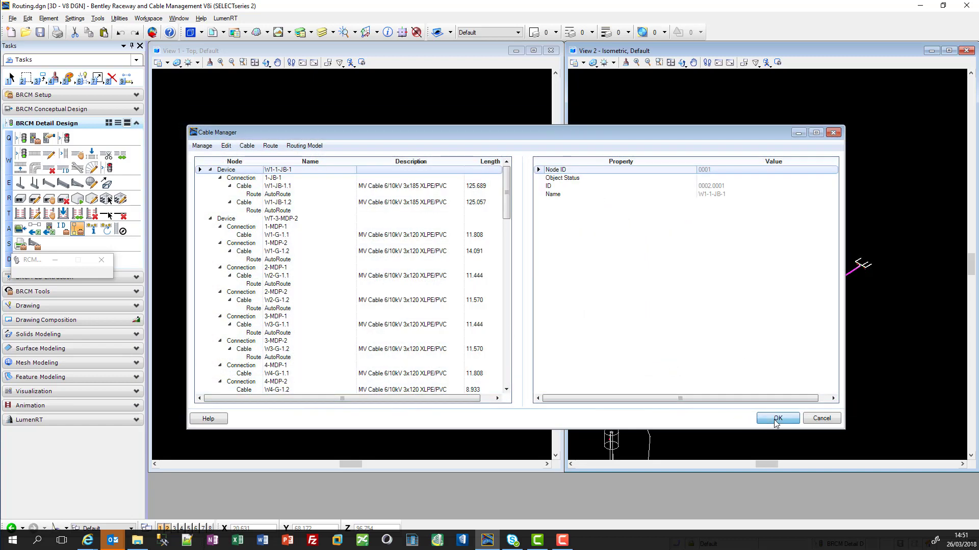
{"action": "left_click", "coordinate": [469, 316]}
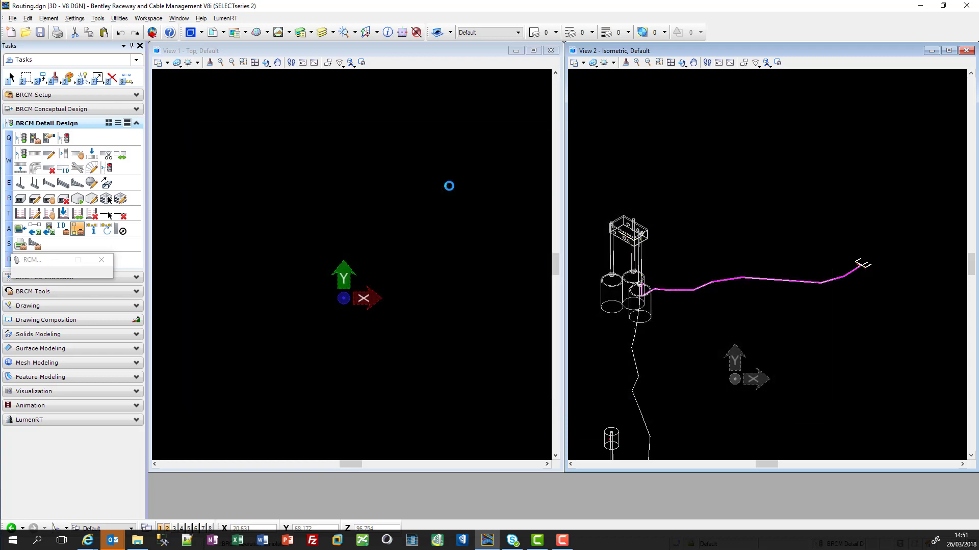
Step: Open the Output Manager, collapse the Conceptual Design reports and select Detail_BOQ under Detail Design
{"action": "left_click", "coordinate": [20, 244]}
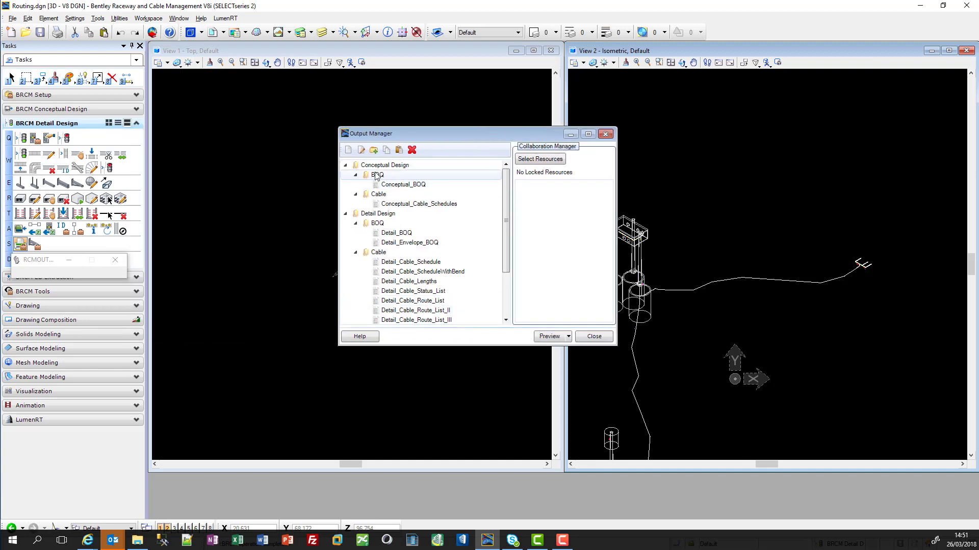
{"action": "left_click", "coordinate": [345, 166]}
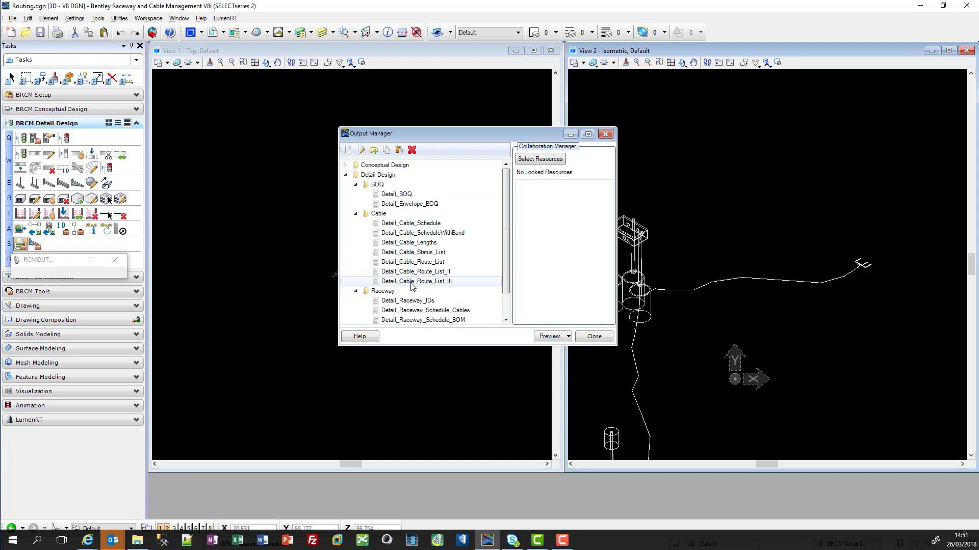
{"action": "left_click", "coordinate": [406, 194]}
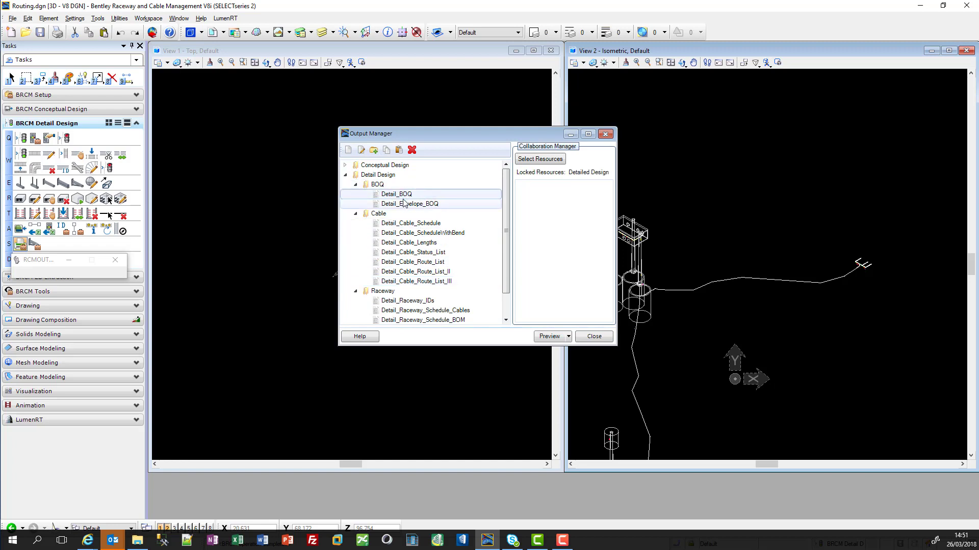
Step: Select all resources in the Collaboration Manager, request their locks for the report and confirm the selection
{"action": "left_click", "coordinate": [554, 165]}
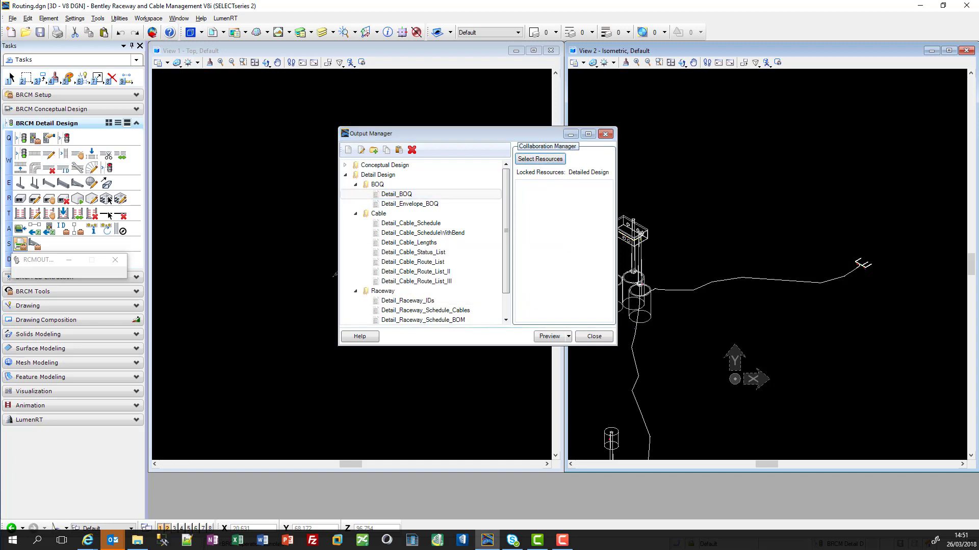
{"action": "right_click", "coordinate": [284, 256]}
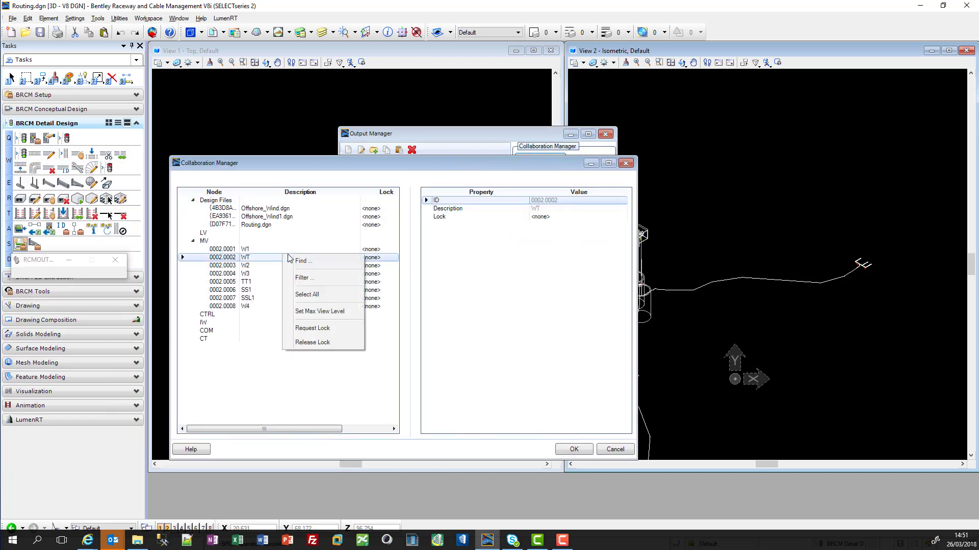
{"action": "left_click", "coordinate": [327, 295]}
{"action": "right_click", "coordinate": [328, 245]}
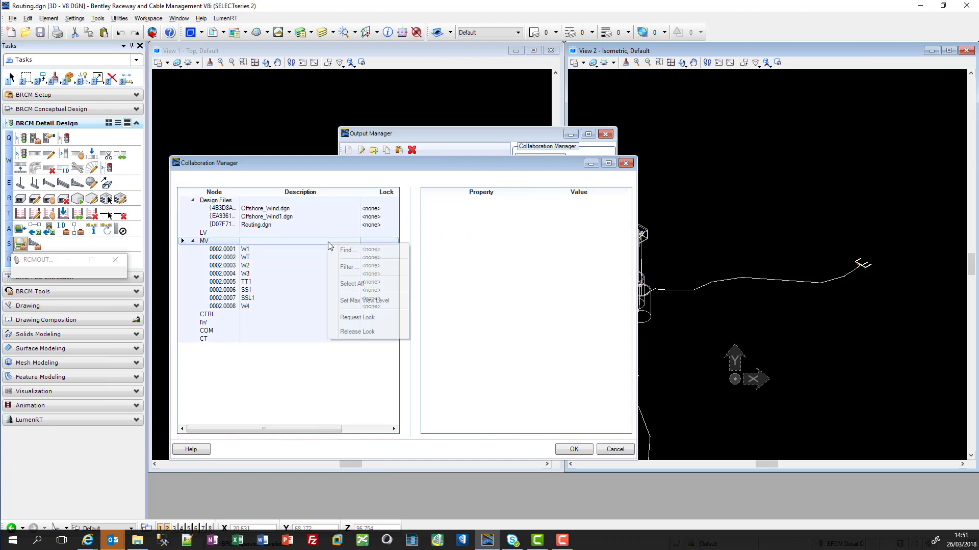
{"action": "left_click", "coordinate": [359, 318]}
{"action": "left_click", "coordinate": [581, 451]}
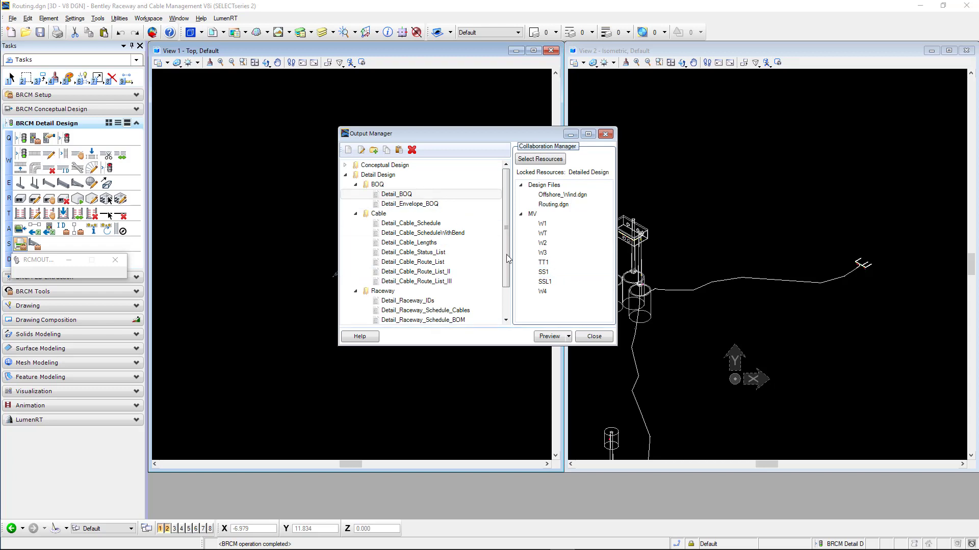
Step: Preview the Detail_BOQ bill of quantity, review its raceway and equipment items through the last page, and close the preview
{"action": "left_click", "coordinate": [549, 336]}
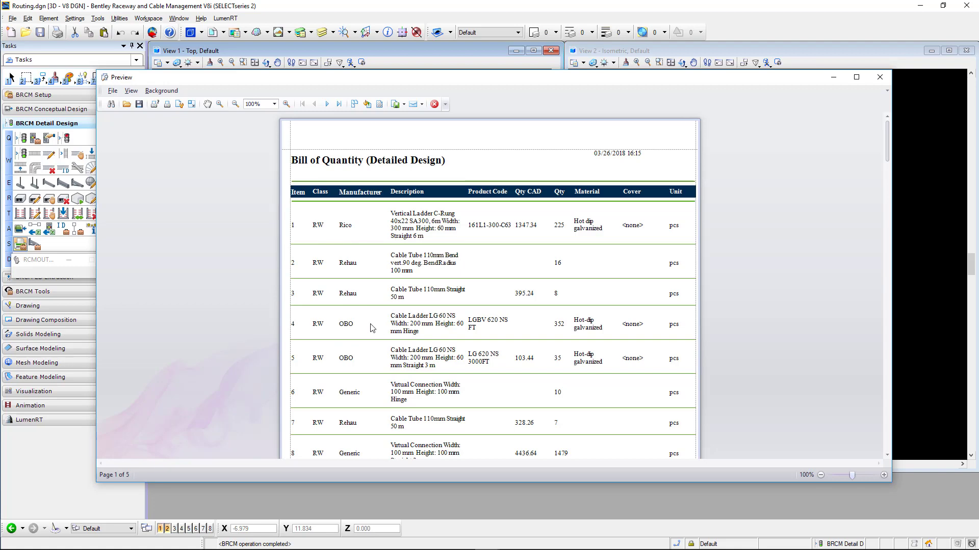
{"action": "scroll", "coordinate": [368, 328], "scroll_direction": "down", "scroll_amount": 3}
{"action": "scroll", "coordinate": [368, 327], "scroll_direction": "down", "scroll_amount": 18}
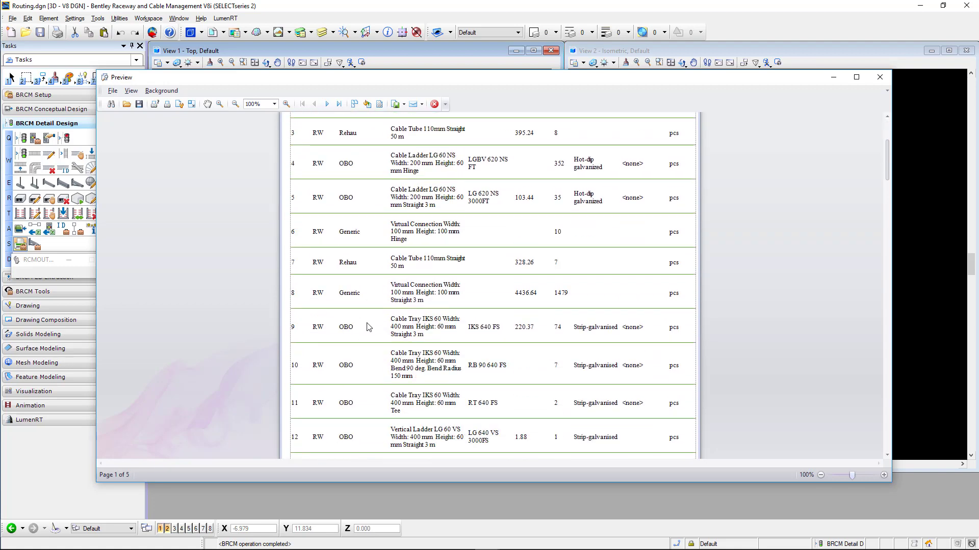
{"action": "scroll", "coordinate": [368, 326], "scroll_direction": "down", "scroll_amount": 11}
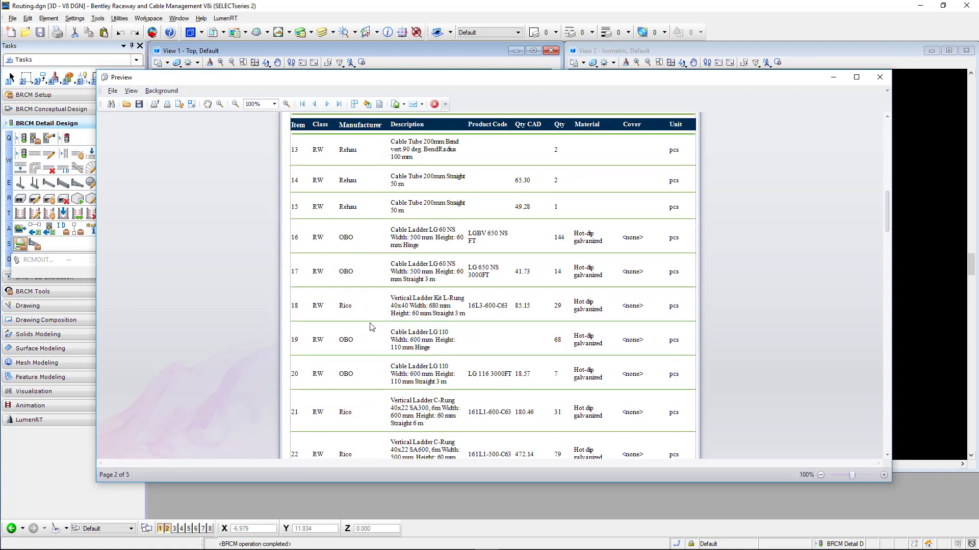
{"action": "left_click_drag", "start_coordinate": [889, 223], "coordinate": [893, 378]}
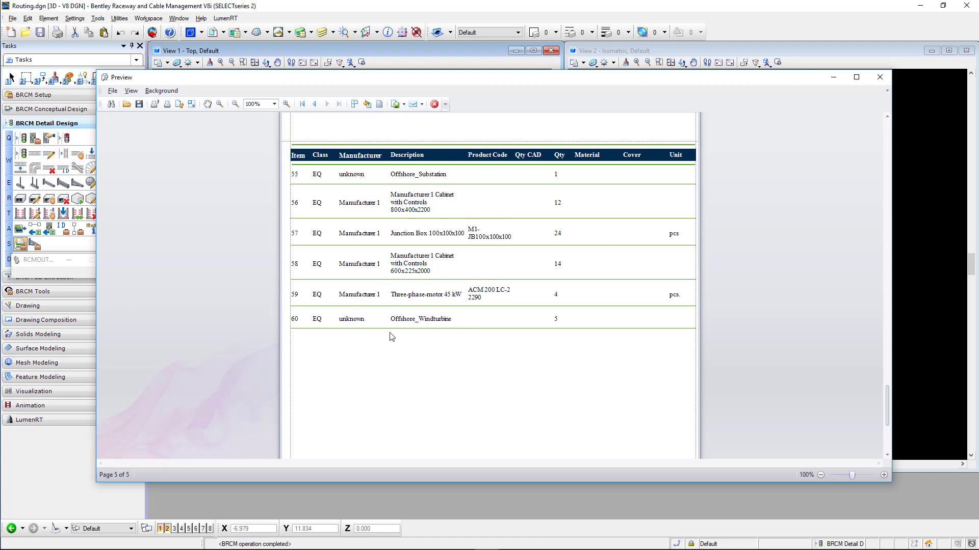
{"action": "scroll", "coordinate": [455, 329], "scroll_direction": "up", "scroll_amount": 9}
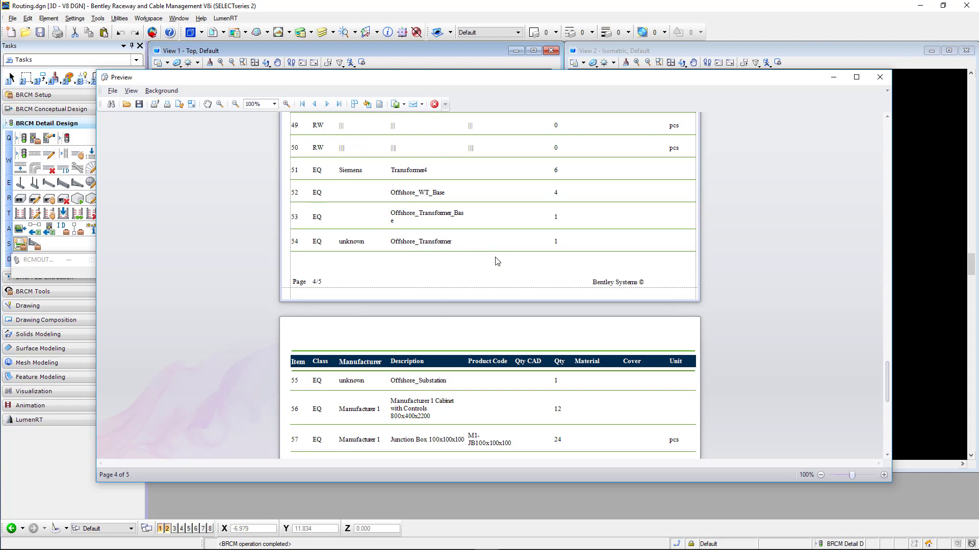
{"action": "left_click", "coordinate": [879, 77]}
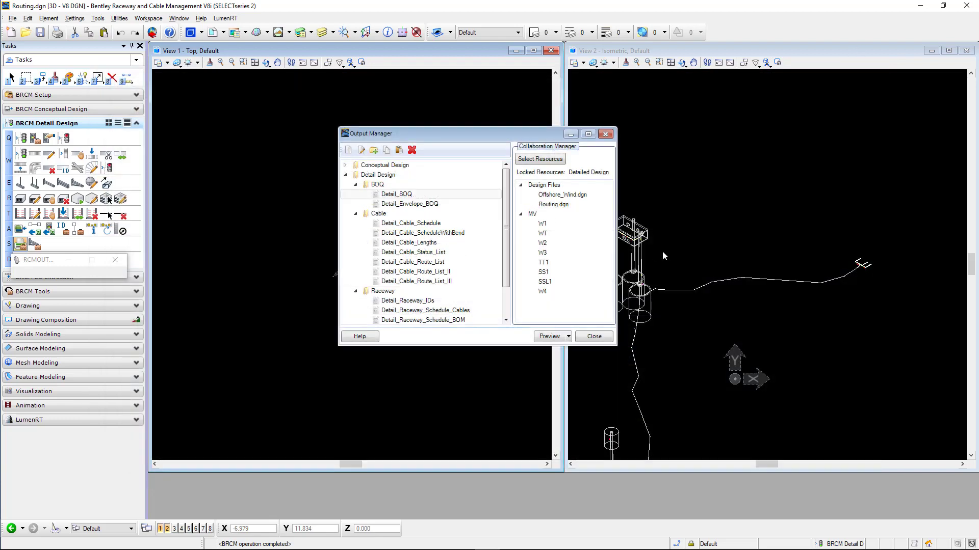
Step: Preview the Detail_Cable_Lengths report, review the length per cable type, and close the preview and the Output Manager
{"action": "left_click", "coordinate": [455, 248]}
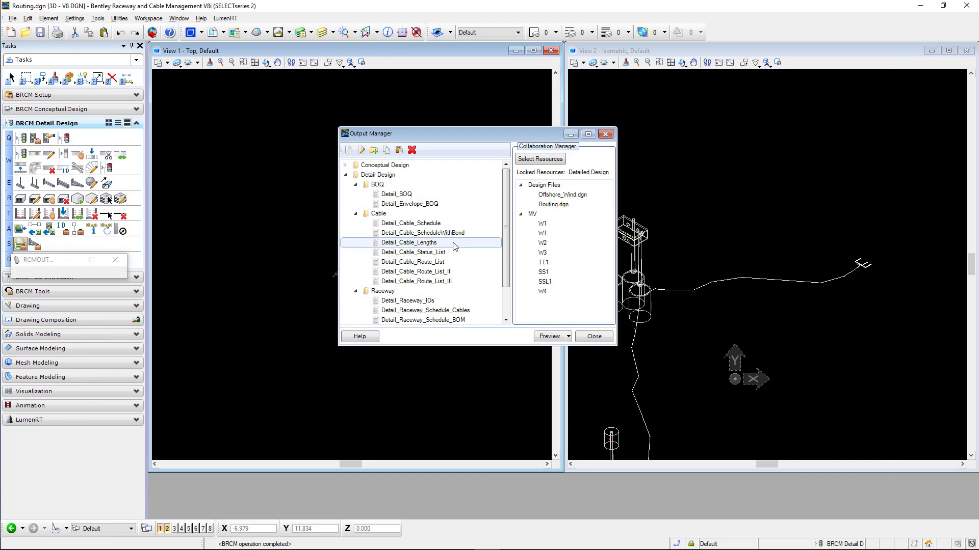
{"action": "left_click", "coordinate": [555, 333]}
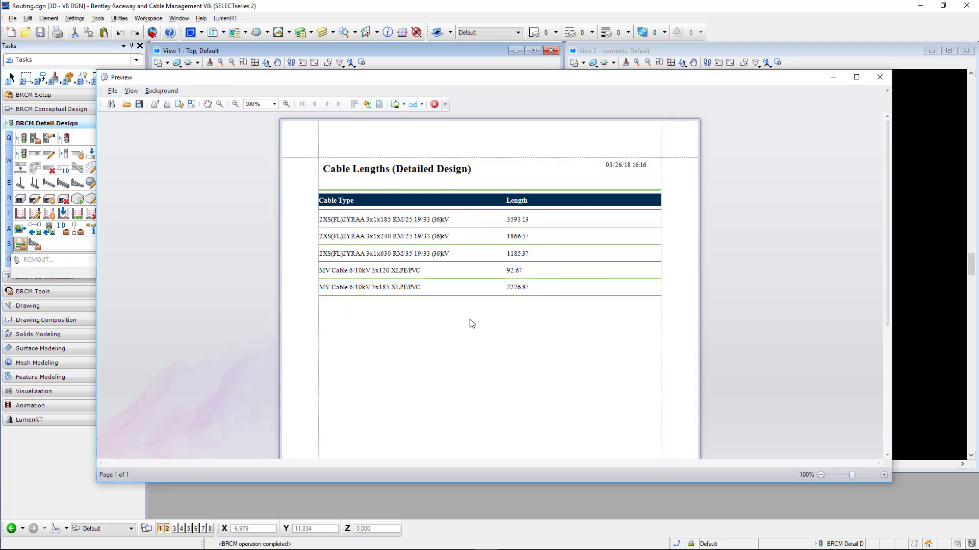
{"action": "left_click", "coordinate": [879, 78]}
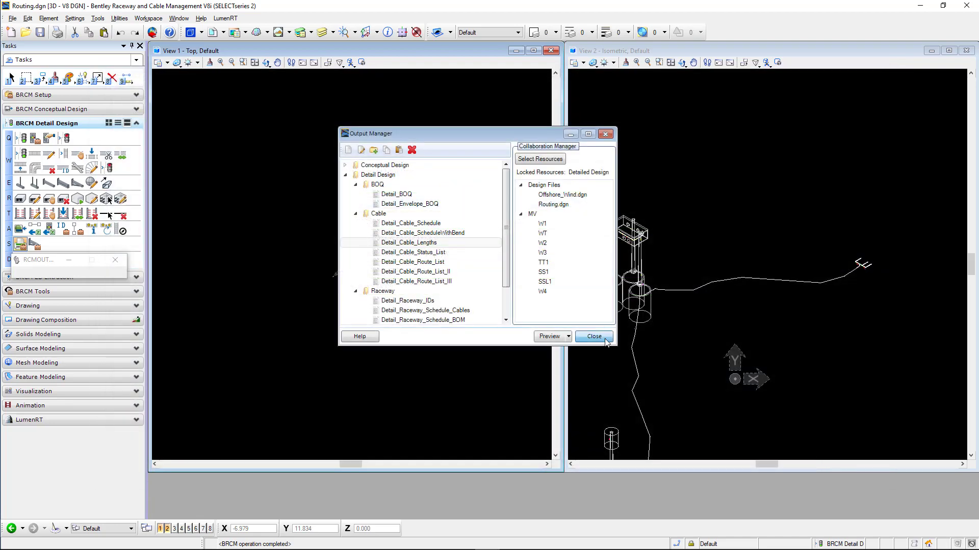
{"action": "left_click", "coordinate": [605, 340]}
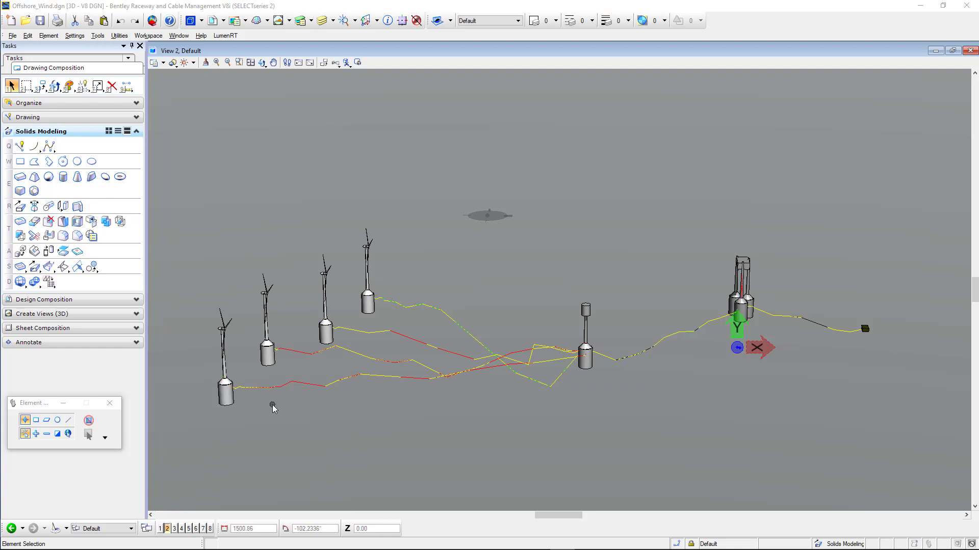
Step: Export the Offshore_Wind model to LumenRT and activate the ocean in the exported scene
{"action": "left_click", "coordinate": [235, 36]}
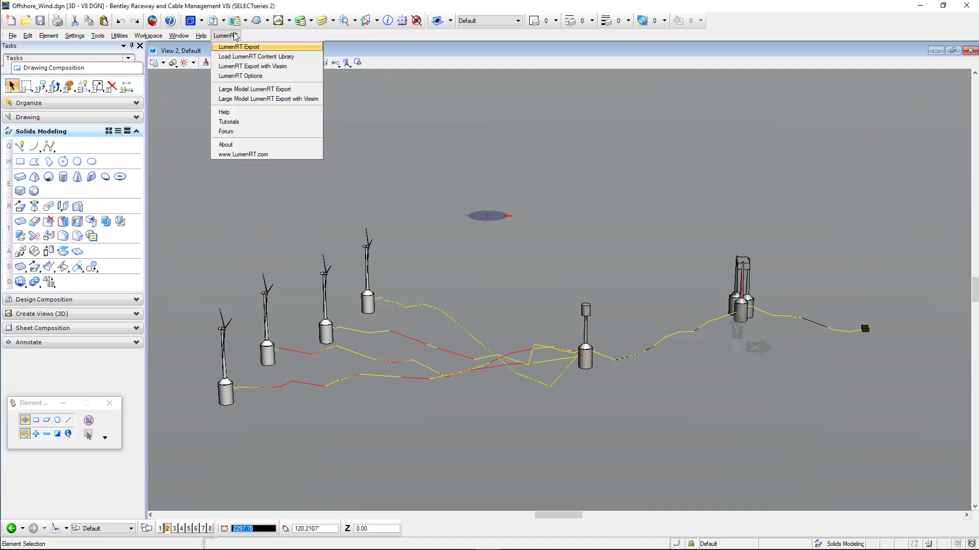
{"action": "left_click", "coordinate": [249, 50]}
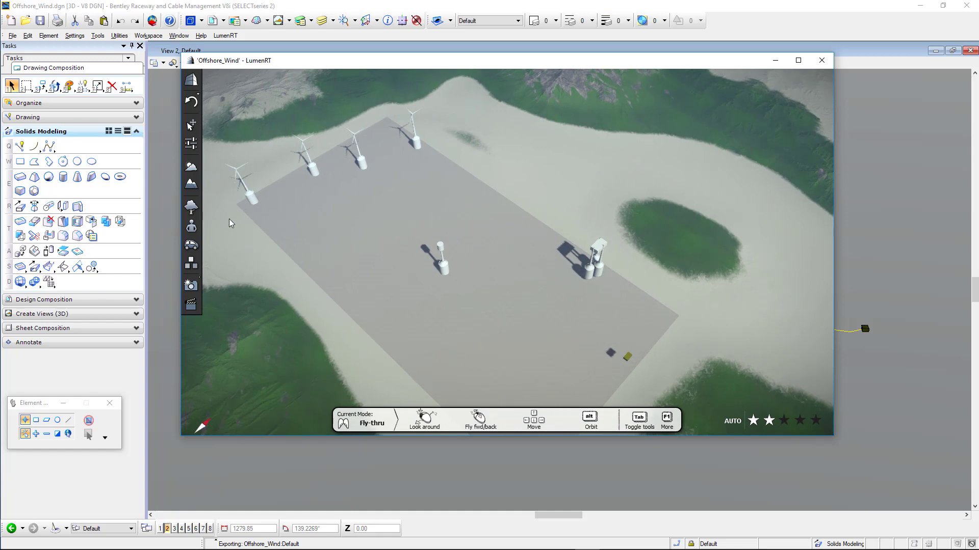
{"action": "left_click", "coordinate": [193, 187]}
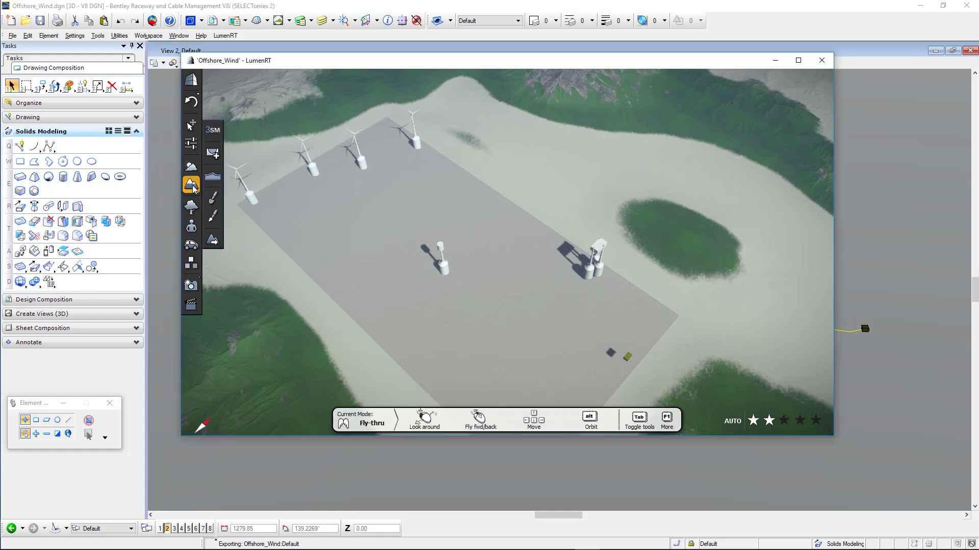
{"action": "left_click", "coordinate": [213, 176]}
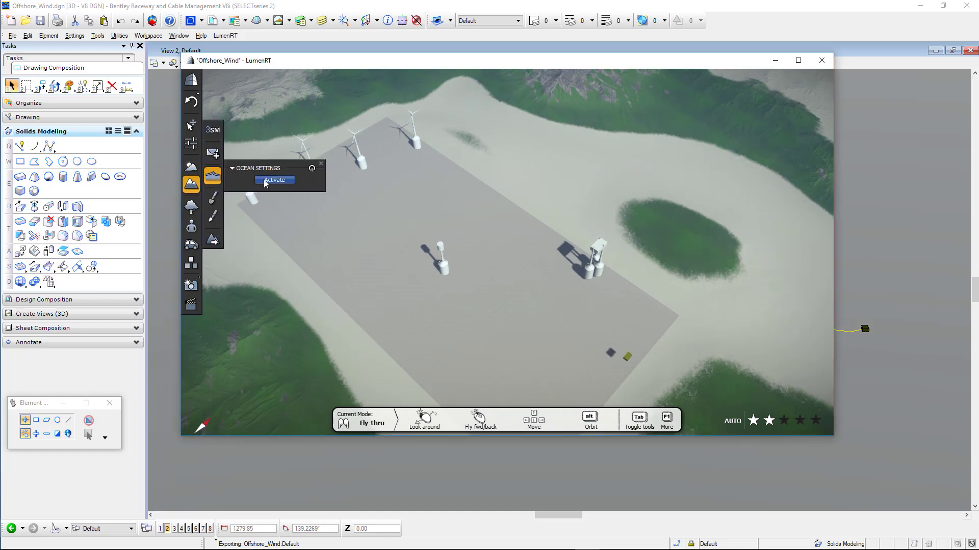
{"action": "left_click", "coordinate": [265, 179]}
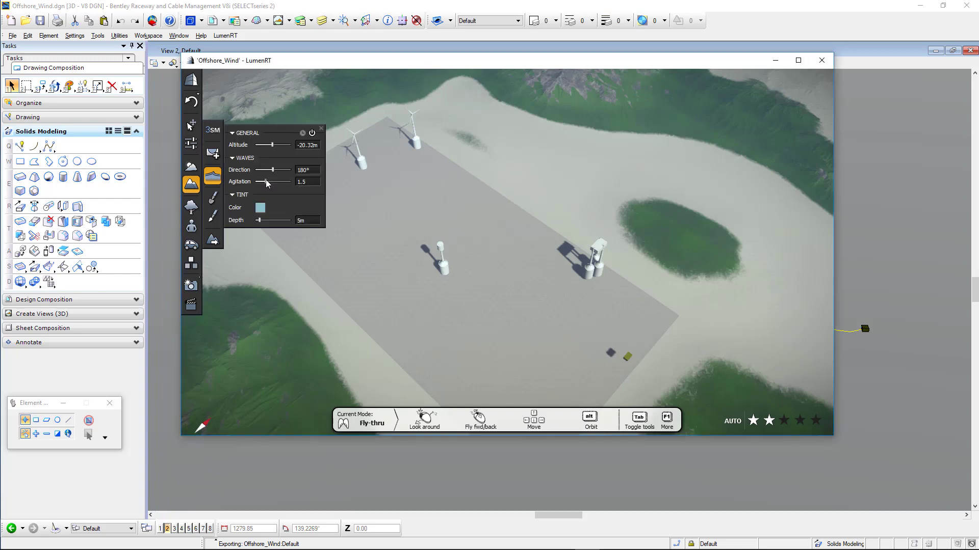
Step: Set the ocean altitude to 20 m and close the ocean settings
{"action": "left_click", "coordinate": [307, 146]}
{"action": "type", "text": "20"}
{"action": "key", "text": "Return"}
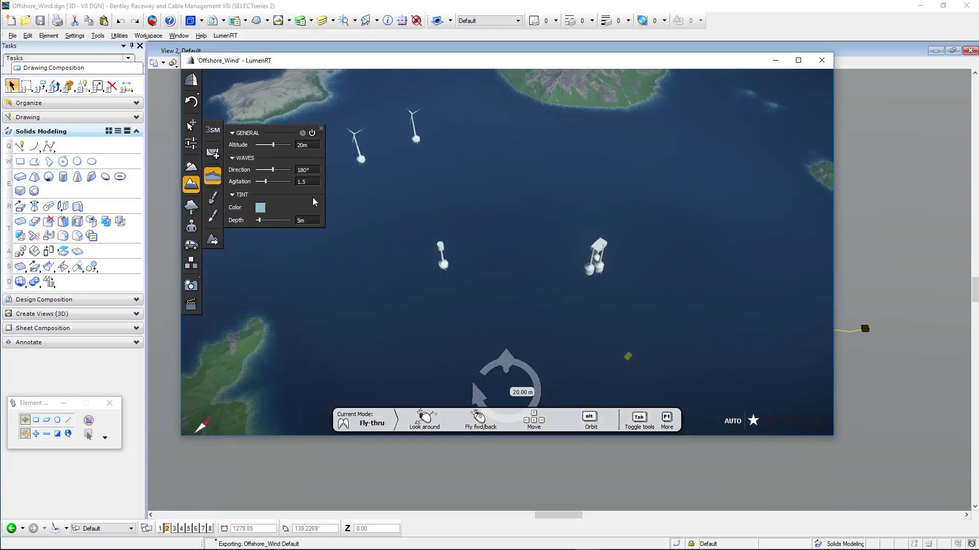
{"action": "left_click", "coordinate": [321, 129]}
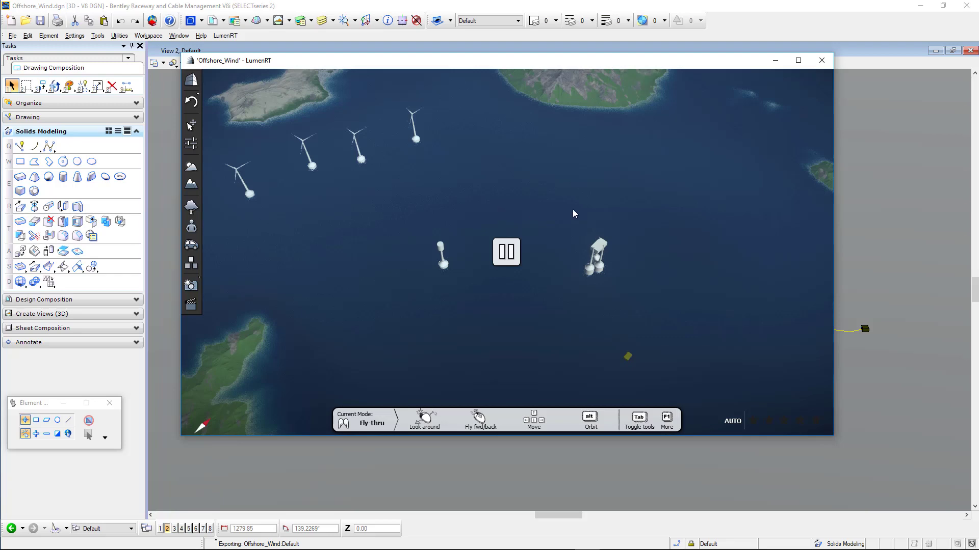
Step: View the substation and turbines up close in the LumenRT scene, then close LumenRT to return to the design file
{"action": "double_click", "coordinate": [610, 259]}
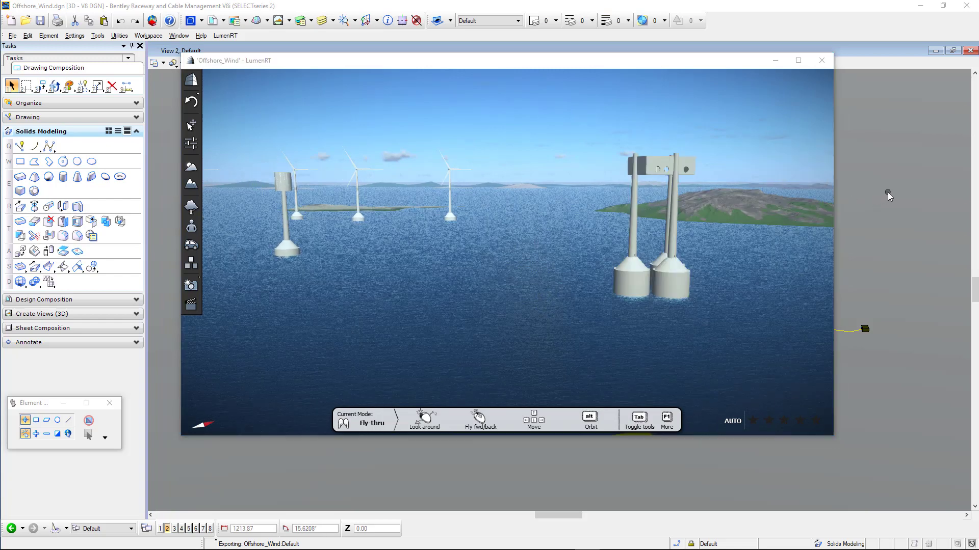
{"action": "key", "text": "alt+F4"}
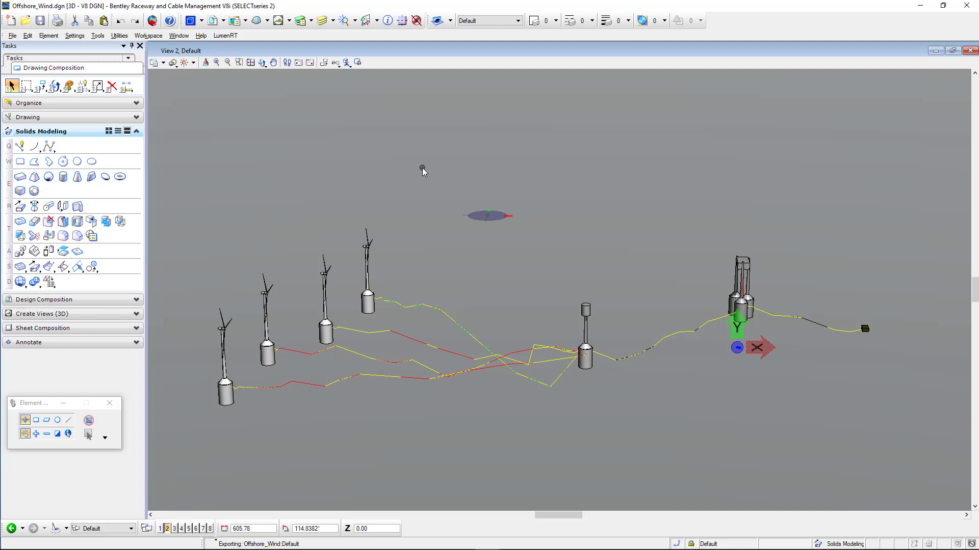